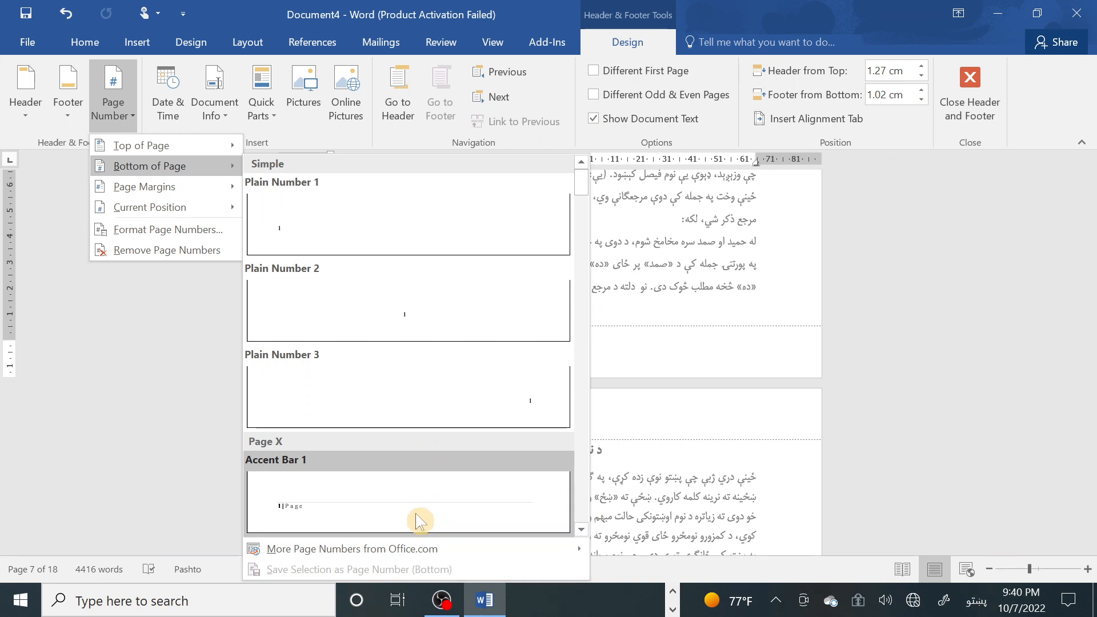
Try the Plain Number 2 page number at the bottom of the page, undo it and leave the footer.
left_click(396, 550)
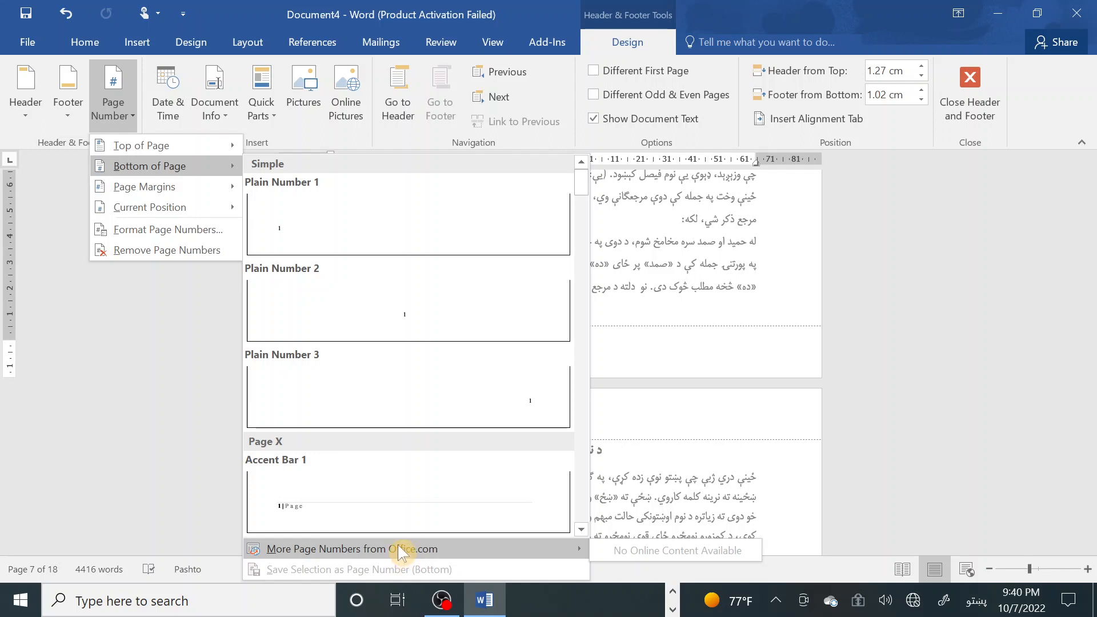
left_click(409, 326)
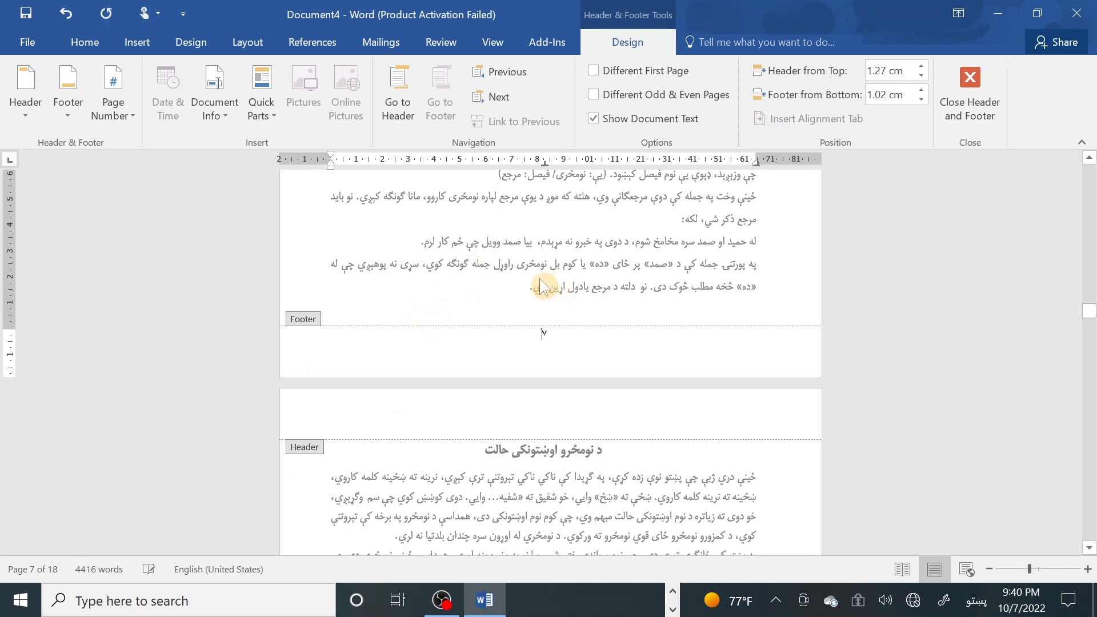
key("ctrl+z")
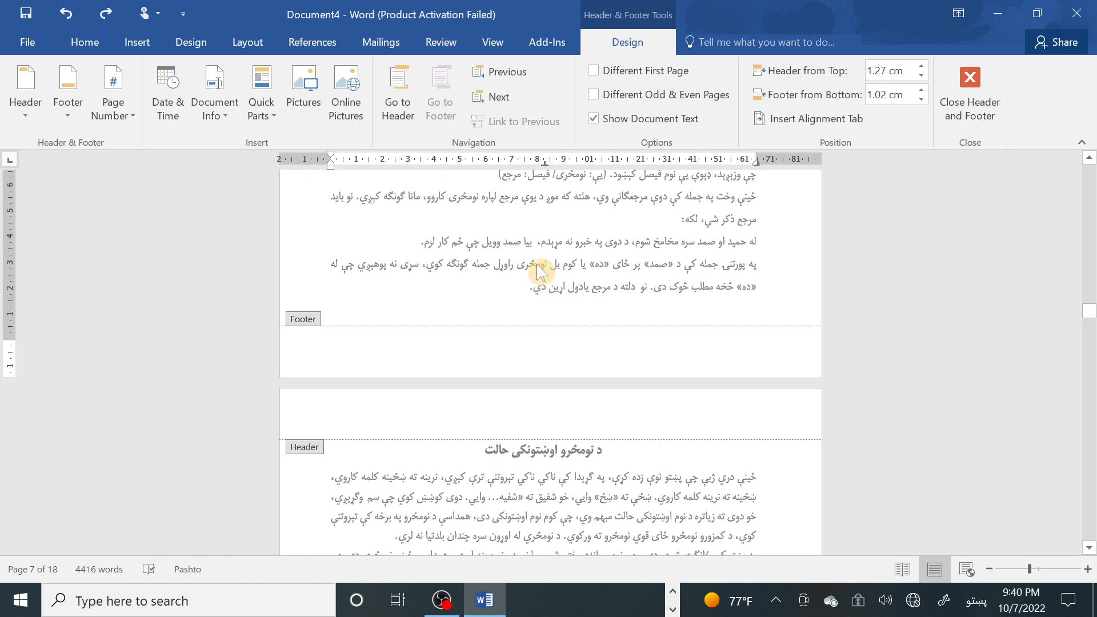
double_click(540, 273)
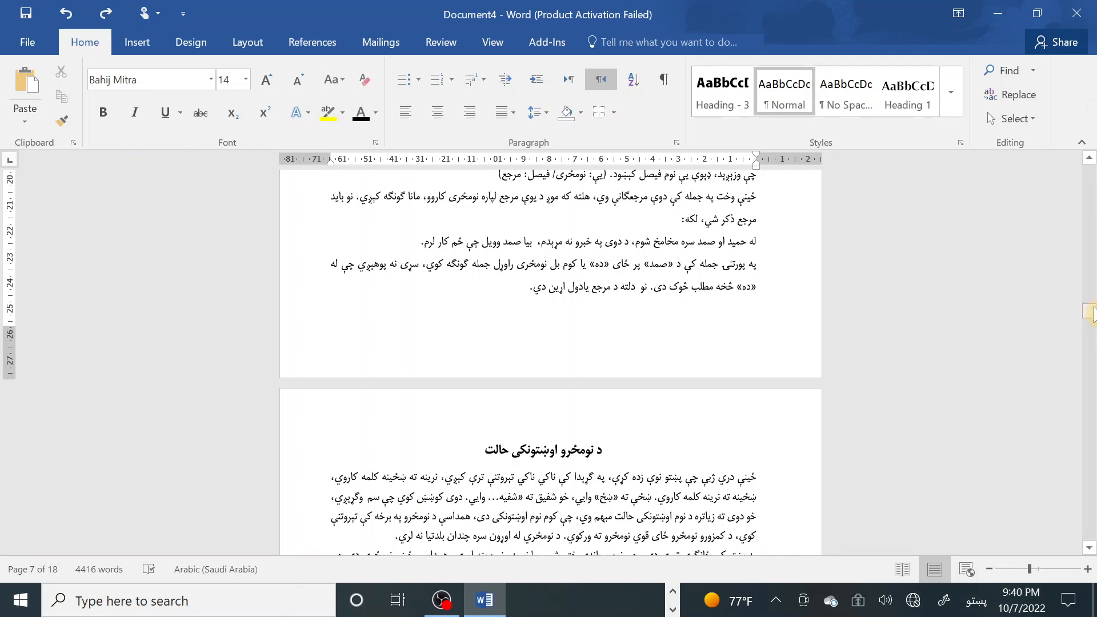
Insert a Next Page section break above the heading «د سر خبرې» and delete the blank lines before the heading.
left_click_drag(1091, 313, 1091, 171)
left_click(702, 336)
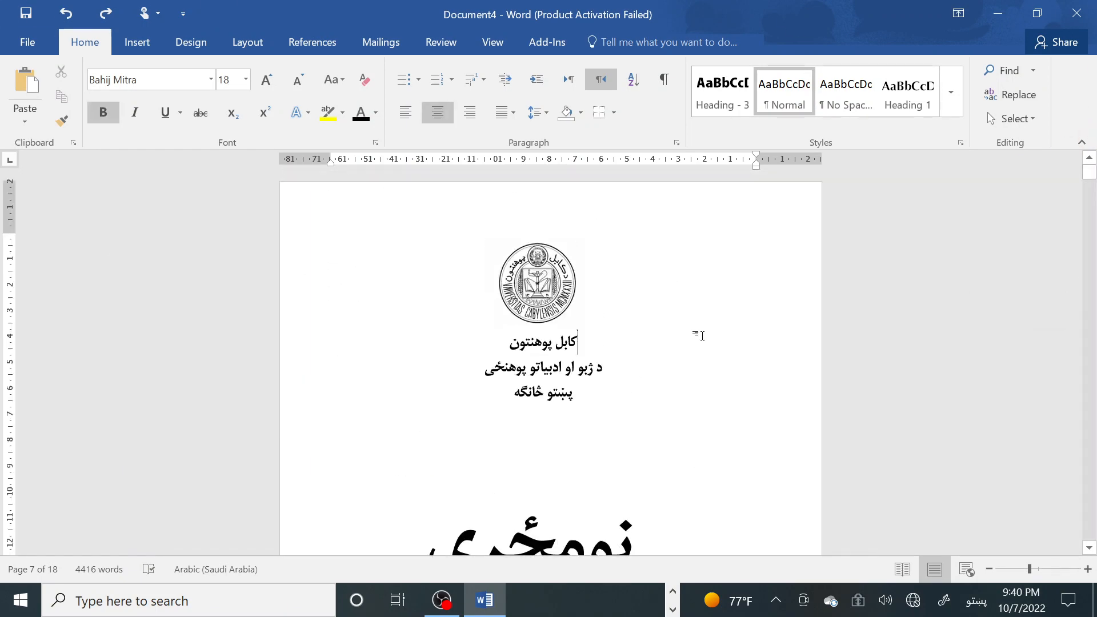
scroll(702, 336, "down", 10)
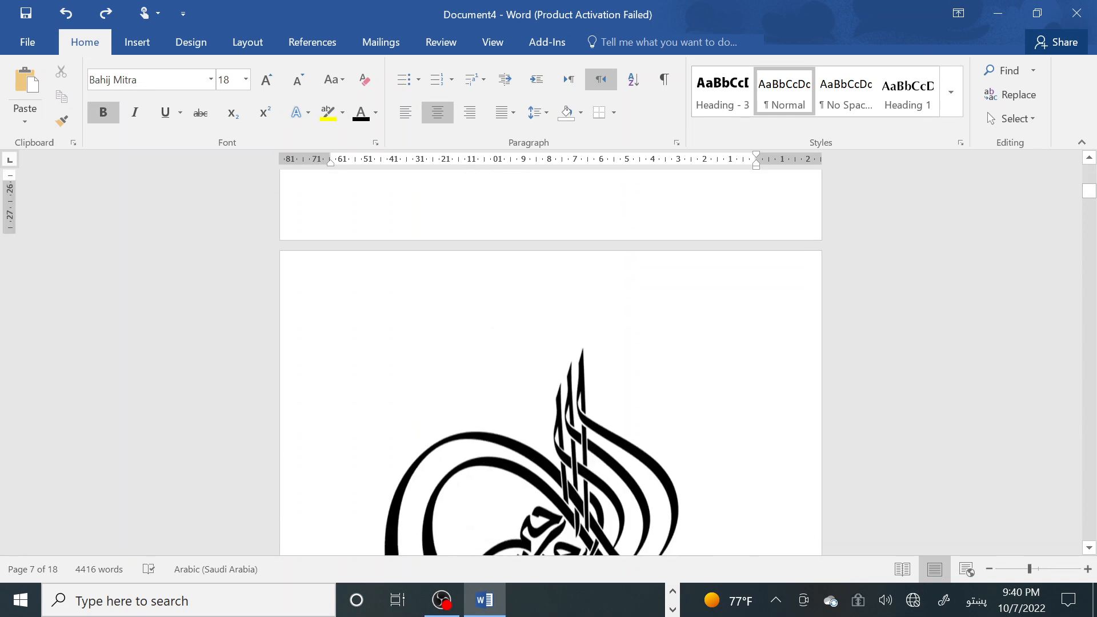
scroll(550, 362, "up", 10)
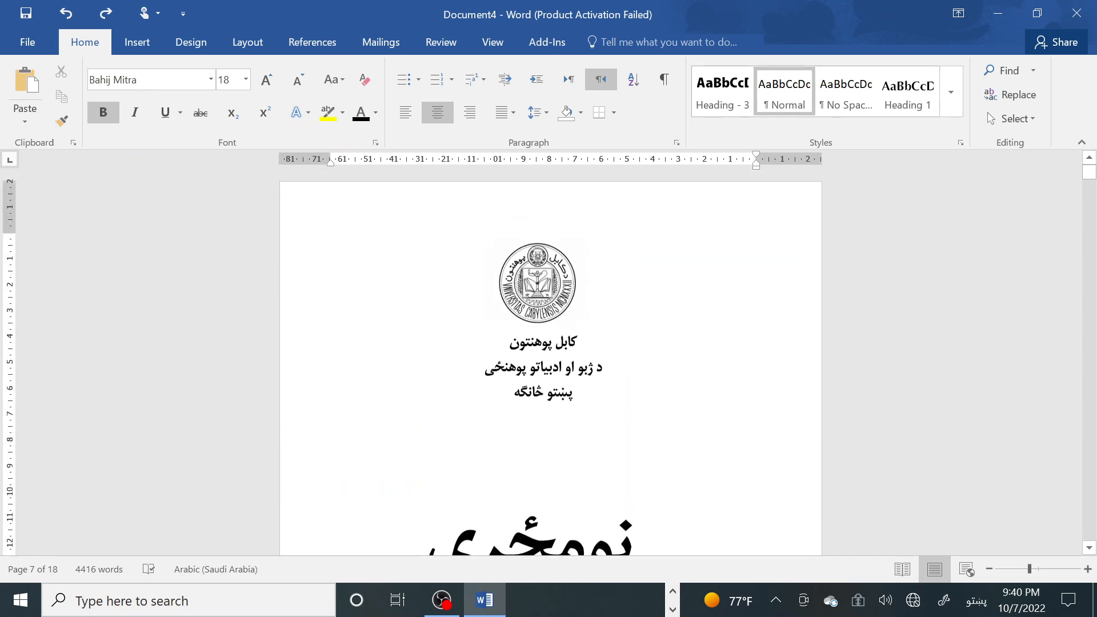
scroll(574, 341, "down", 10)
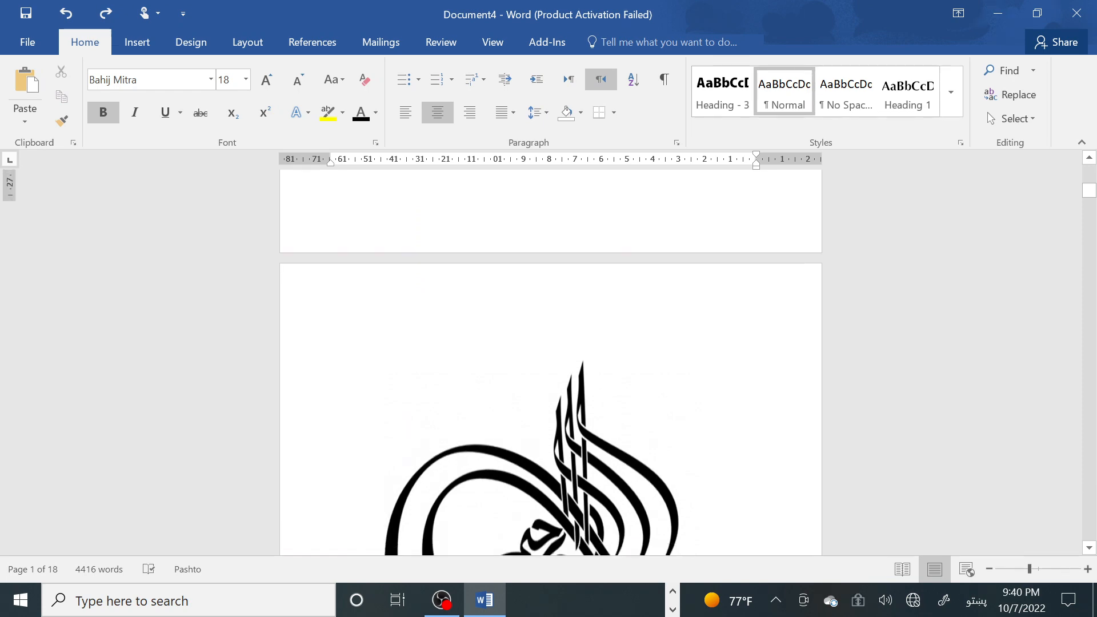
scroll(550, 362, "down", 10)
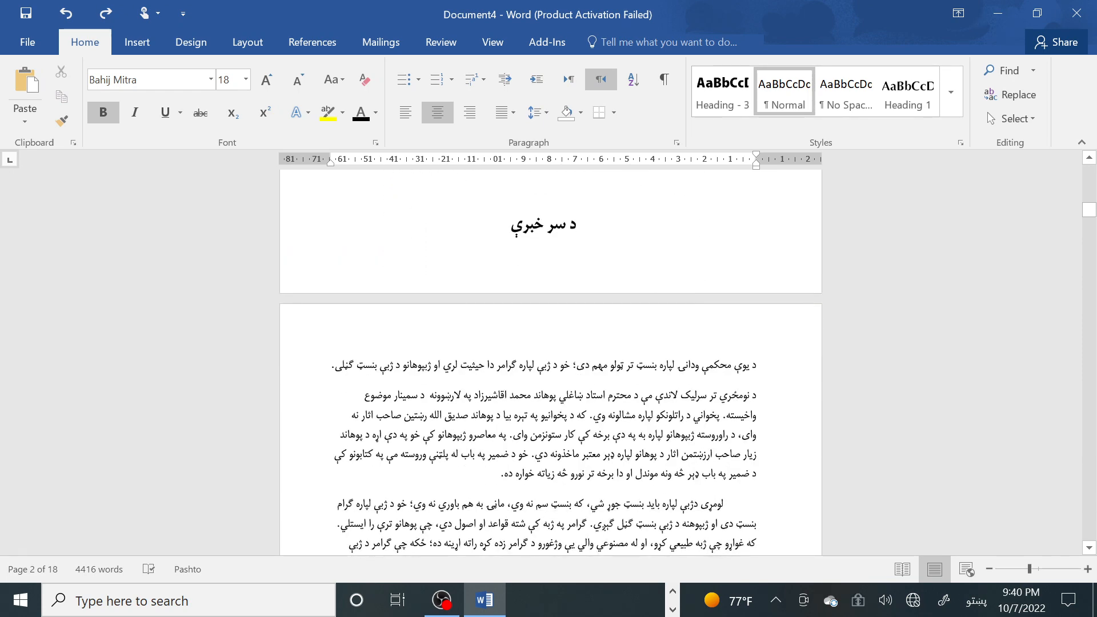
left_click(612, 228)
scroll(612, 228, "up", 2)
left_click(680, 230)
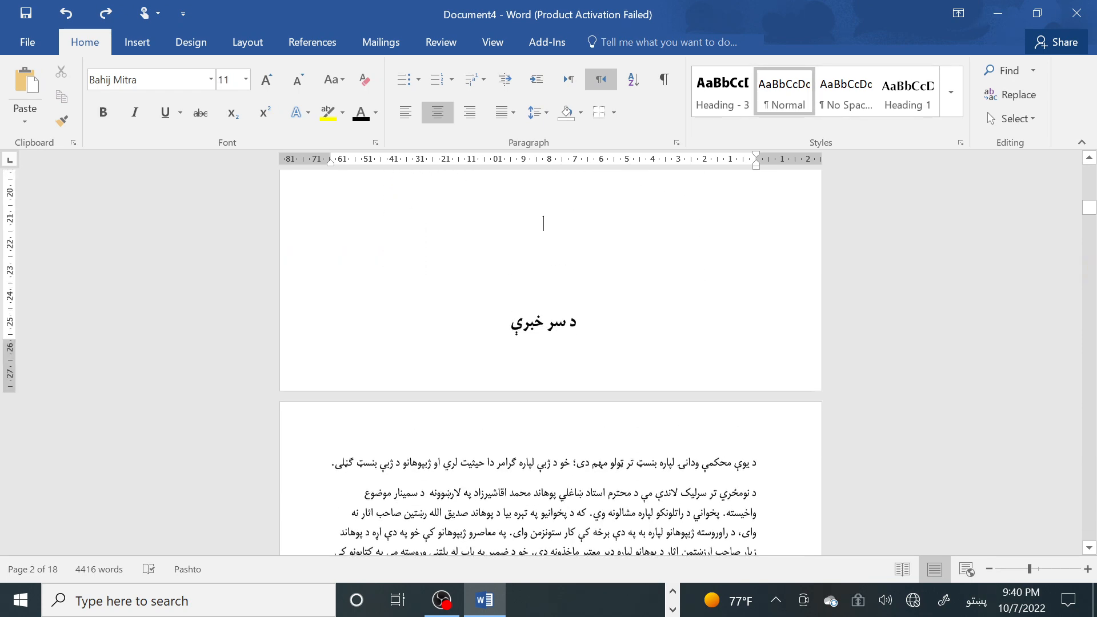
scroll(680, 230, "up", 3)
scroll(680, 230, "down", 4)
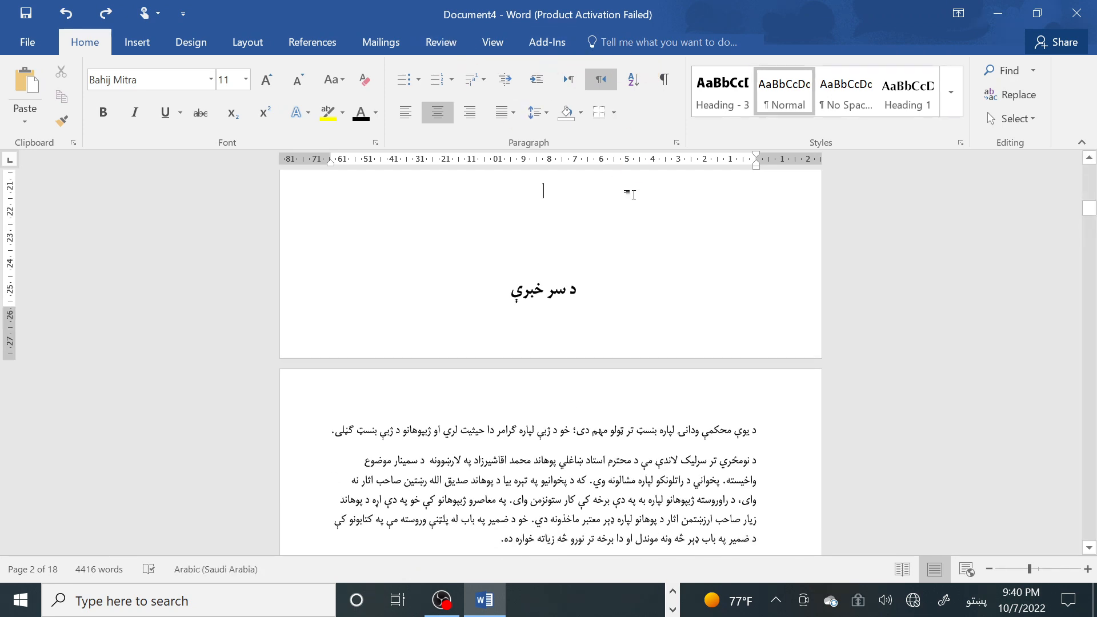
left_click(247, 42)
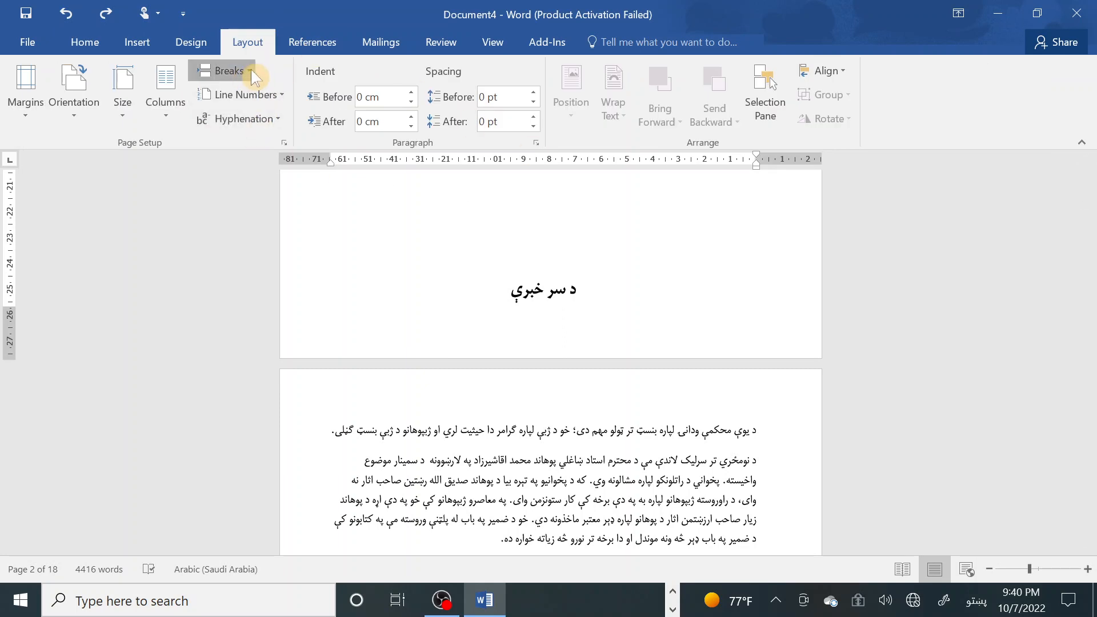
left_click(231, 70)
left_click(301, 284)
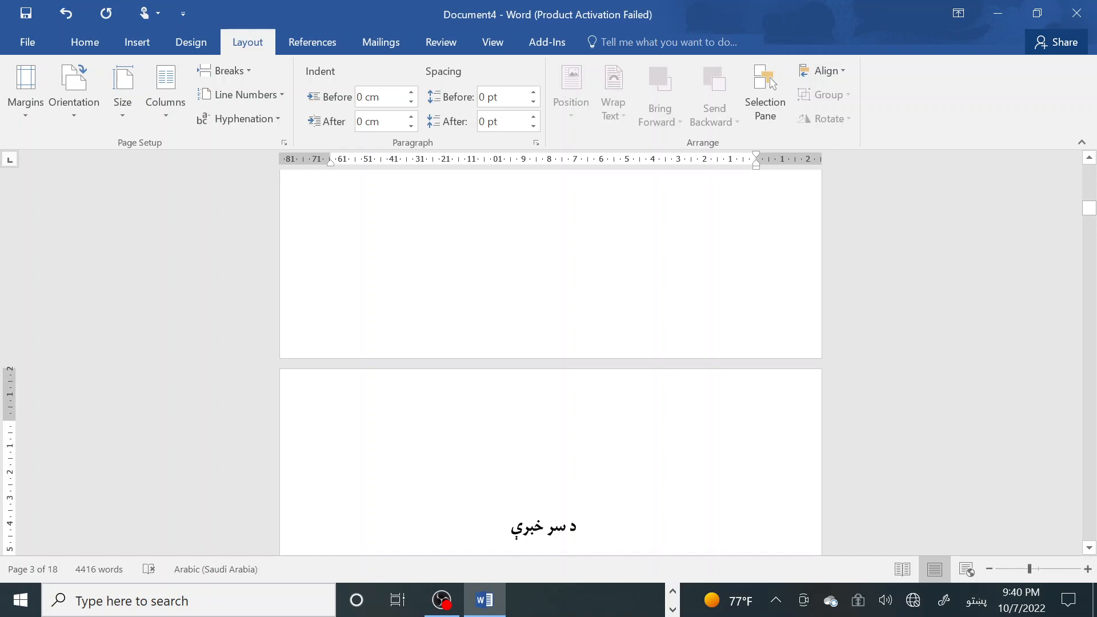
key("BackSpace")
key("BackSpace")
Open the section 2 footer for editing and unlink it from the previous section.
scroll(550, 360, "down", 10)
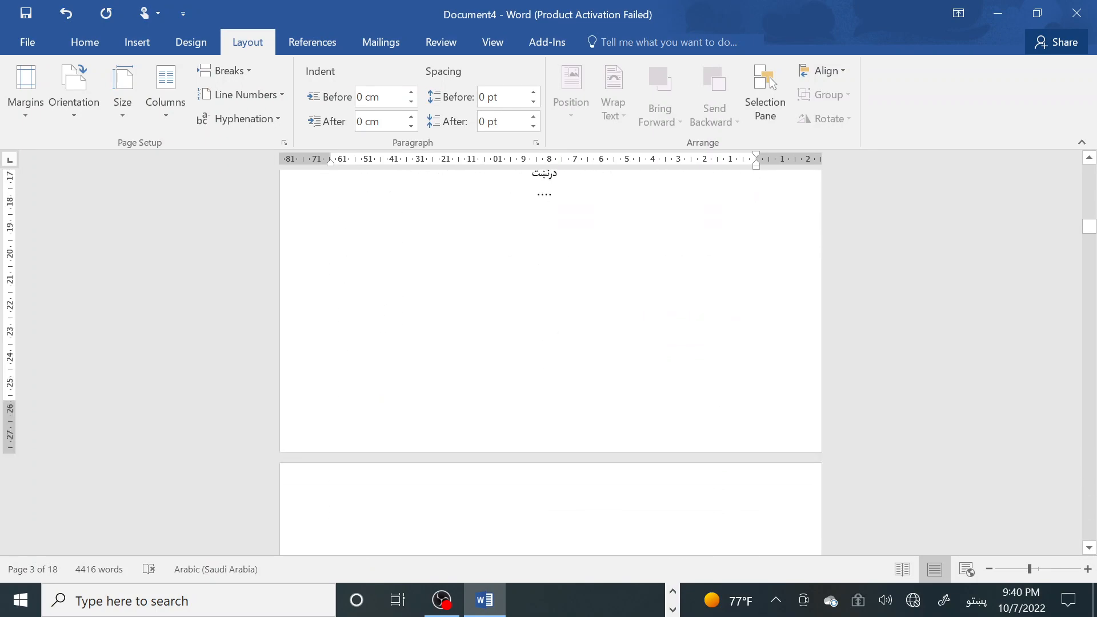
scroll(550, 360, "down", 5)
scroll(551, 359, "up", 3)
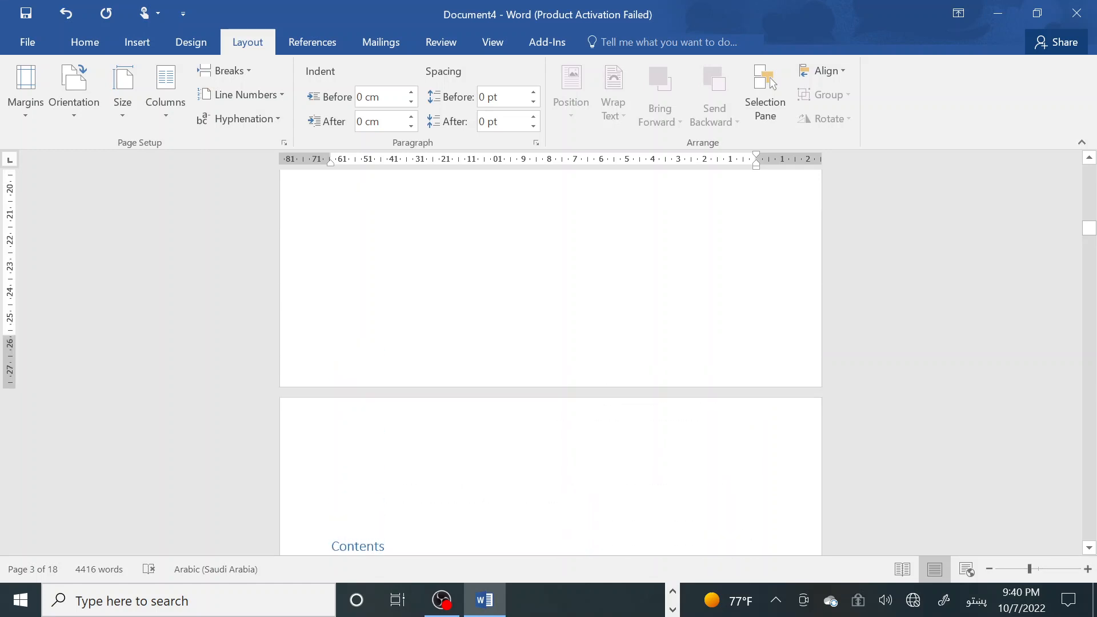
double_click(559, 361)
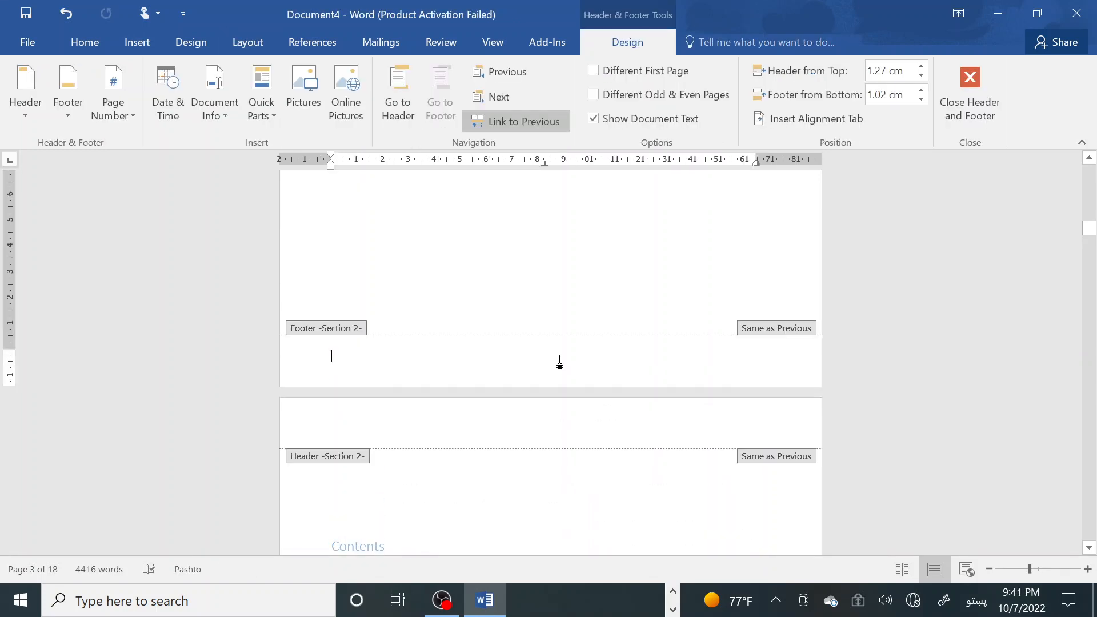
left_click(526, 125)
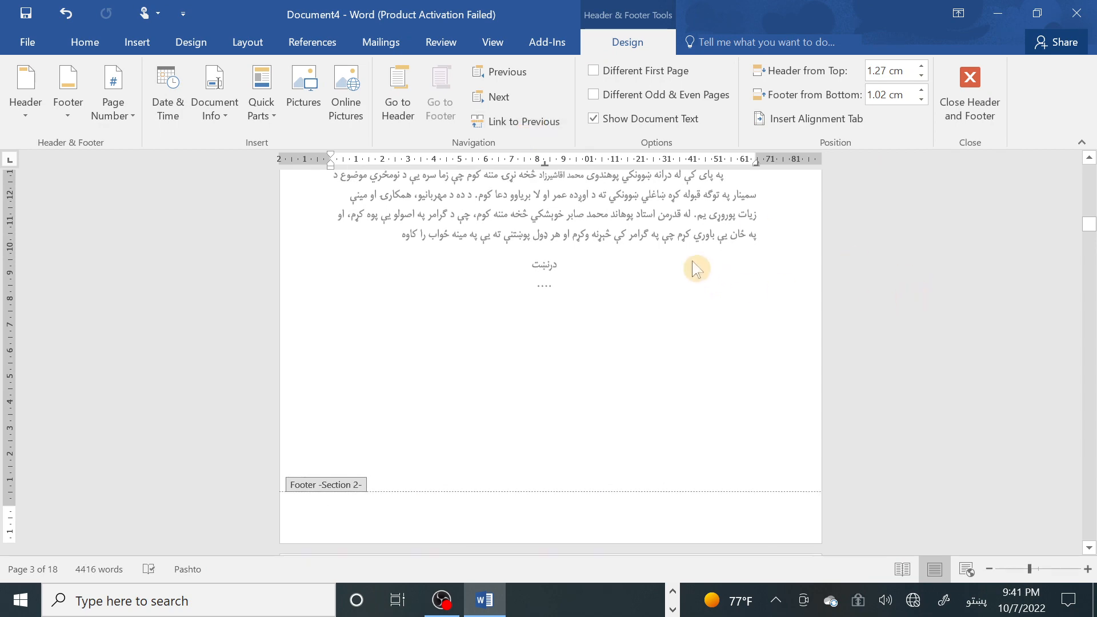
scroll(697, 269, "up", 10)
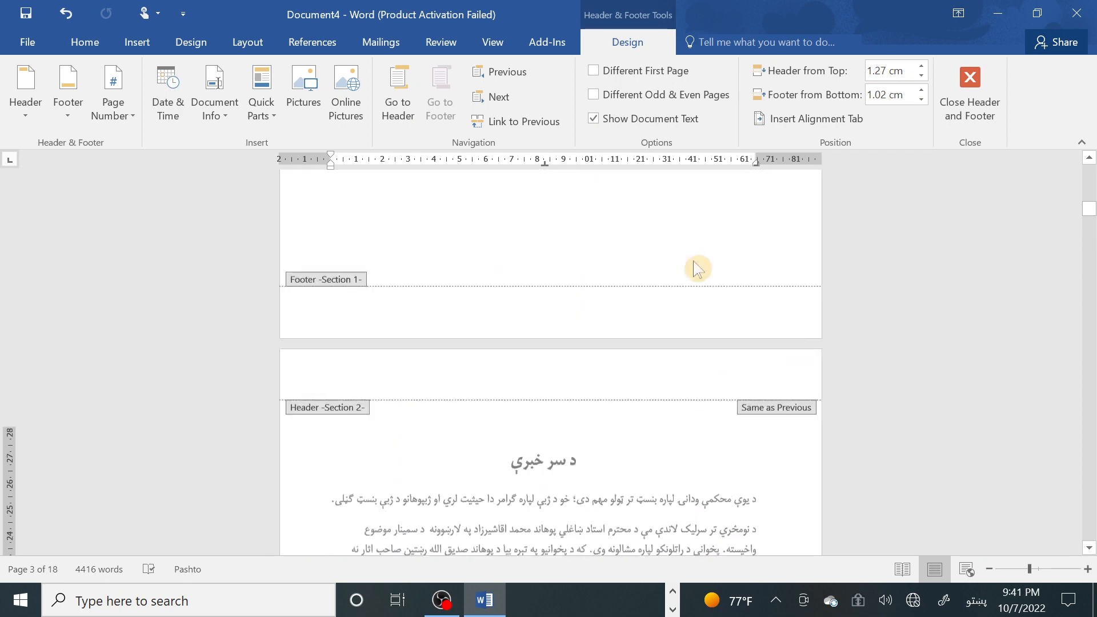
Insert the Plain Number 2 page number at the bottom of the pages in section 2.
left_click(112, 104)
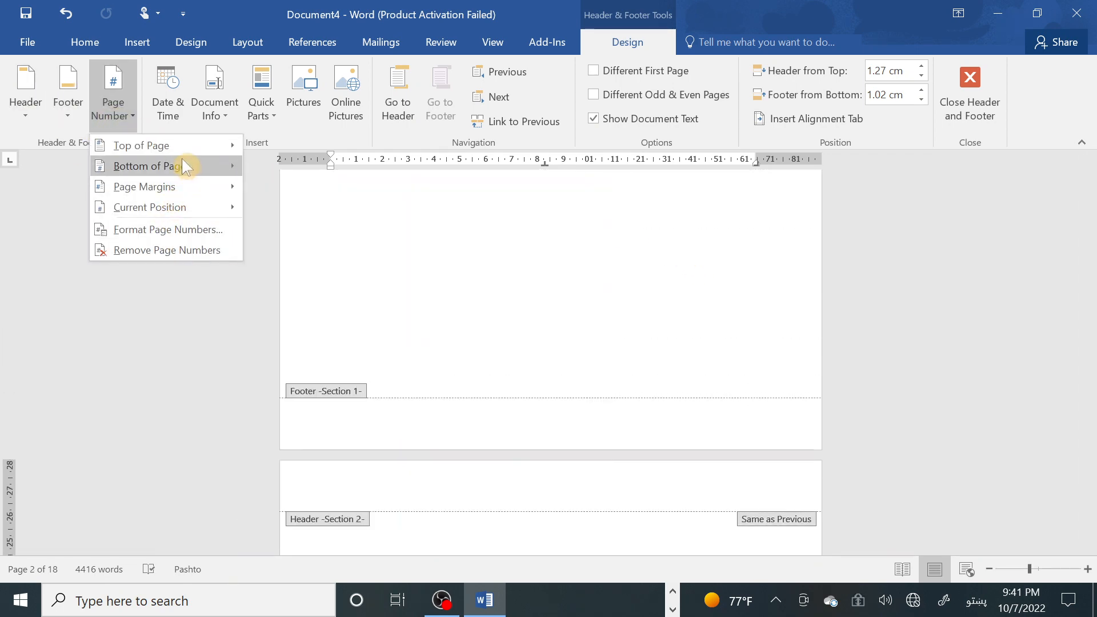
mouse_move(183, 194)
mouse_move(179, 166)
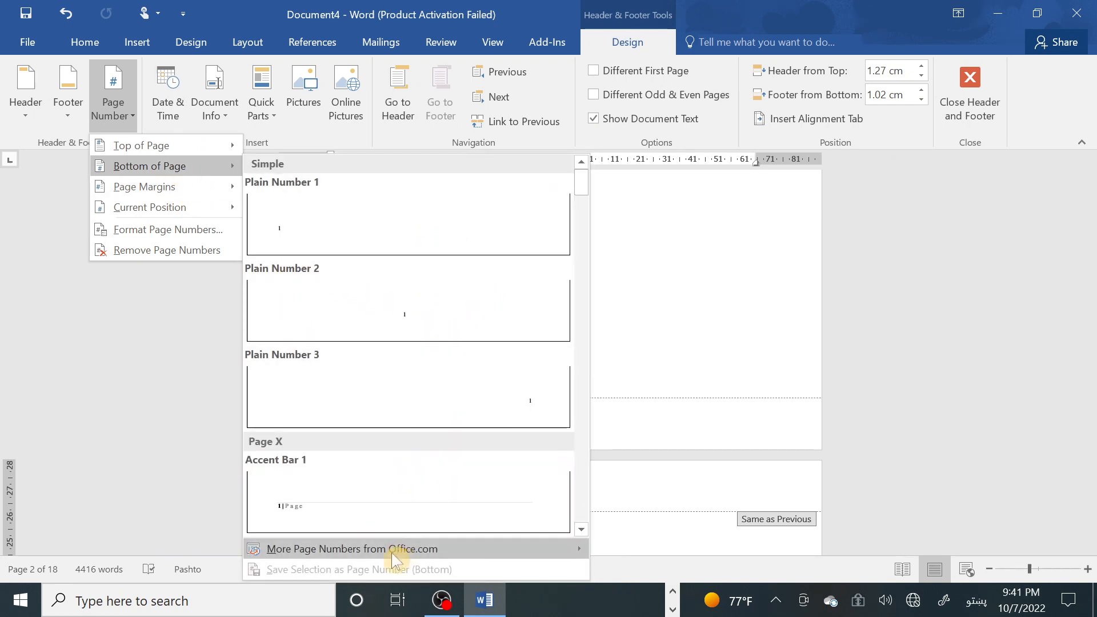
left_click(437, 331)
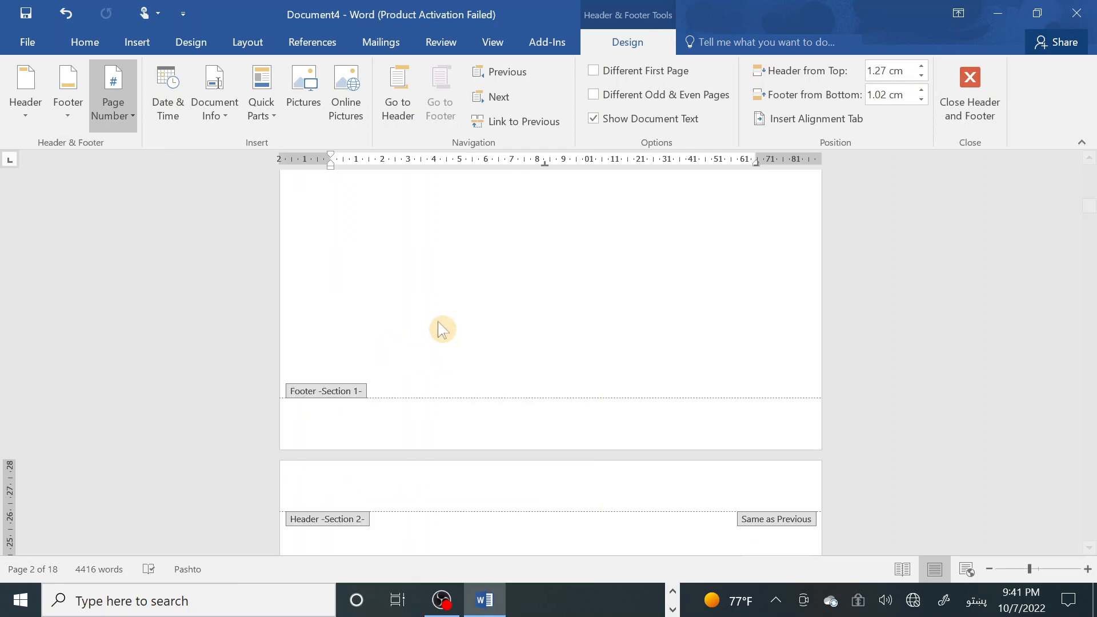
scroll(582, 334, "down", 10)
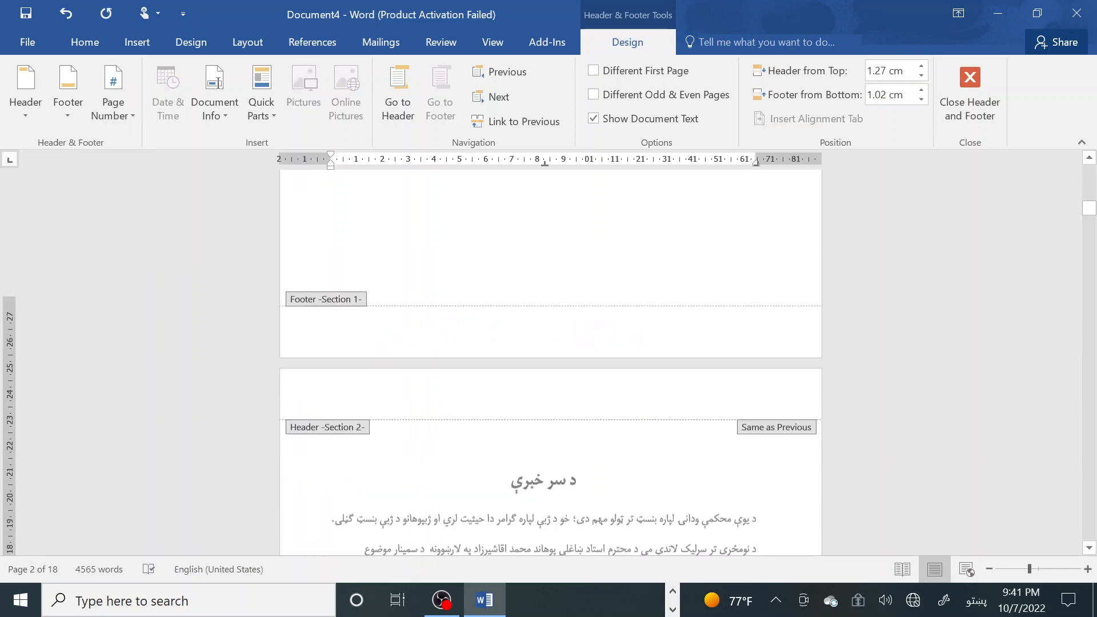
scroll(616, 330, "down", 2)
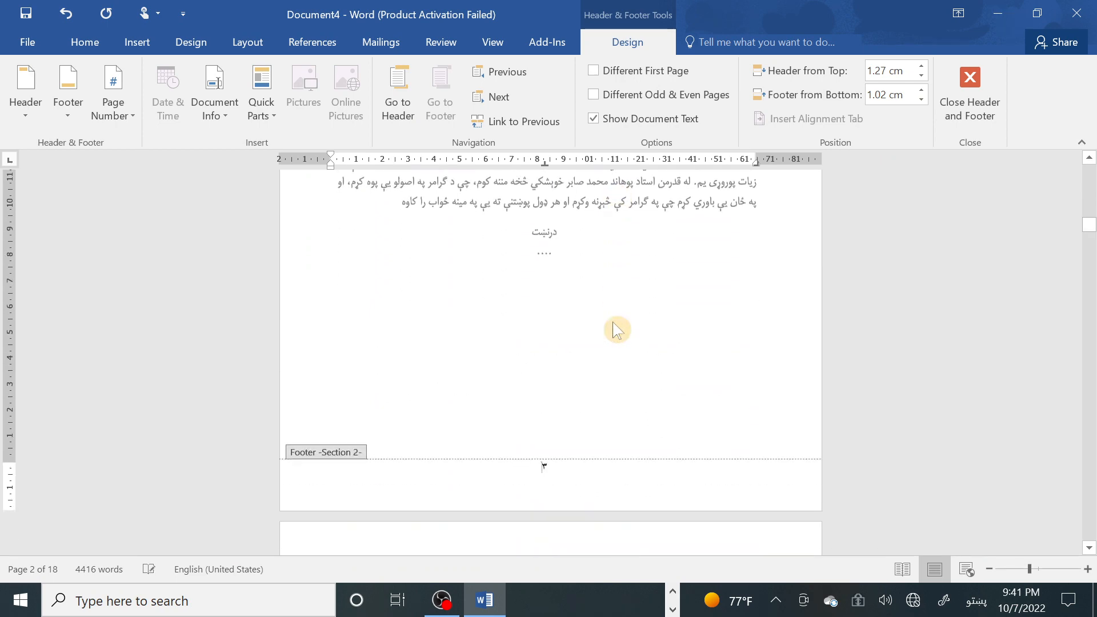
scroll(617, 330, "up", 10)
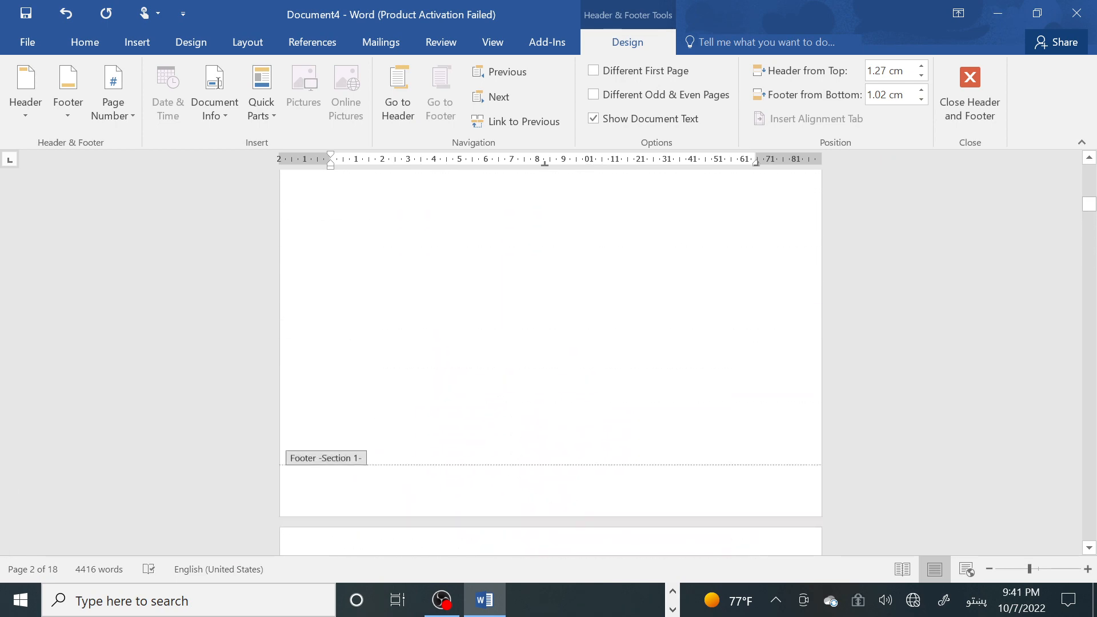
scroll(610, 326, "down", 15)
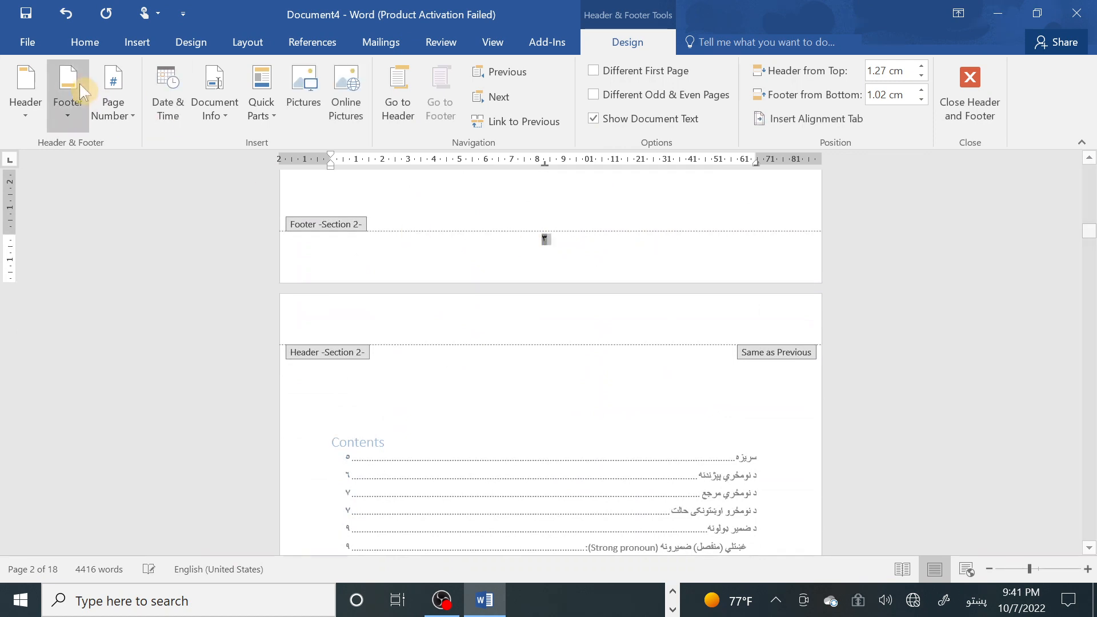
Format section 2's page numbers as Arabic letters (أ، ب، ج) with the numbering starting at 1.
left_click(132, 124)
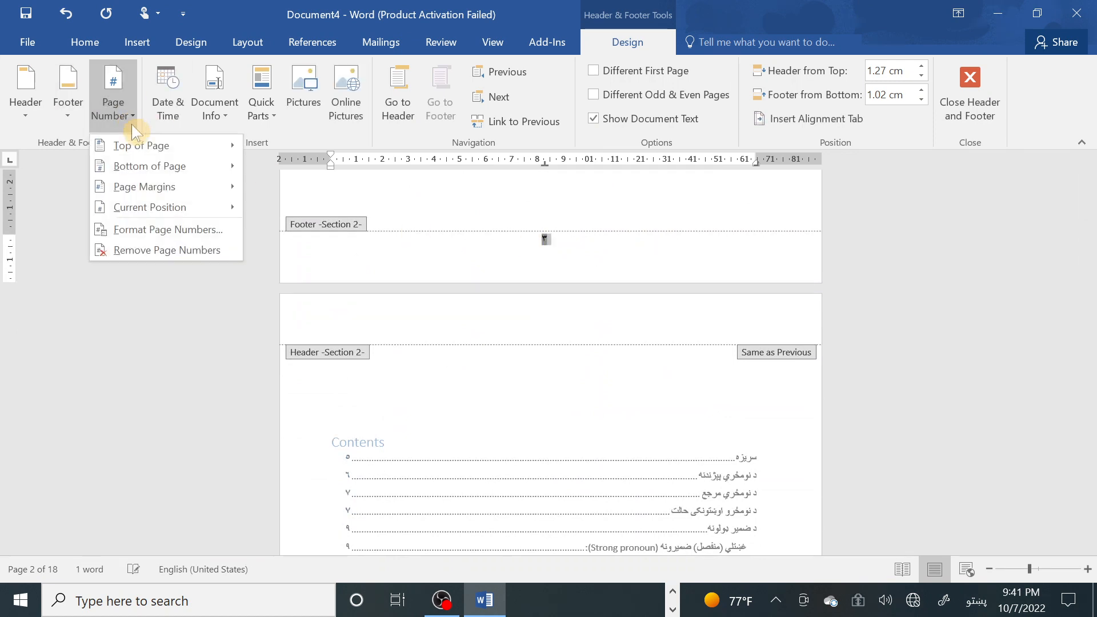
left_click(170, 234)
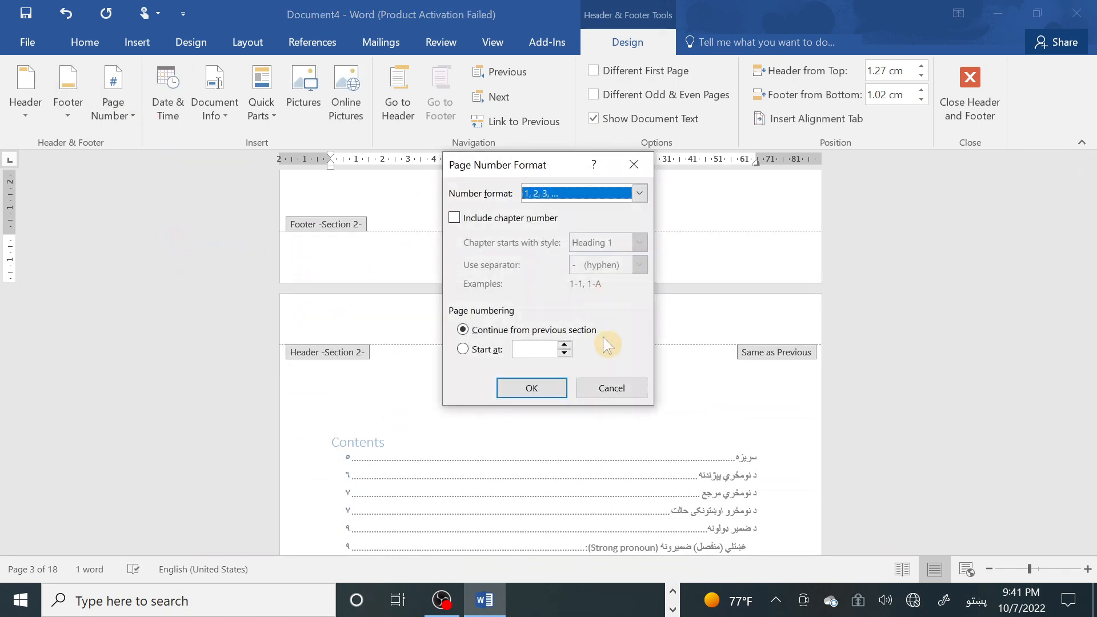
left_click(564, 347)
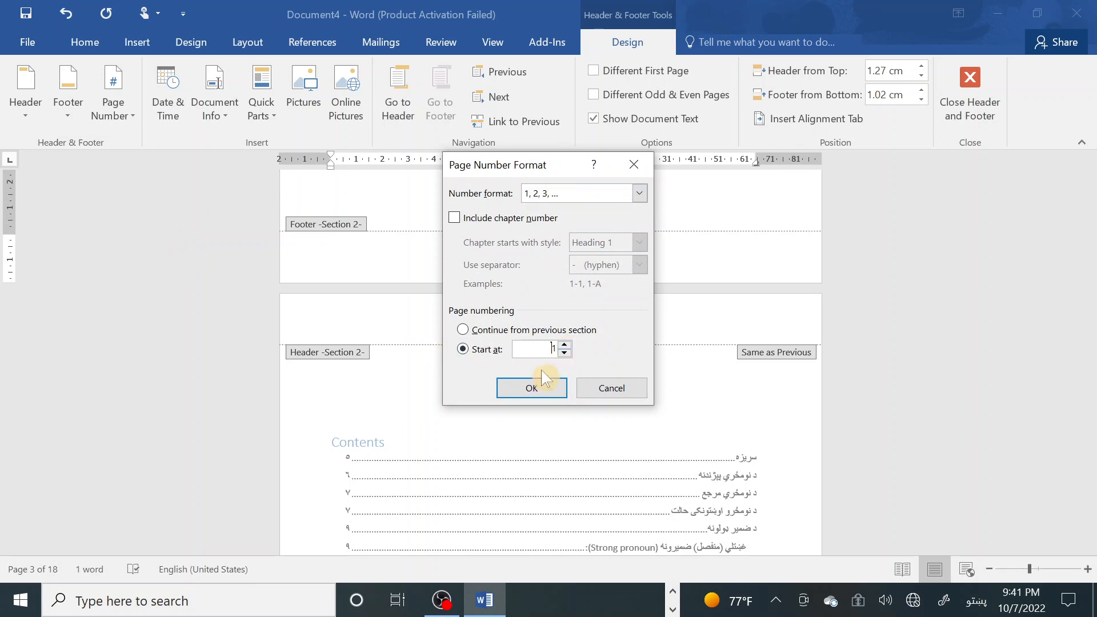
left_click(639, 194)
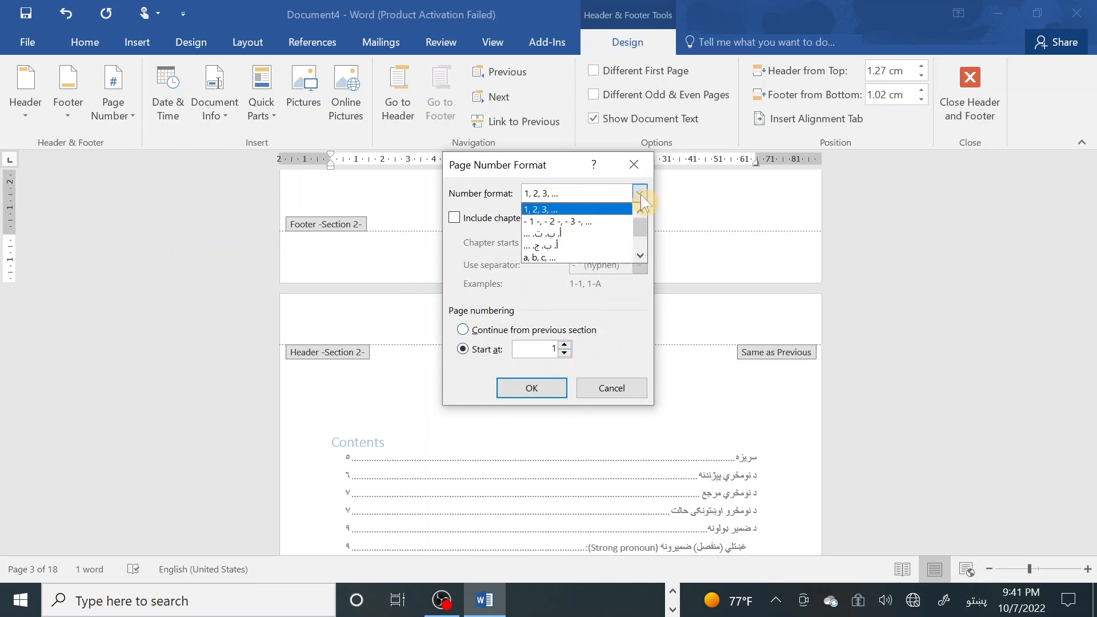
left_click(570, 246)
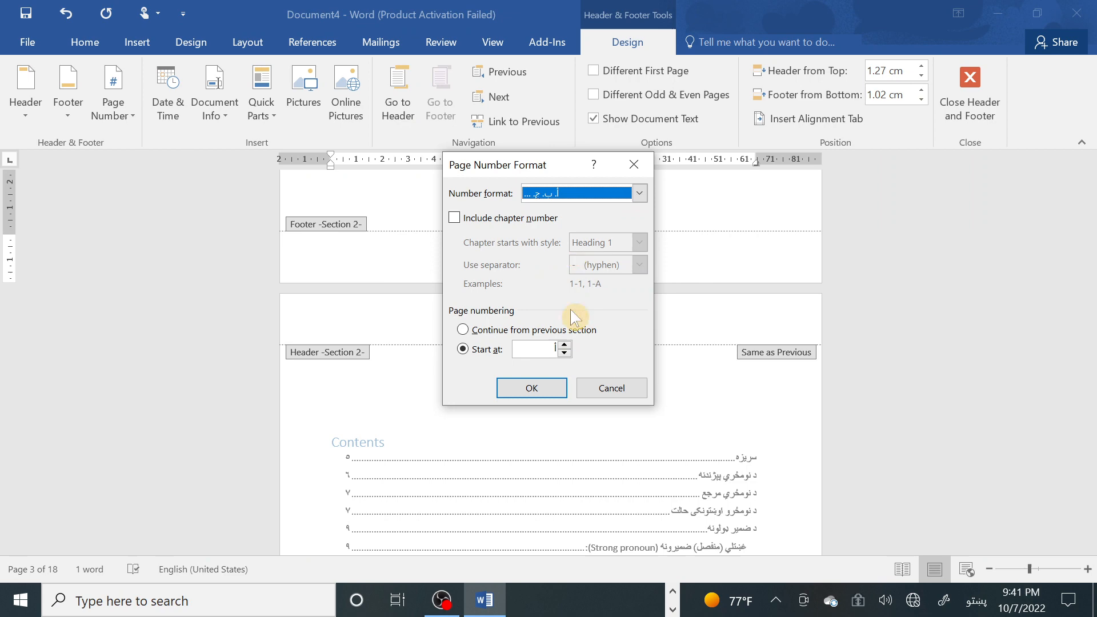
left_click(534, 388)
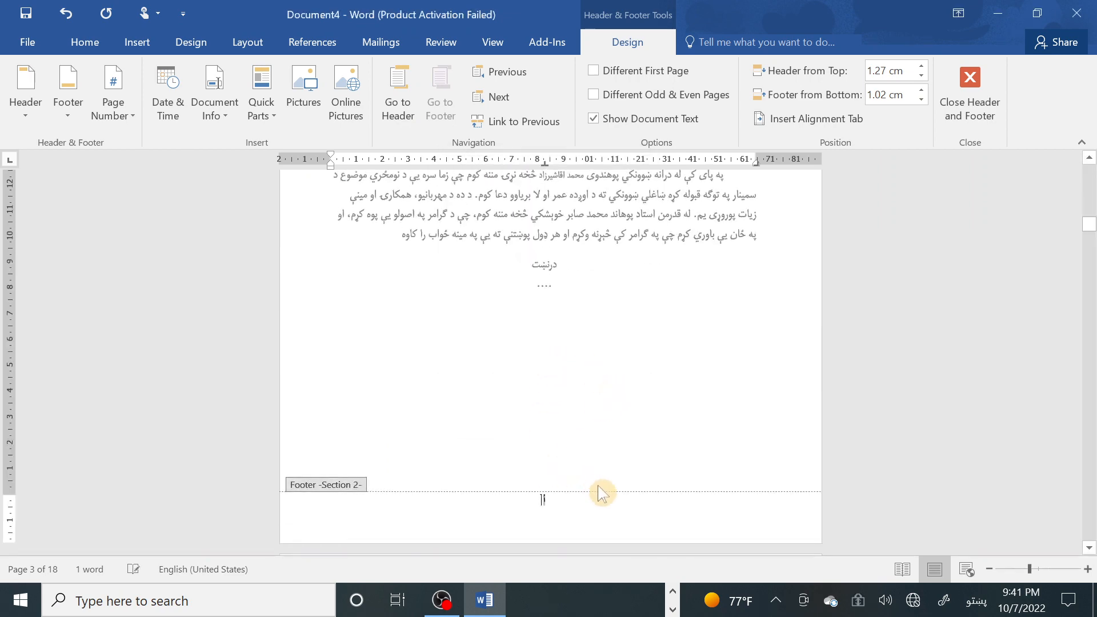
Check the page numbering in the footers of section 1 and section 2.
scroll(608, 334, "down", 5)
scroll(607, 330, "up", 15)
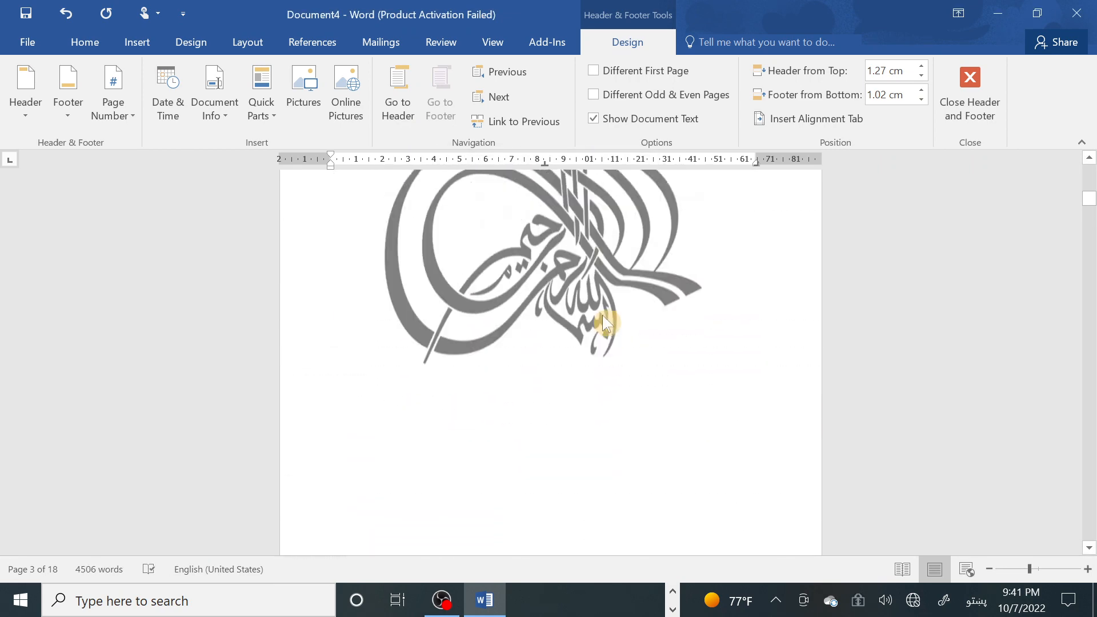
scroll(605, 328, "up", 6)
scroll(617, 343, "down", 15)
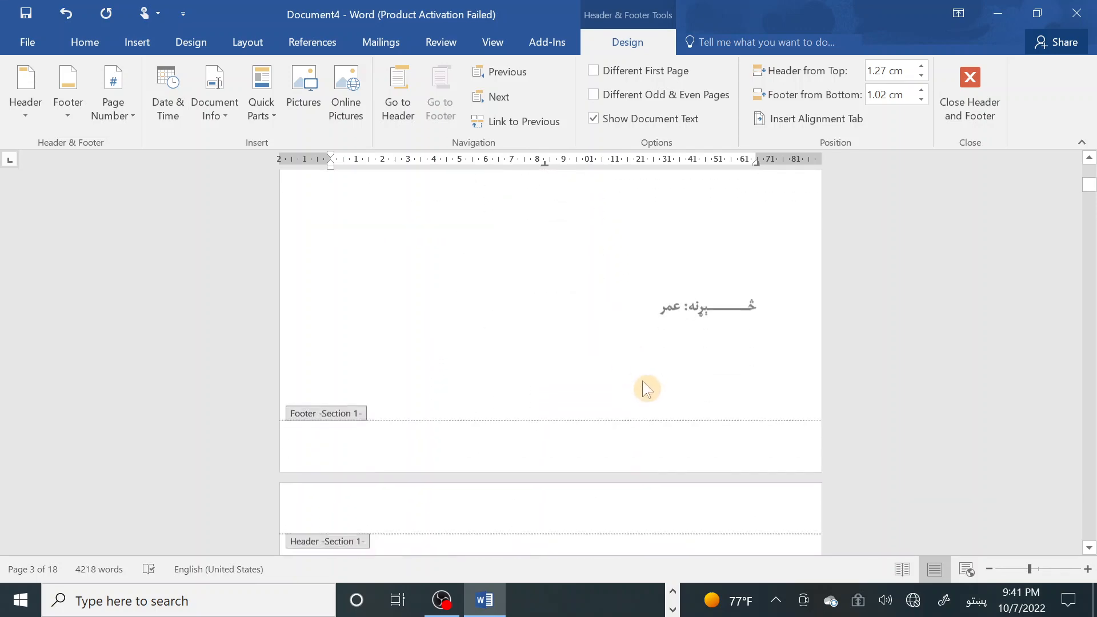
scroll(663, 400, "down", 20)
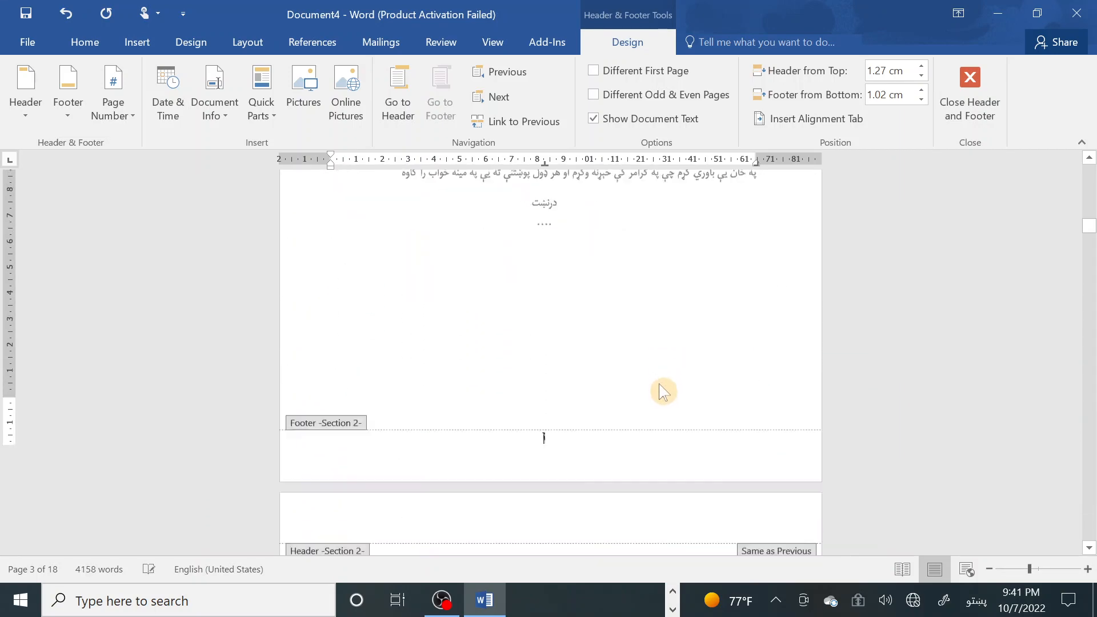
scroll(659, 381, "down", 1)
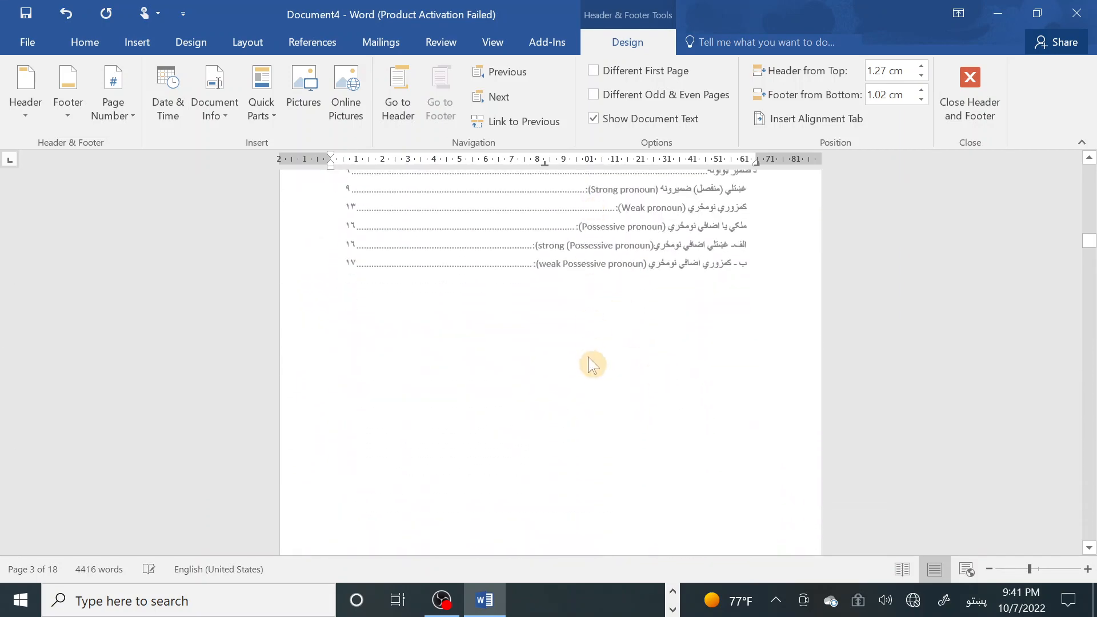
Close the section 2 footer and delete the blank line above the سريزه heading, back to the contents page.
double_click(586, 338)
key("Down")
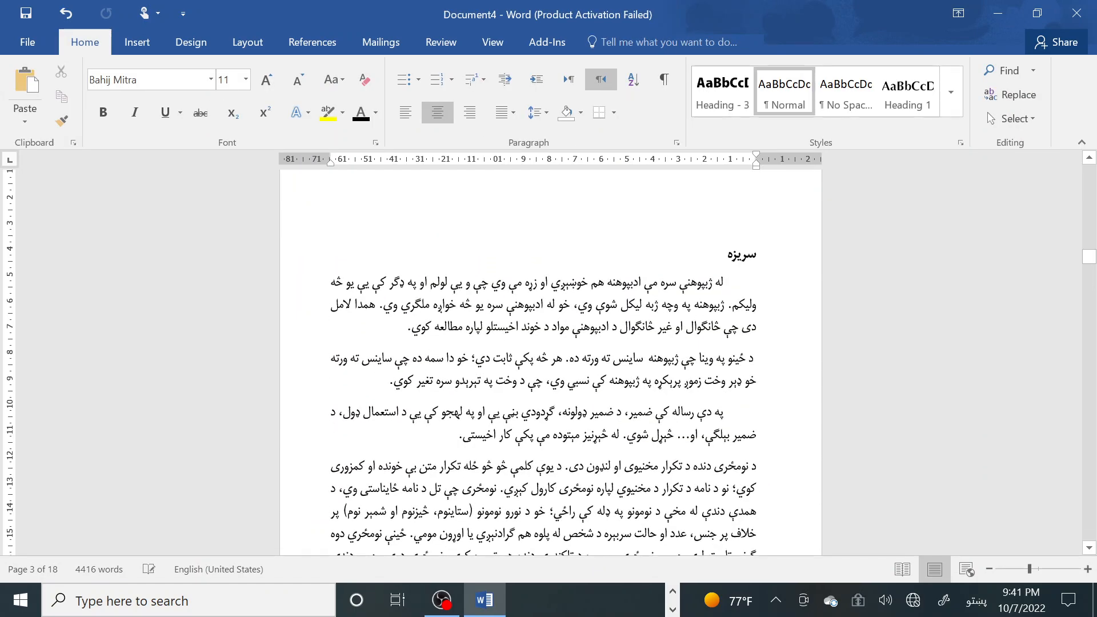
scroll(550, 360, "up", 5)
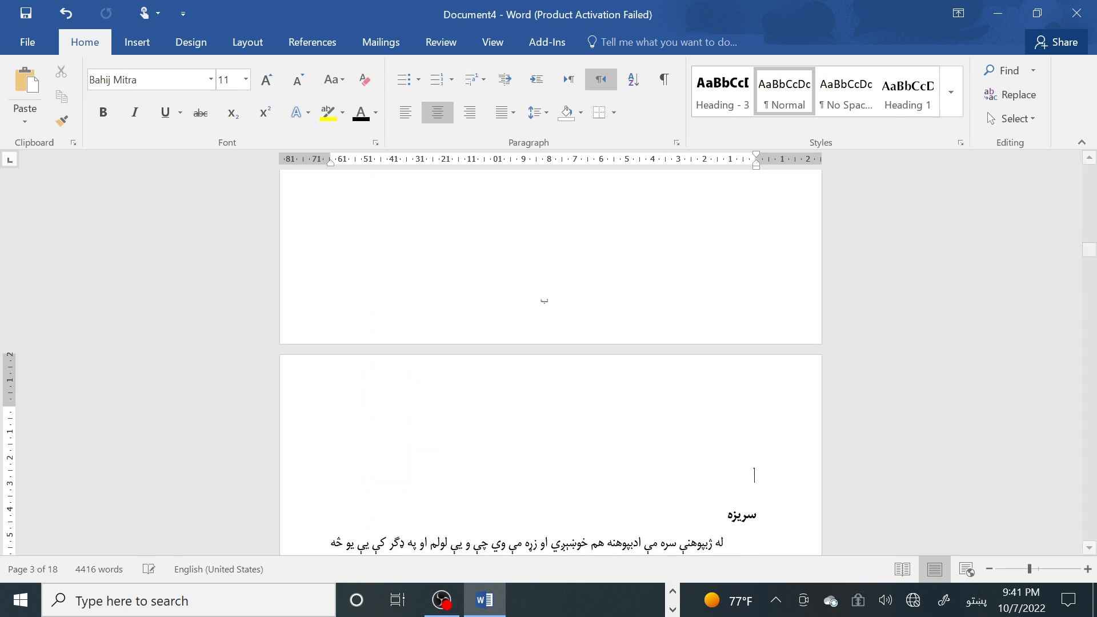
key("ctrl+z")
key("ctrl+z")
key("ctrl+z")
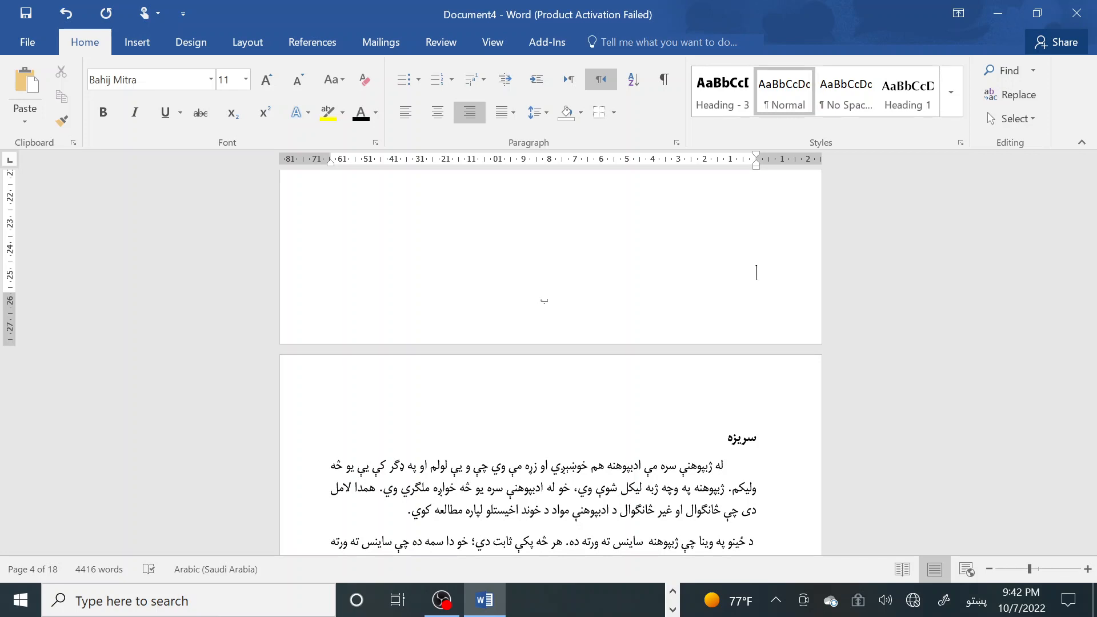
key("ctrl+z")
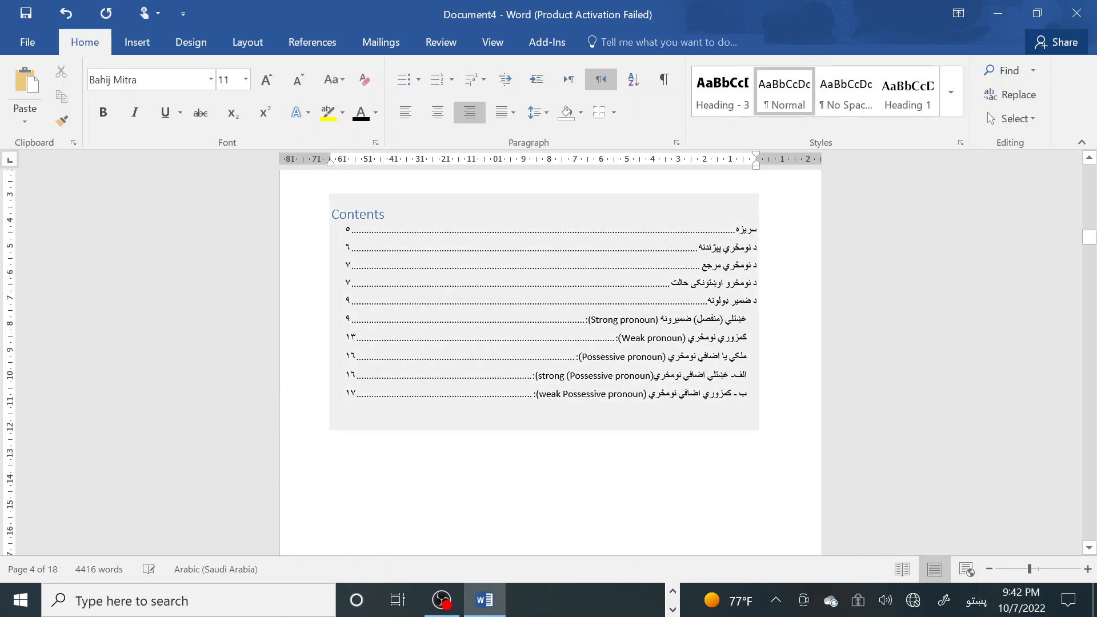
Insert a Next Page section break in the empty space below the table of contents.
left_click(543, 468)
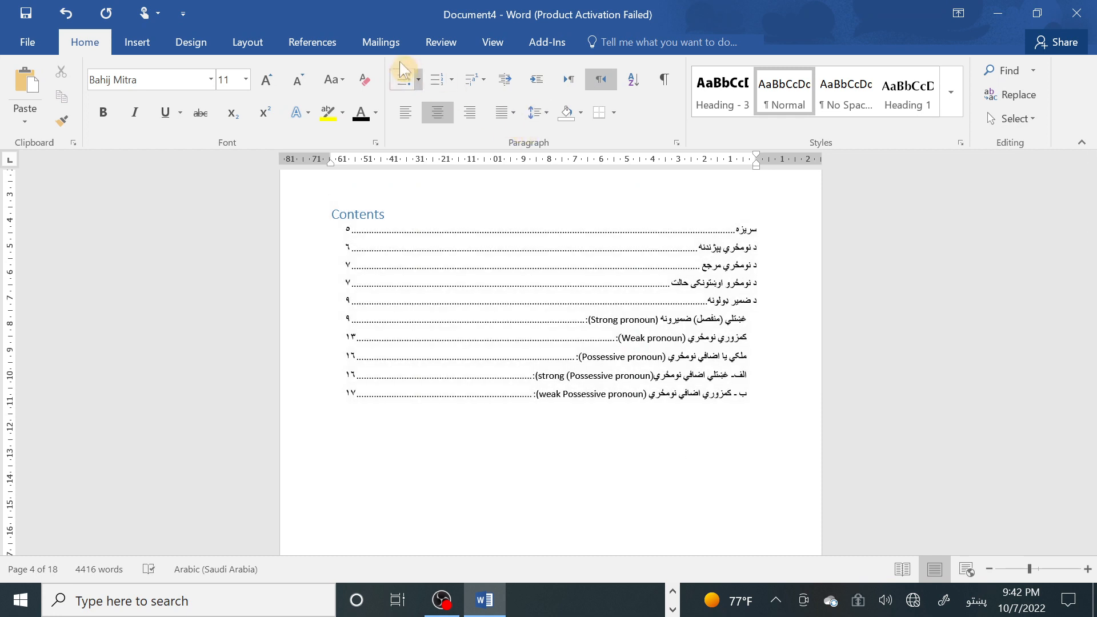
left_click(249, 42)
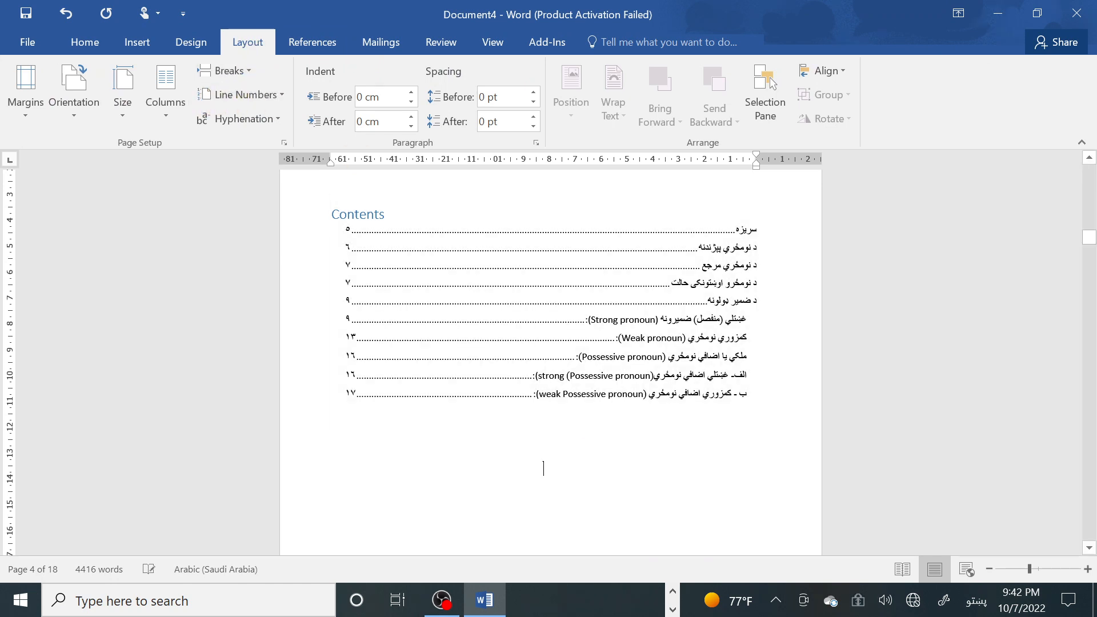
left_click(249, 76)
left_click(314, 297)
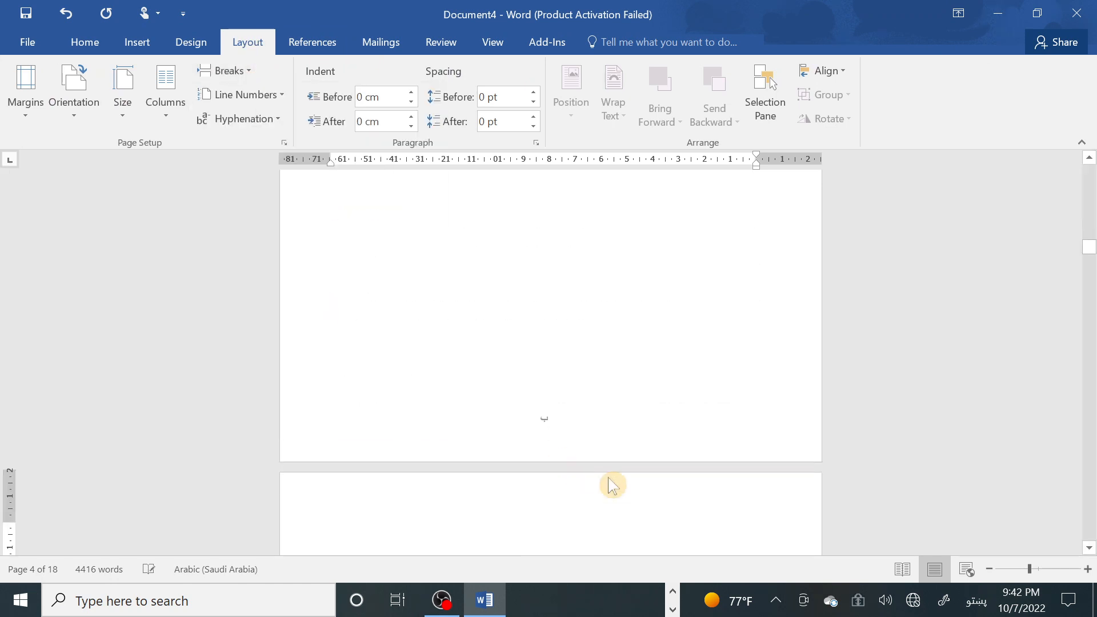
scroll(717, 489, "down", 4)
scroll(717, 400, "down", 3)
Delete the empty paragraphs between the new section break and the سريزه heading.
left_click_drag(711, 341, 695, 195)
left_click(710, 340)
key("Return")
key("Return")
key("Return")
key("Return")
key("Return")
key("Return")
key("Return")
key("Return")
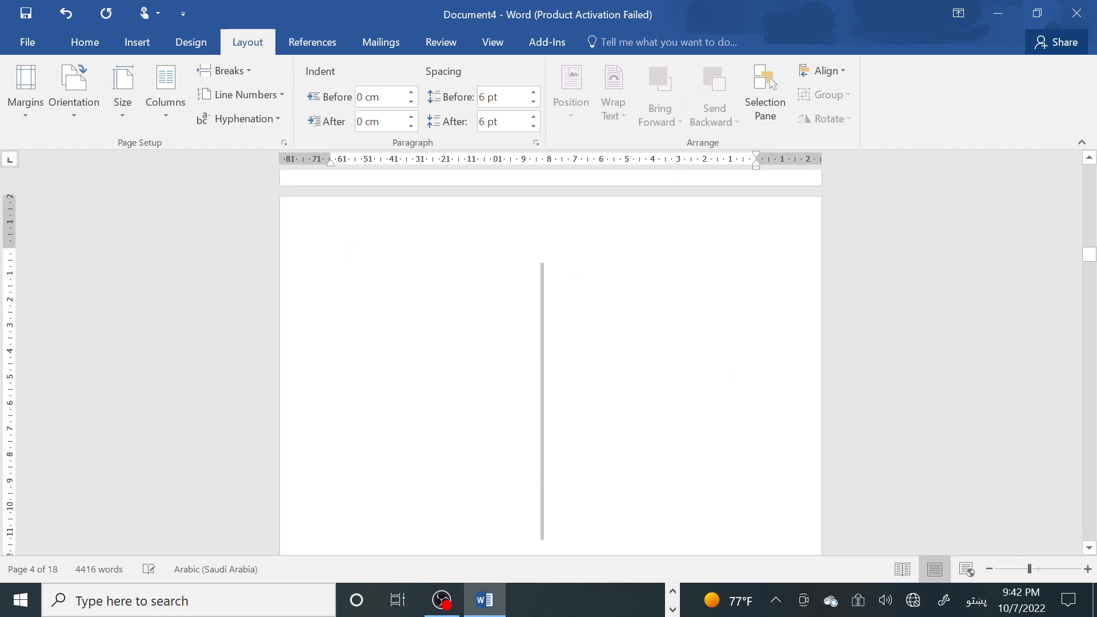
left_click(637, 283)
key("BackSpace")
key("BackSpace")
key("BackSpace")
key("BackSpace")
key("BackSpace")
key("BackSpace")
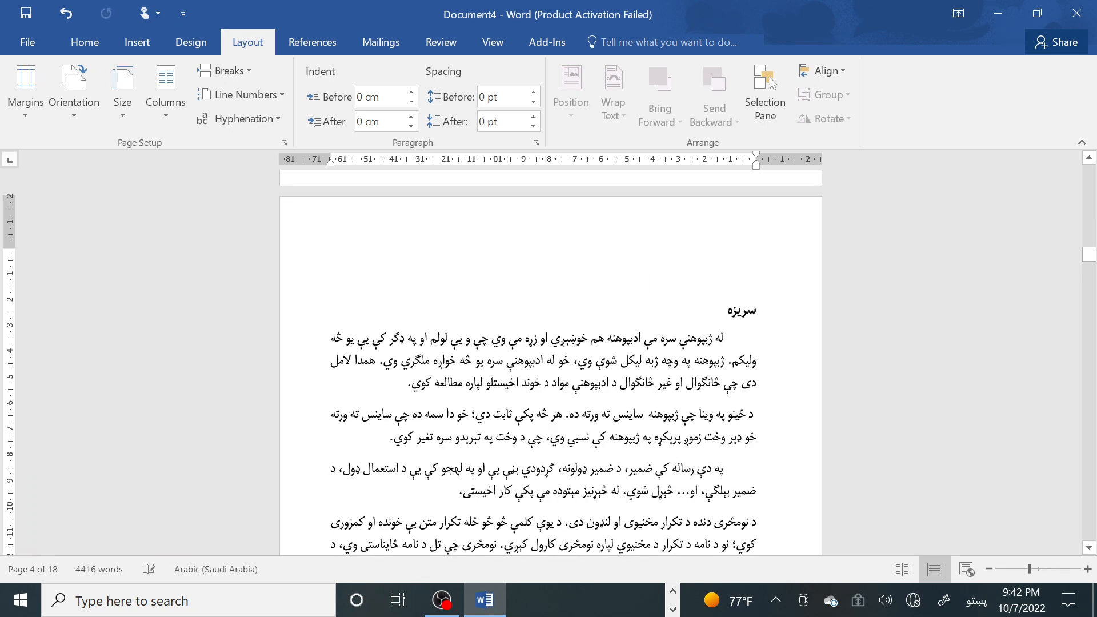
Open the section 3 footer for editing and unlink it from the previous section.
scroll(545, 348, "down", 10)
left_click(544, 349)
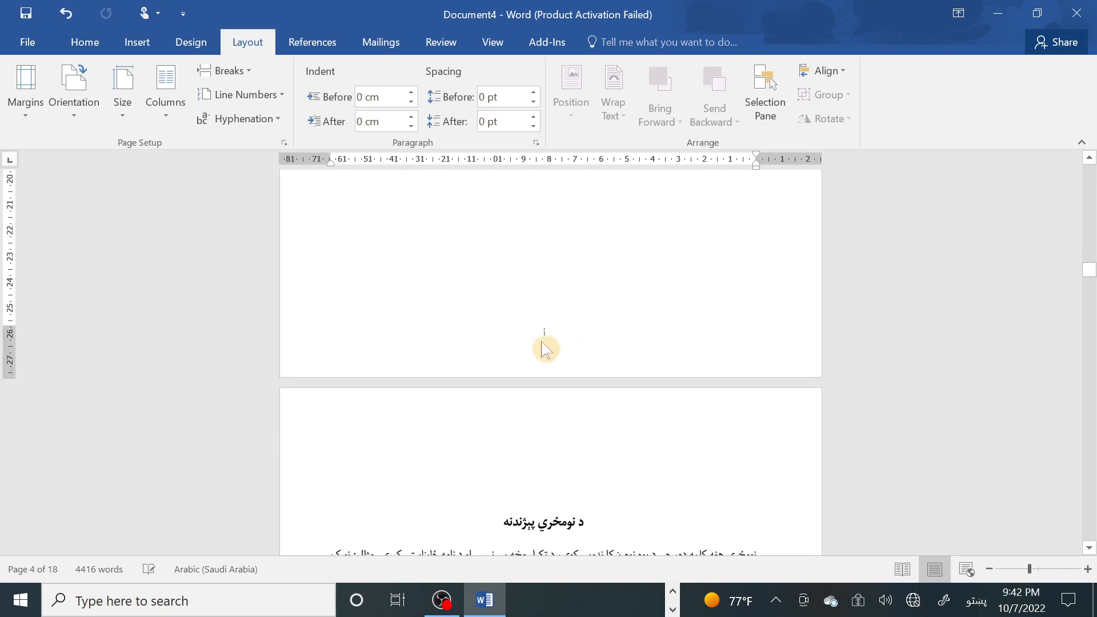
double_click(540, 338)
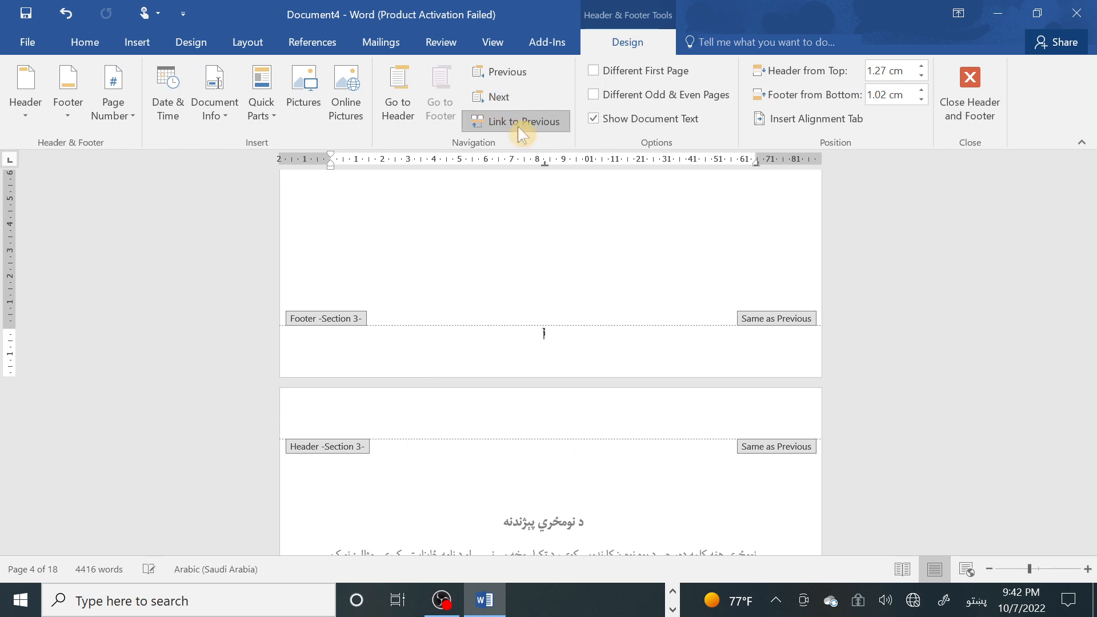
left_click(517, 125)
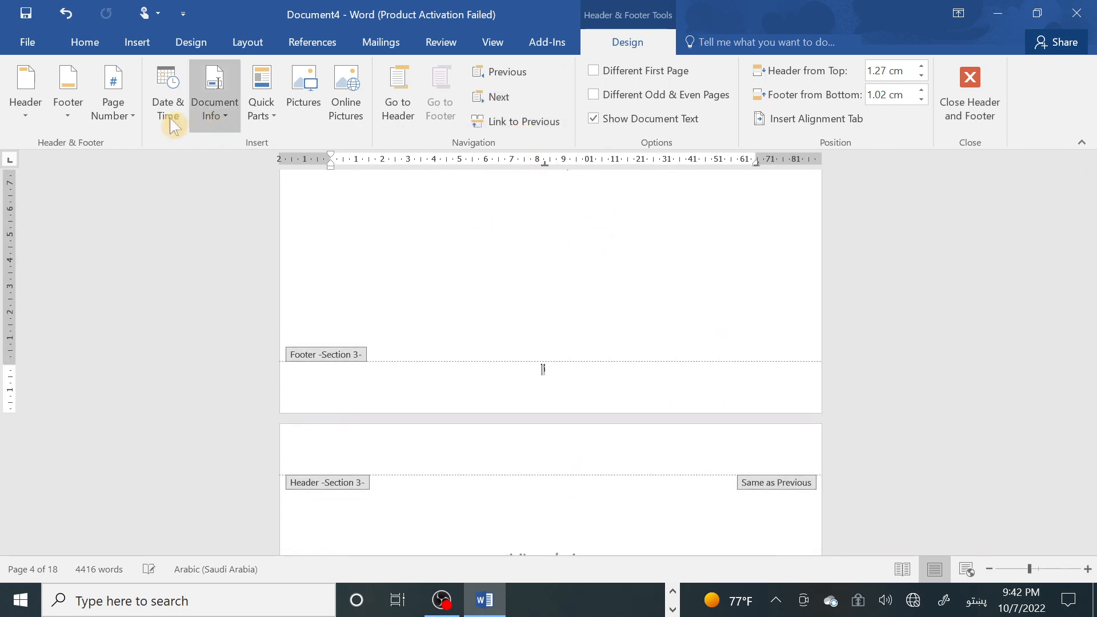
Format section 3's page numbers as 1, 2, 3 with the numbering starting at 1.
left_click(124, 124)
left_click(152, 226)
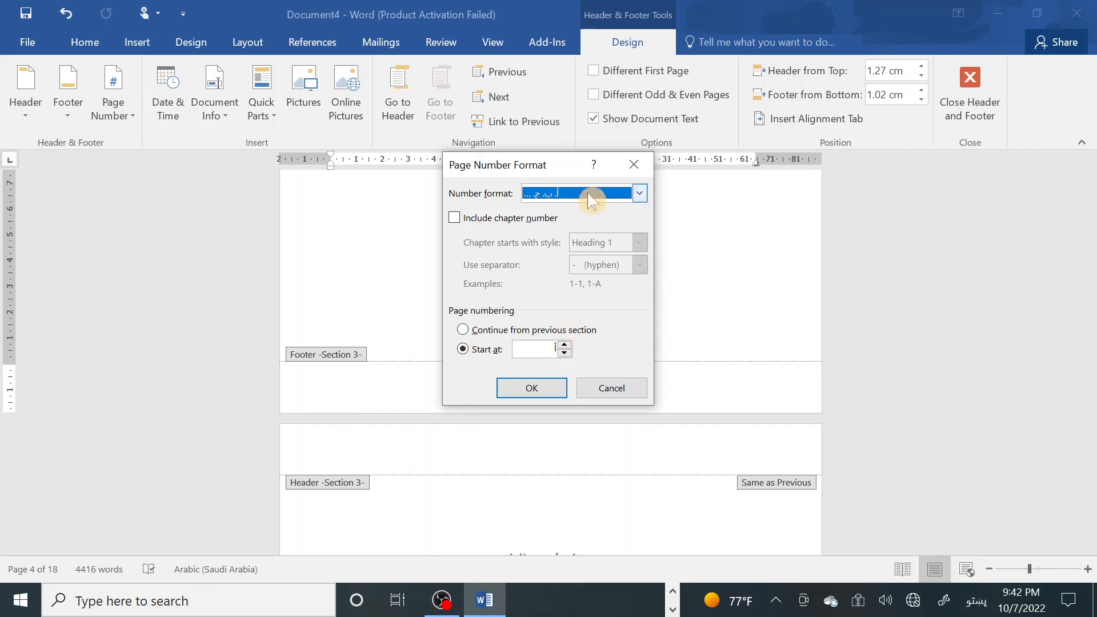
left_click(641, 196)
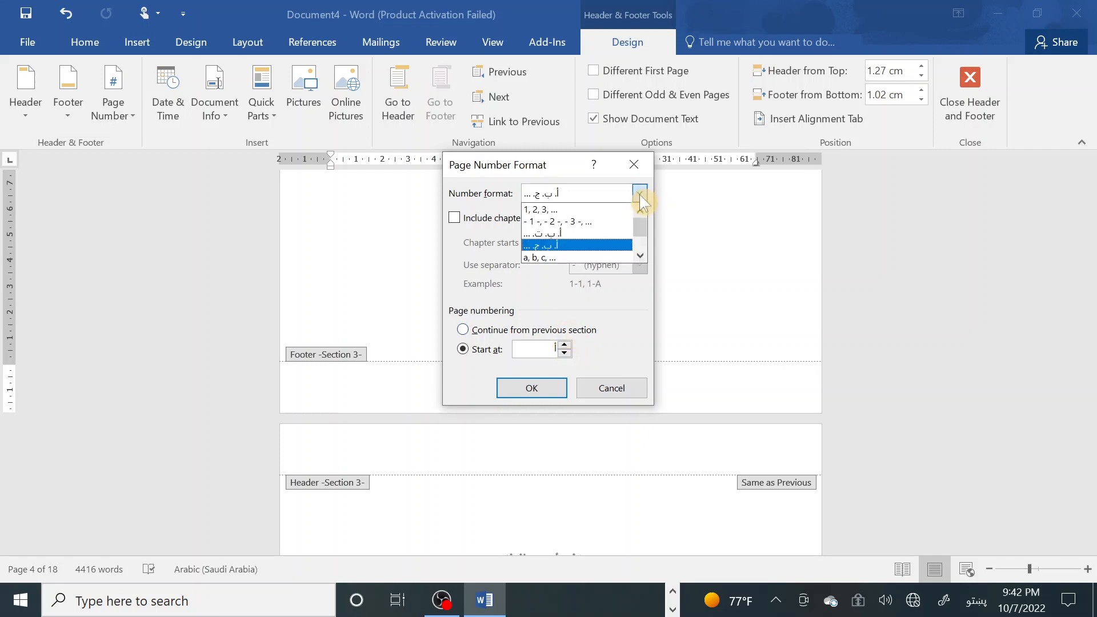
left_click(576, 212)
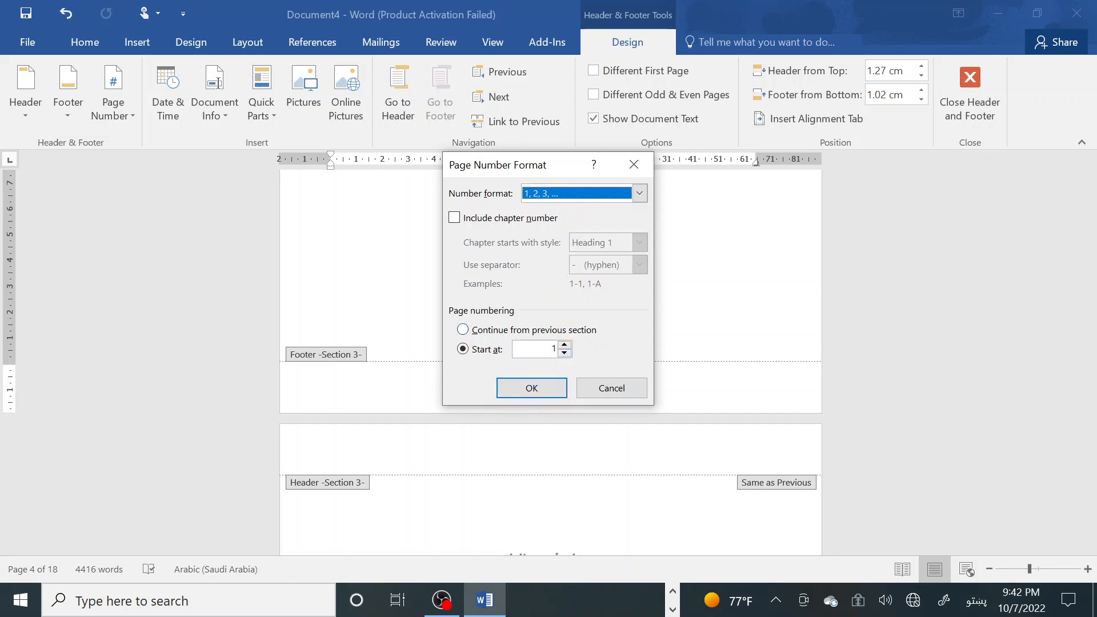
left_click(534, 388)
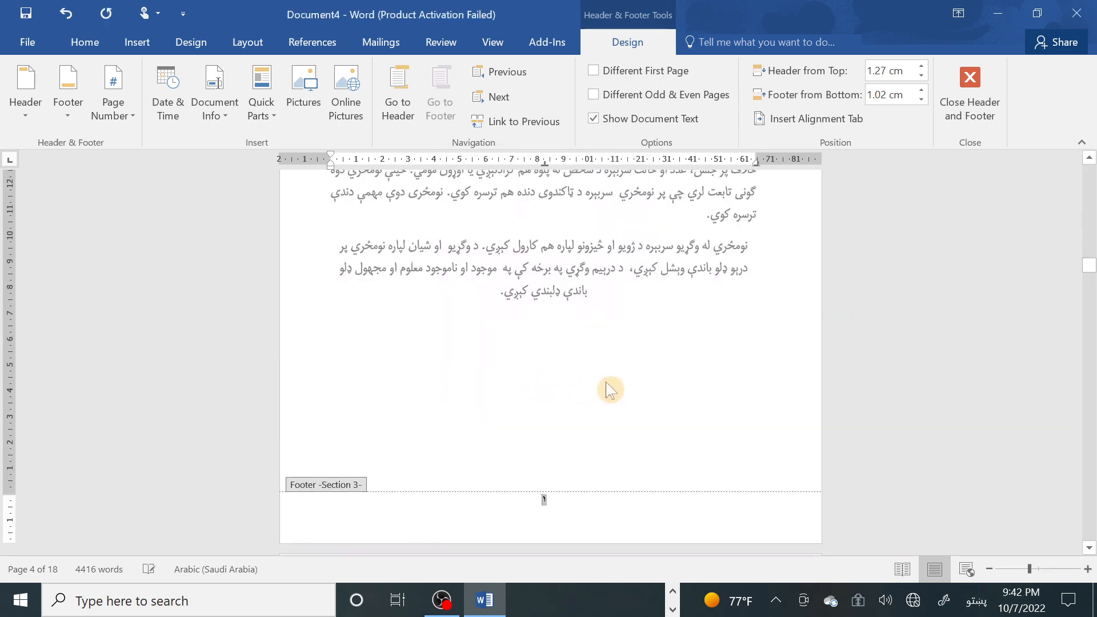
Close the section 3 footer and delete blank space above the د نومځري پېژندنه heading.
double_click(610, 391)
scroll(610, 390, "down", 3)
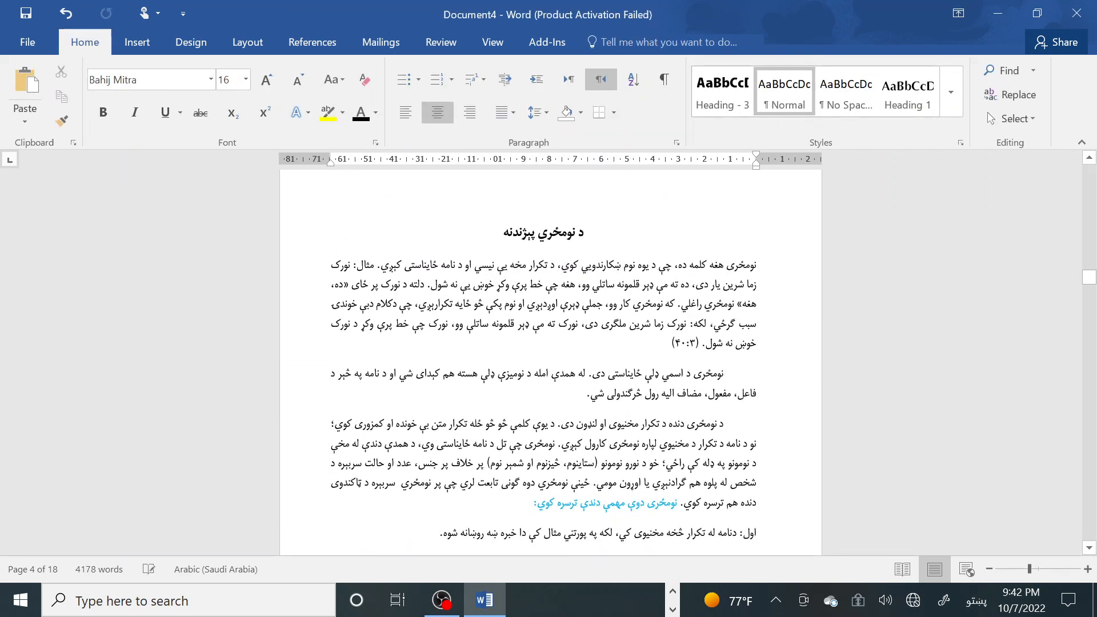
scroll(577, 223, "up", 3)
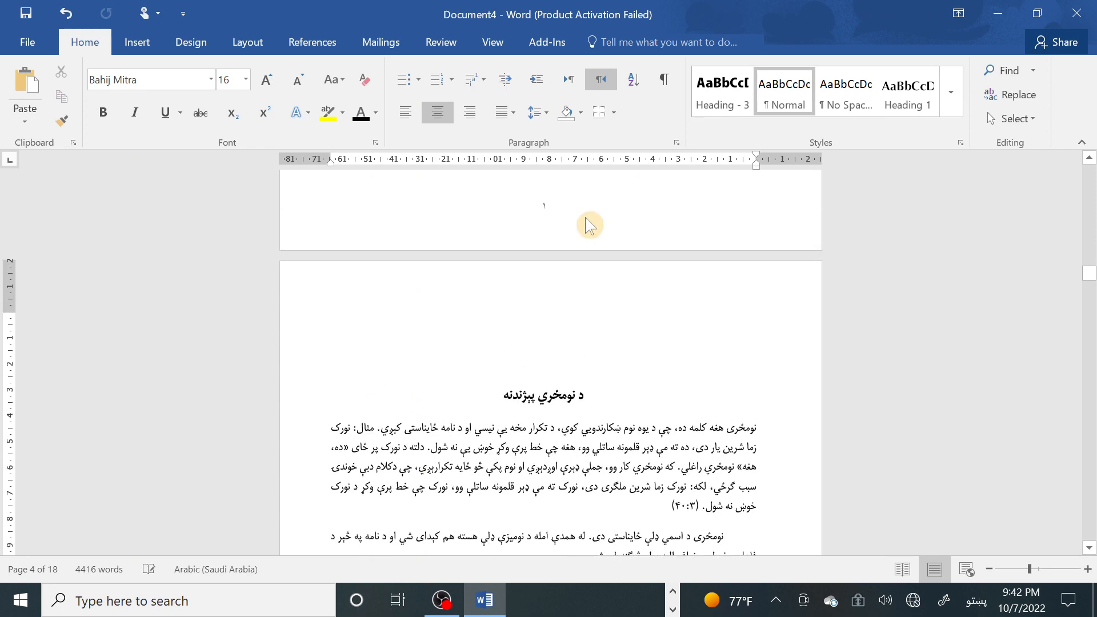
key("Up")
key("BackSpace")
key("BackSpace")
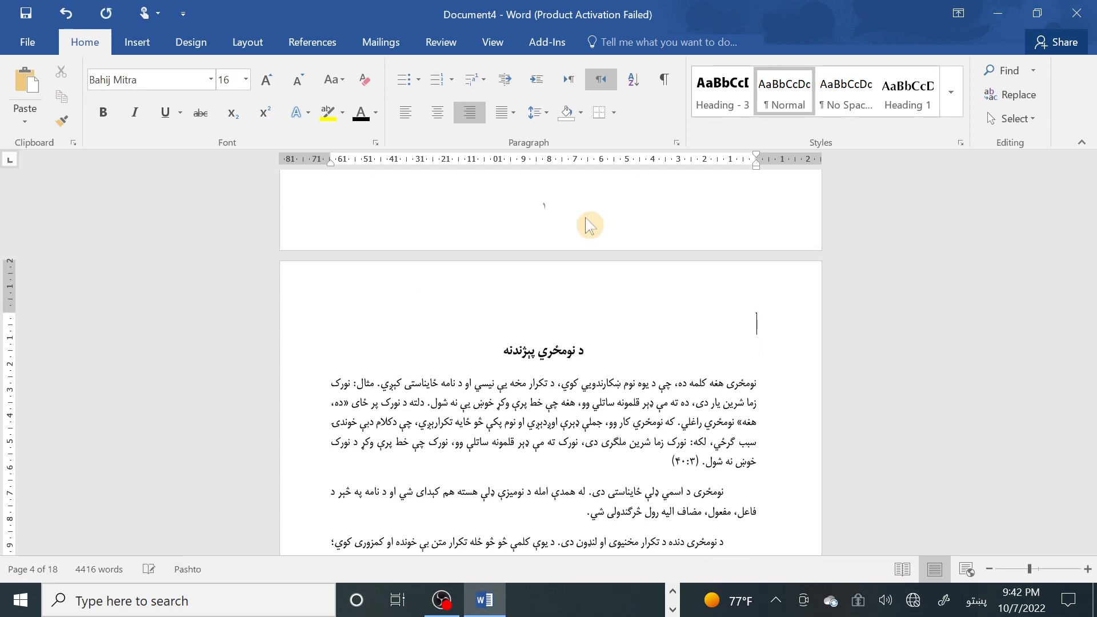
Update the table of contents to match the new page numbering.
scroll(588, 224, "down", 15)
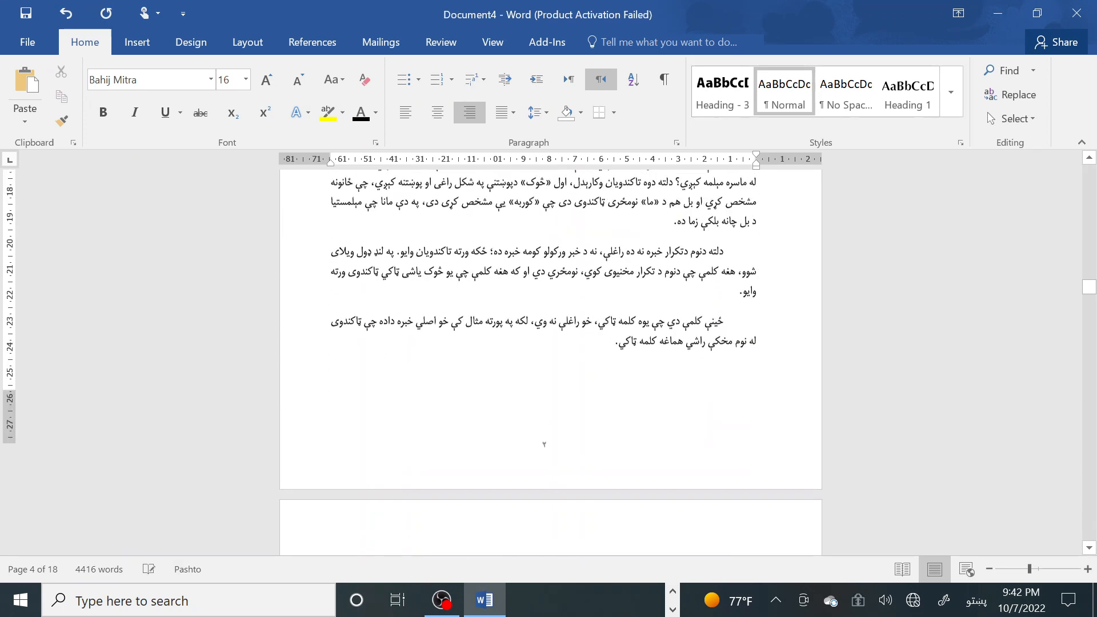
scroll(1092, 366, "down", 10)
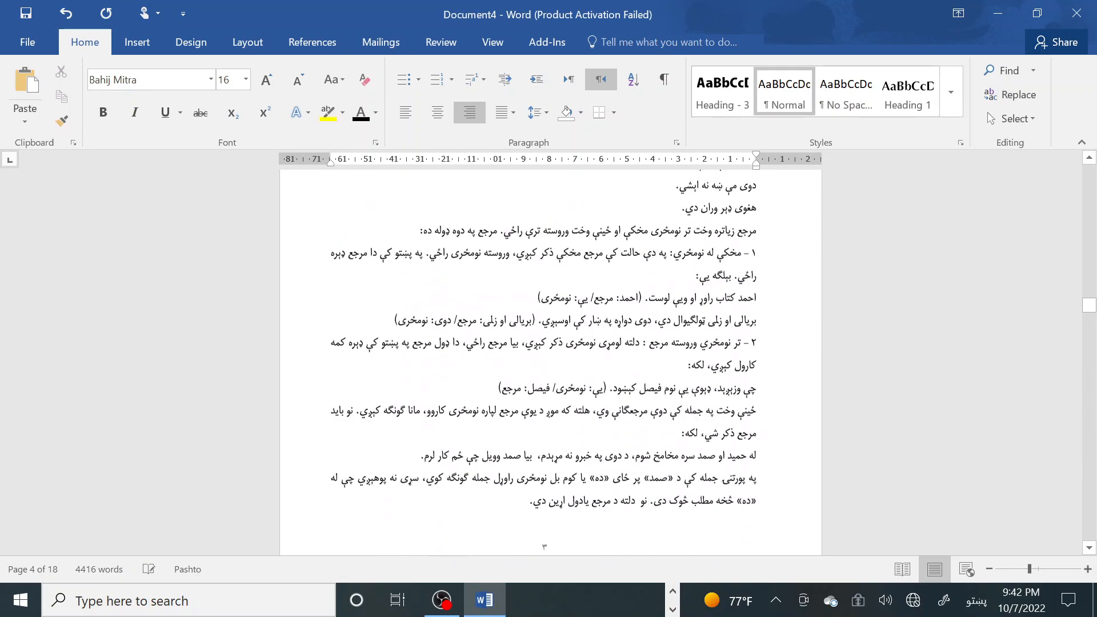
left_click_drag(1088, 313, 1088, 232)
left_click(348, 450)
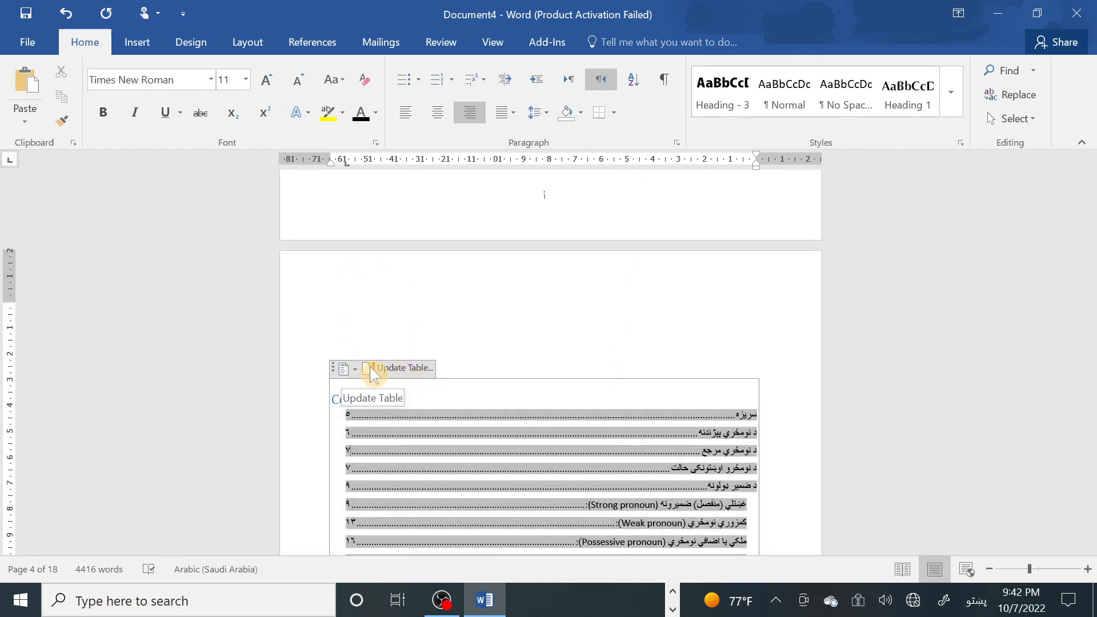
left_click(355, 368)
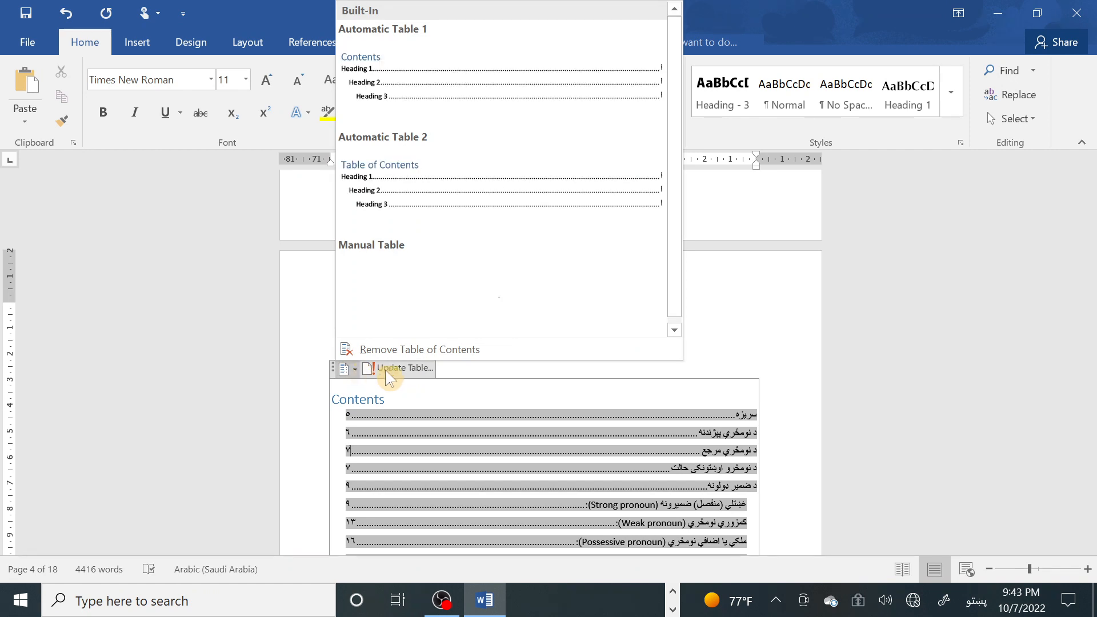
left_click(385, 369)
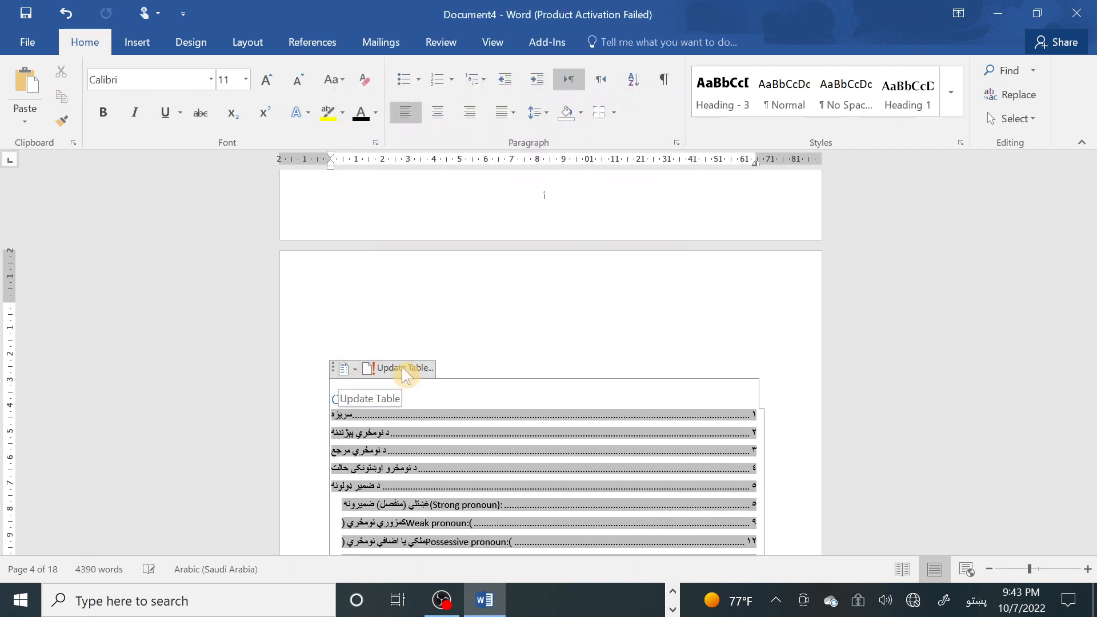
Select the whole table of contents and set its text direction to right-to-left.
left_click(337, 371)
left_click(600, 79)
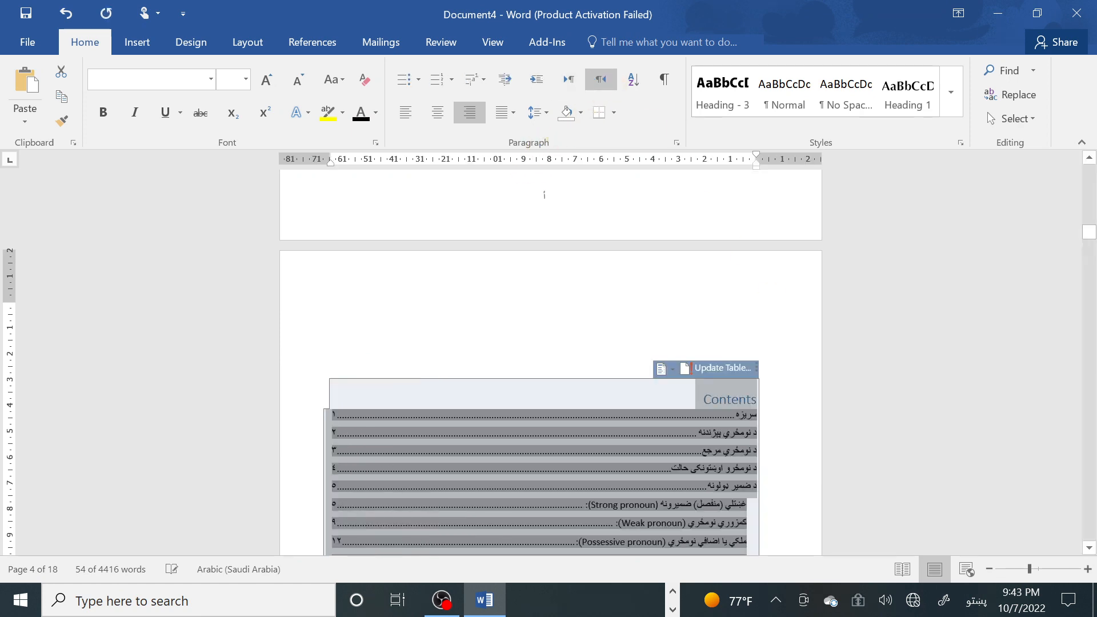
scroll(731, 459, "down", 3)
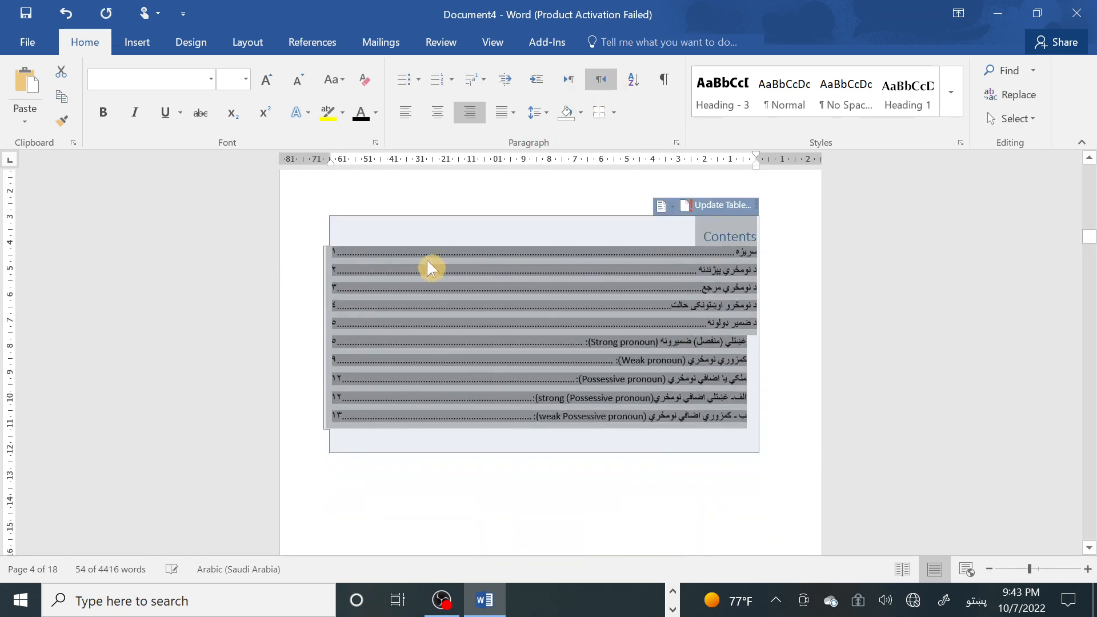
Compare the page numbers in the section 2 and section 3 footers with the table of contents.
scroll(597, 357, "down", 10)
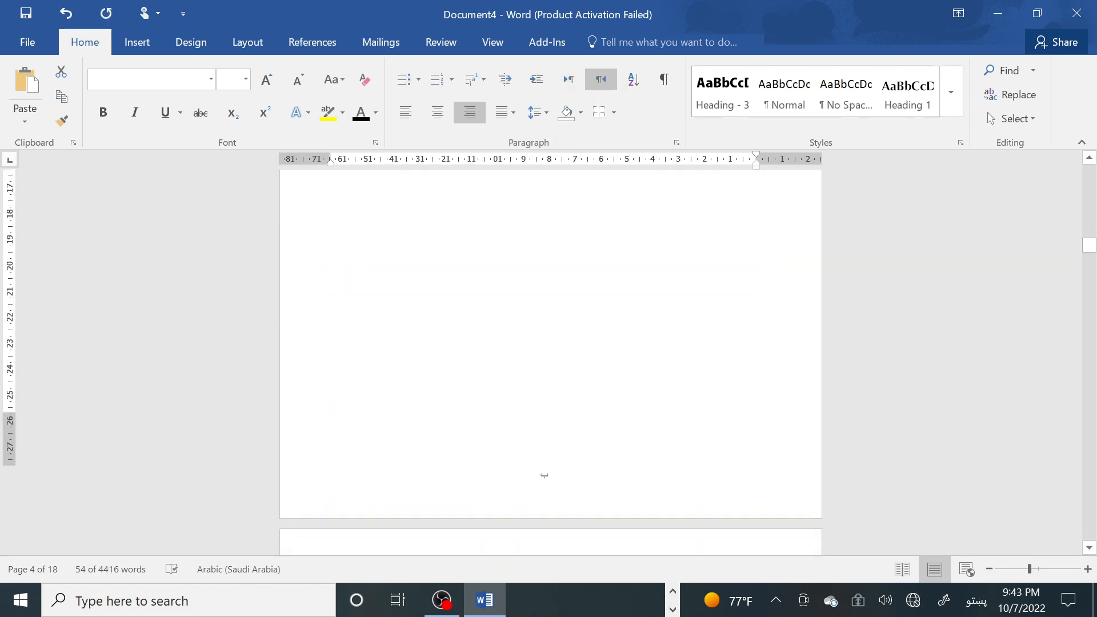
left_click(707, 279)
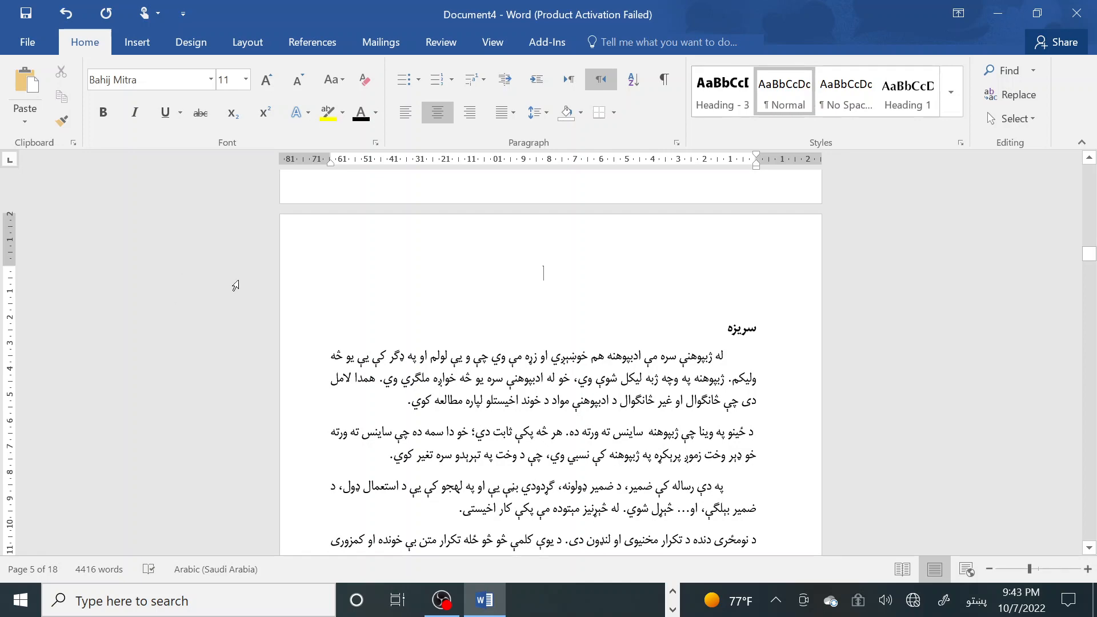
scroll(550, 360, "down", 10)
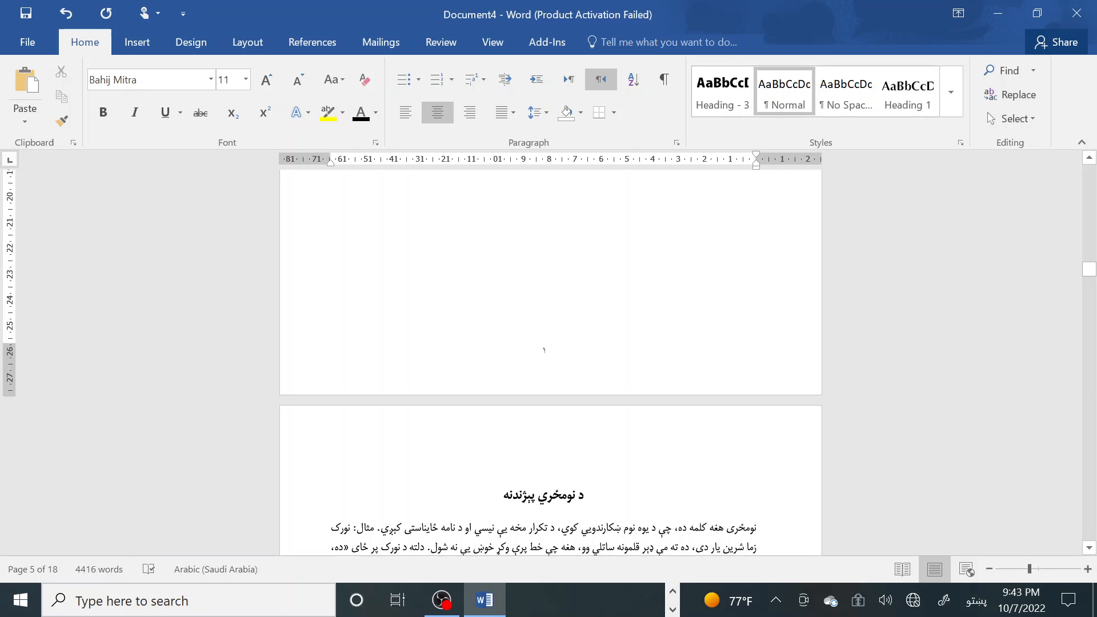
scroll(723, 337, "up", 10)
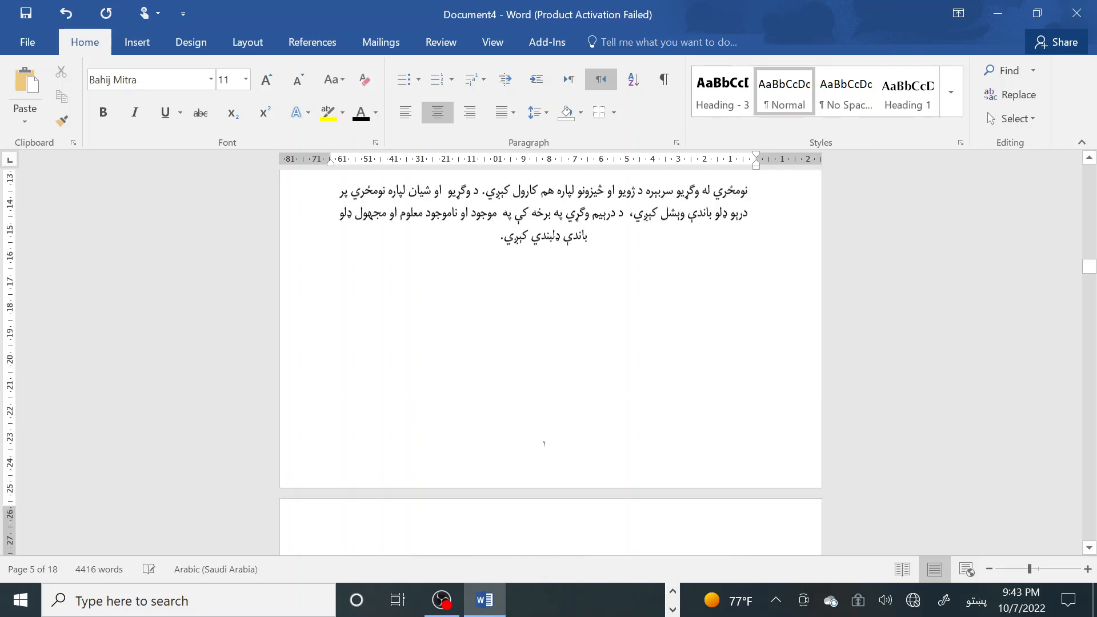
scroll(722, 337, "up", 3)
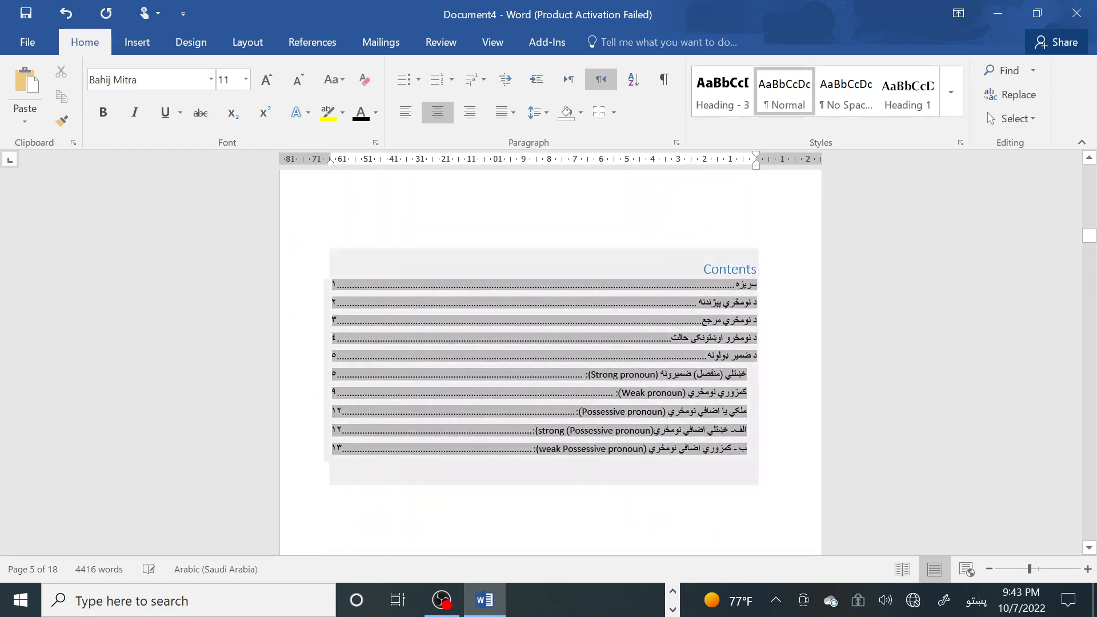
scroll(722, 336, "down", 3)
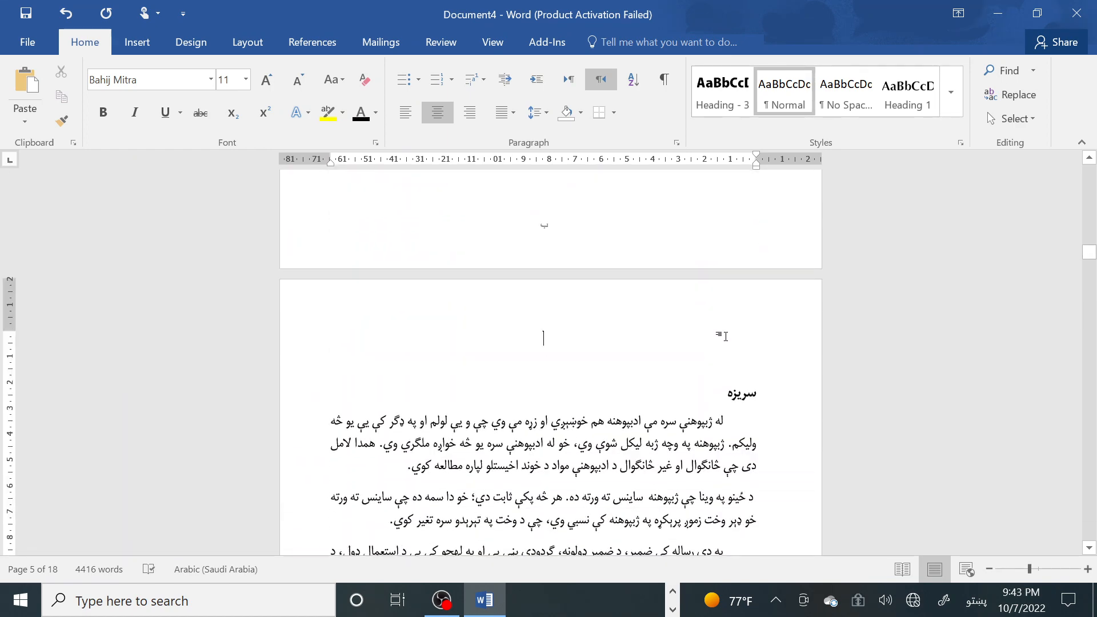
scroll(722, 336, "down", 1)
scroll(654, 319, "up", 2)
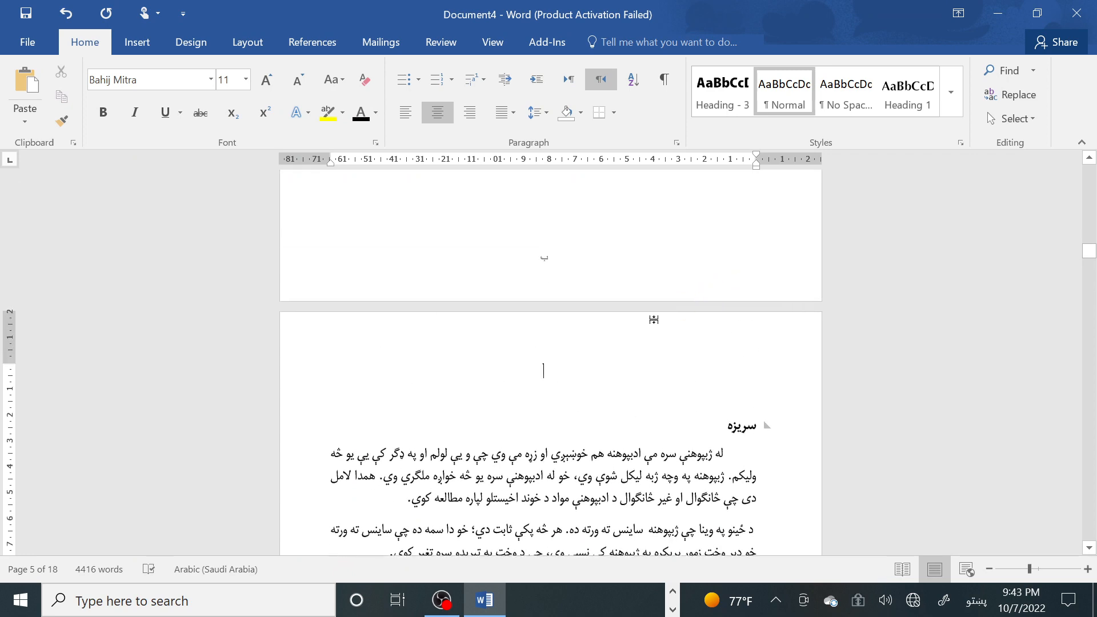
Open the section 3 header for editing and turn on different odd and even pages.
double_click(643, 337)
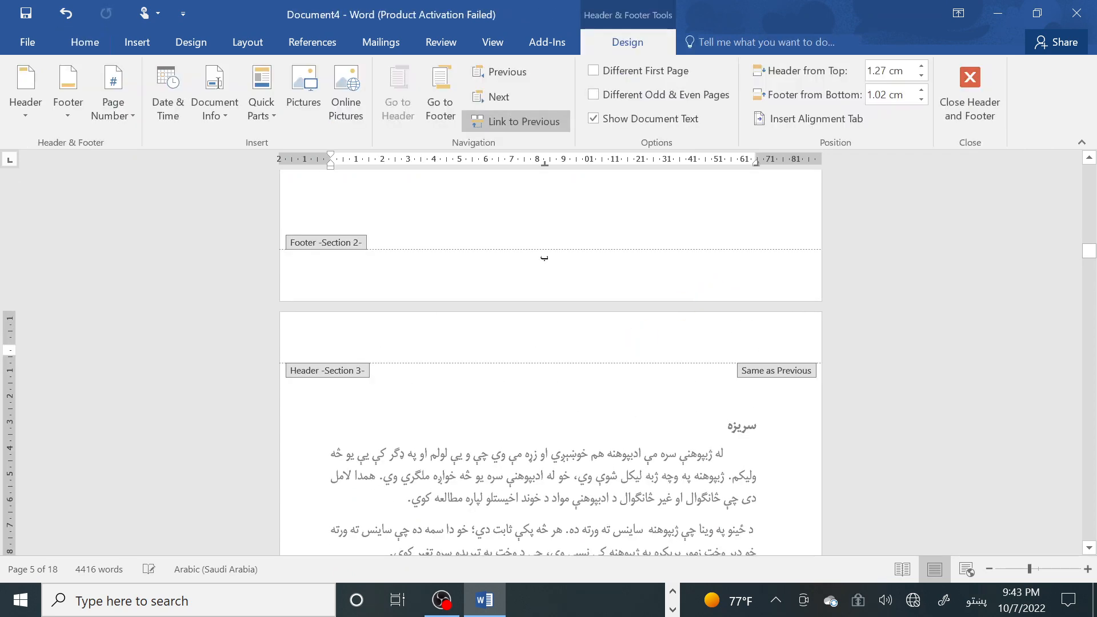
left_click(593, 95)
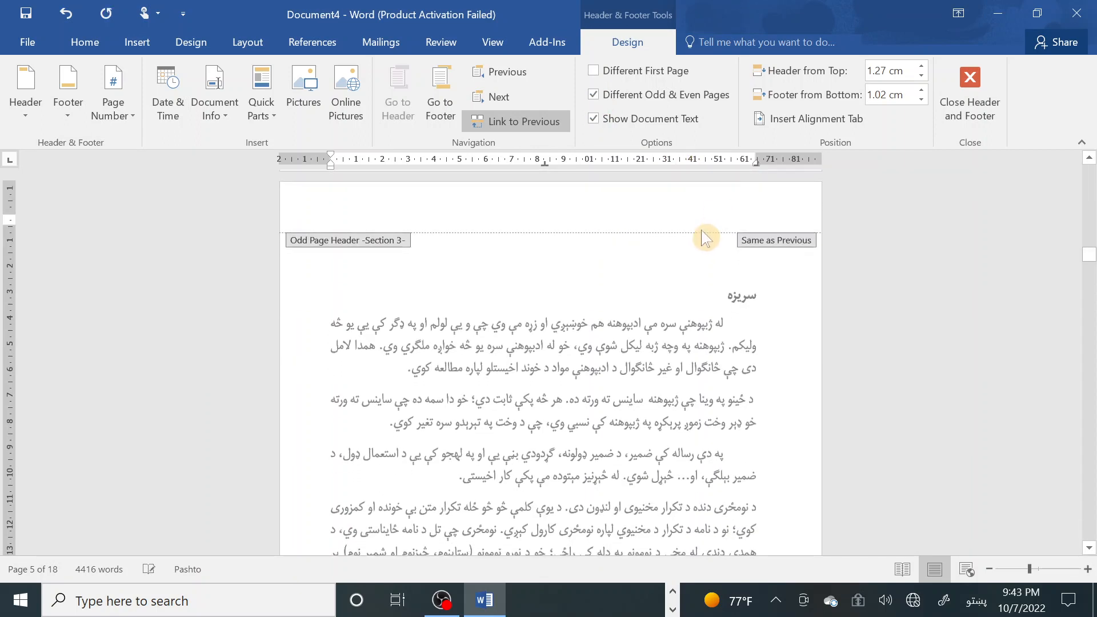
Unlink the section 3 odd page header from the previous section and check the section 2 headers above it.
left_click(524, 121)
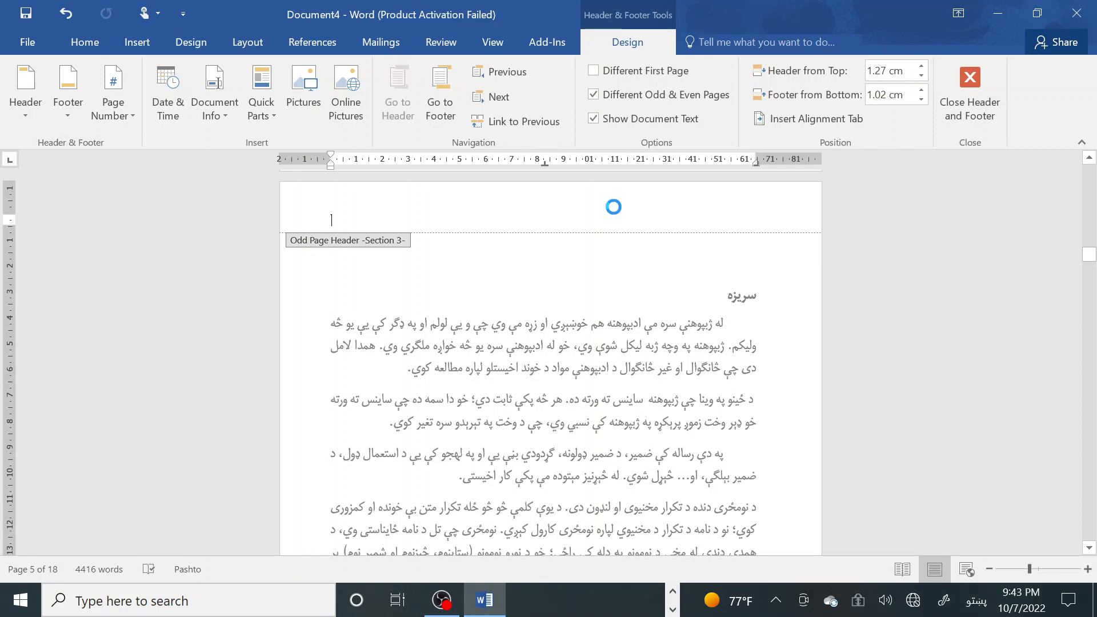
scroll(614, 209, "up", 6)
scroll(614, 209, "up", 10)
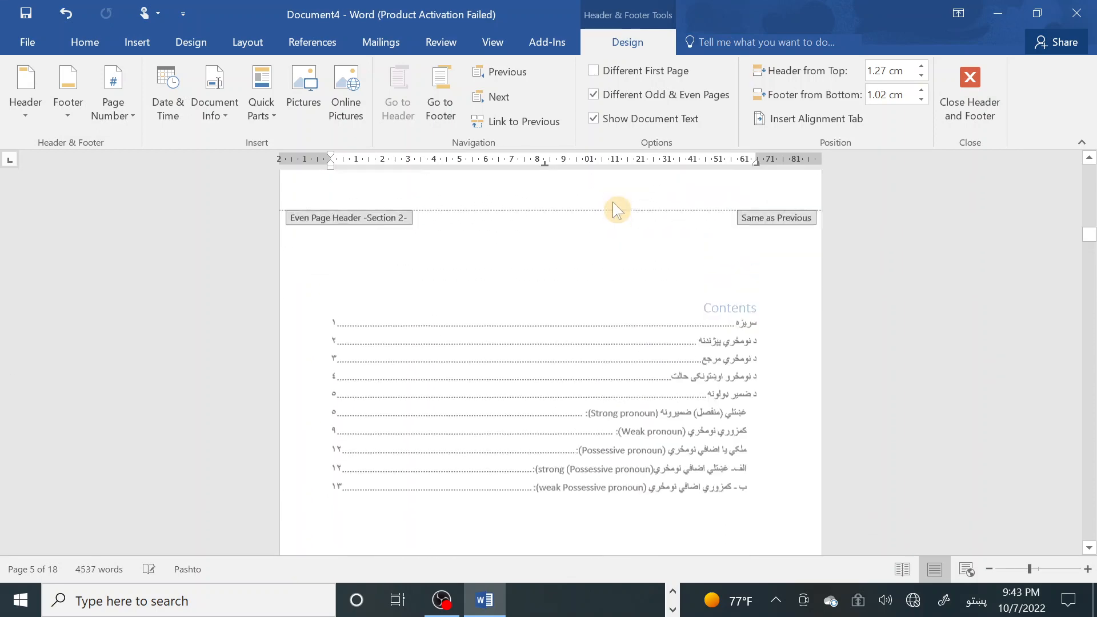
scroll(617, 210, "down", 15)
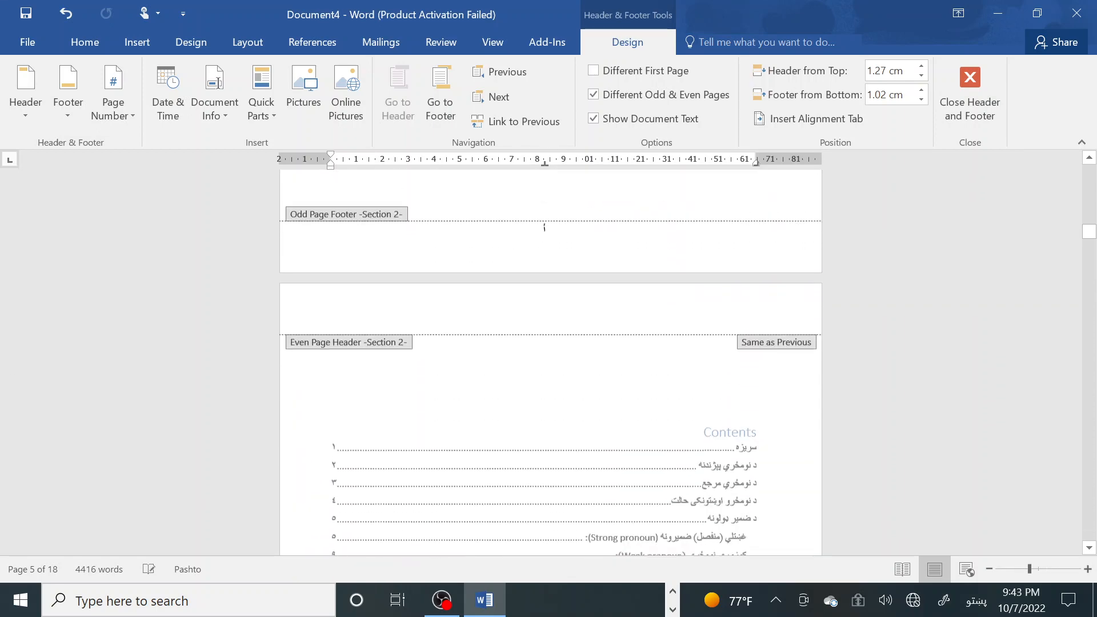
scroll(632, 265, "down", 4)
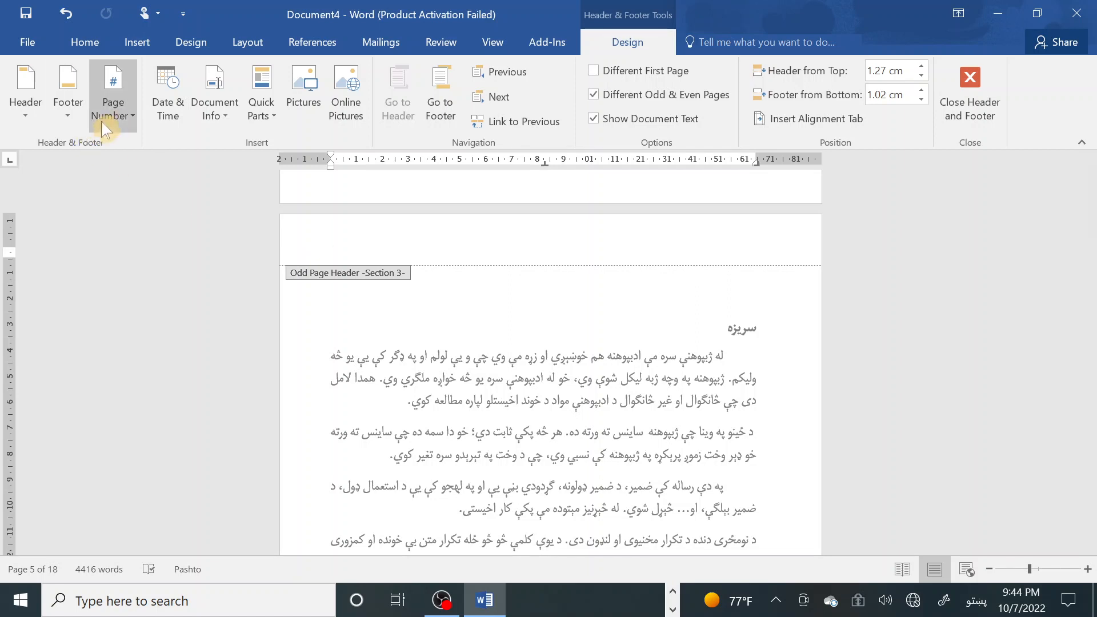
Insert a Plain Number 1 page number at the top of the page in the section 3 odd page header.
left_click(113, 94)
mouse_move(151, 167)
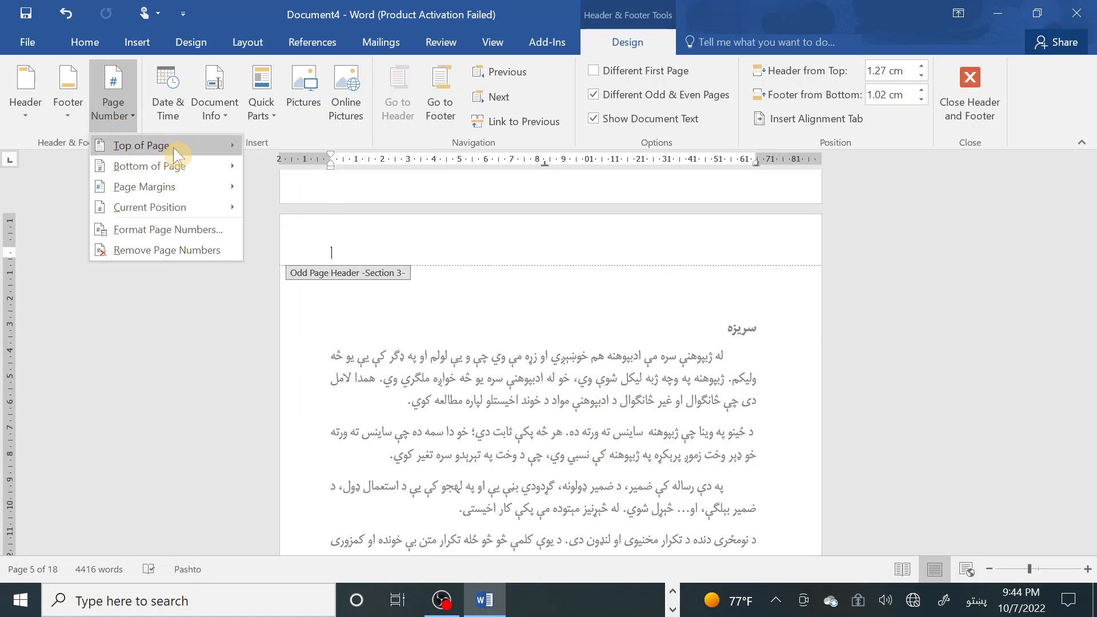
mouse_move(166, 145)
left_click(319, 213)
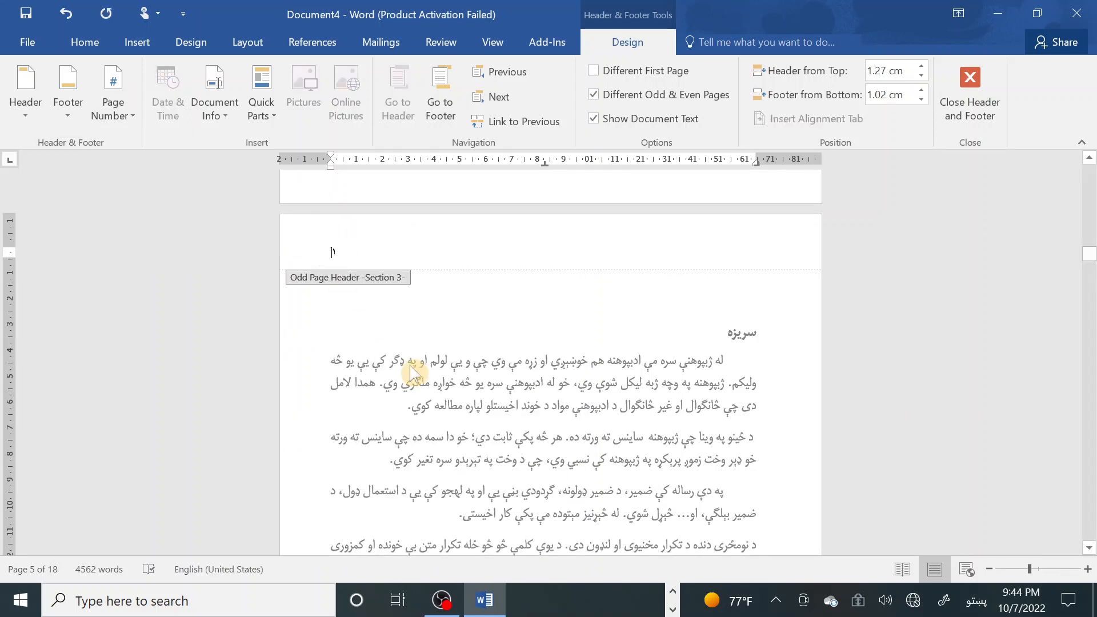
type("/")
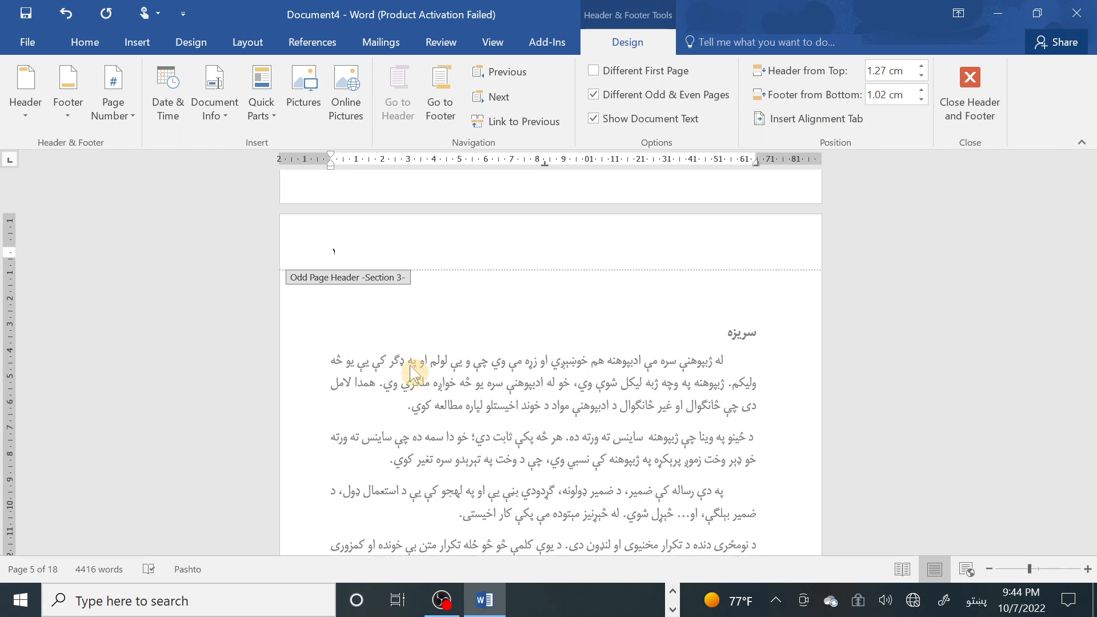
Set all text in the section 3 odd page header to Bahij Mitra, size 14.
key("ctrl+a")
left_click(78, 47)
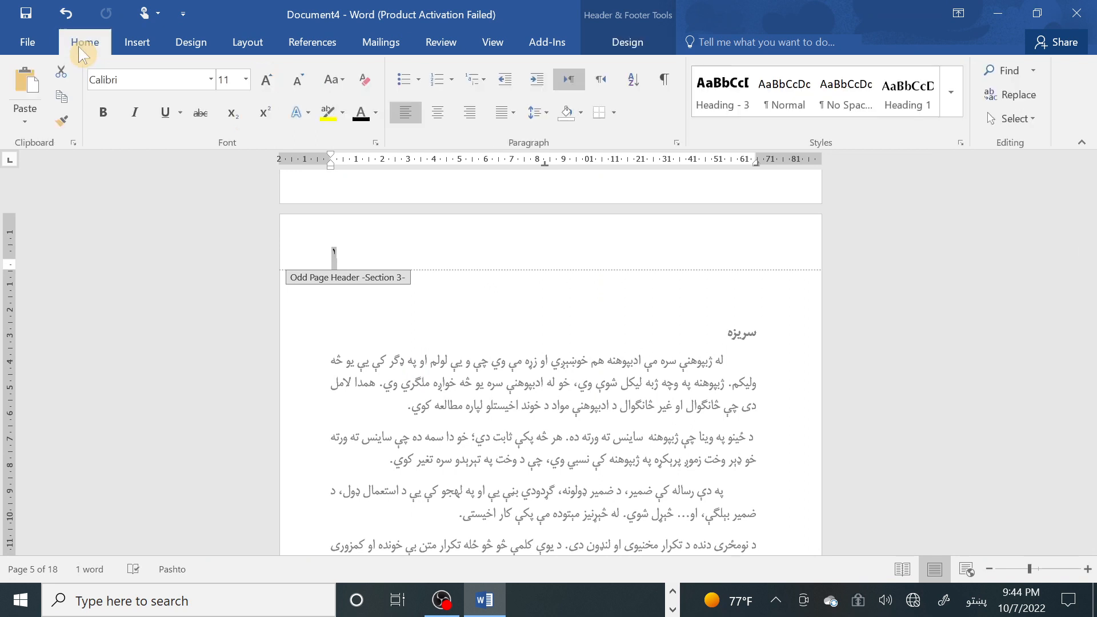
left_click(151, 84)
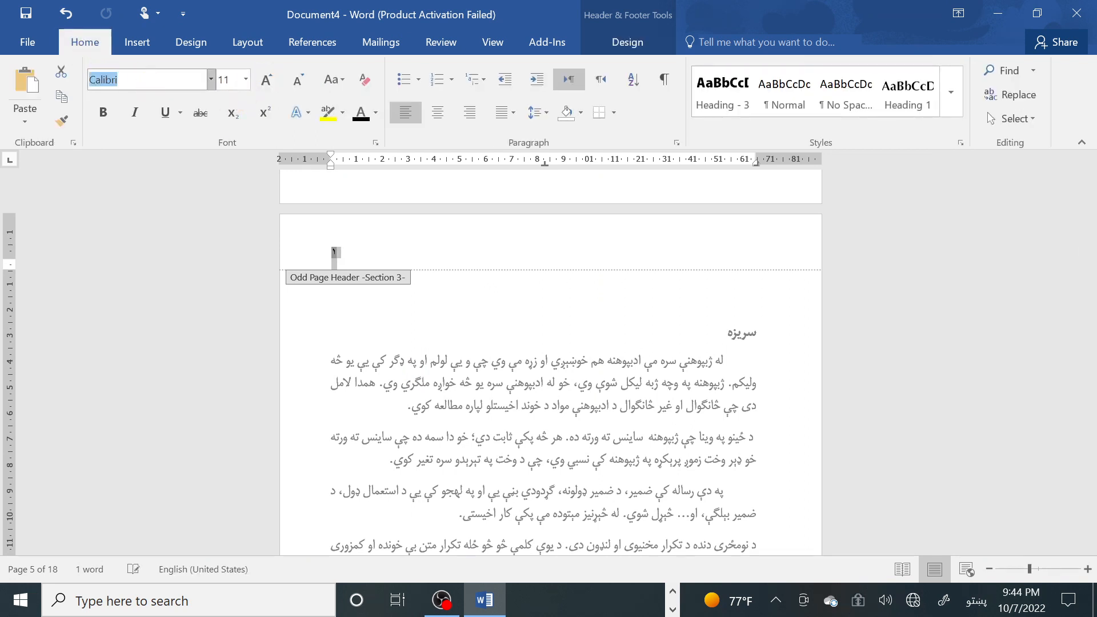
type("ذ")
key("alt+shift")
type("Bahij Mitra")
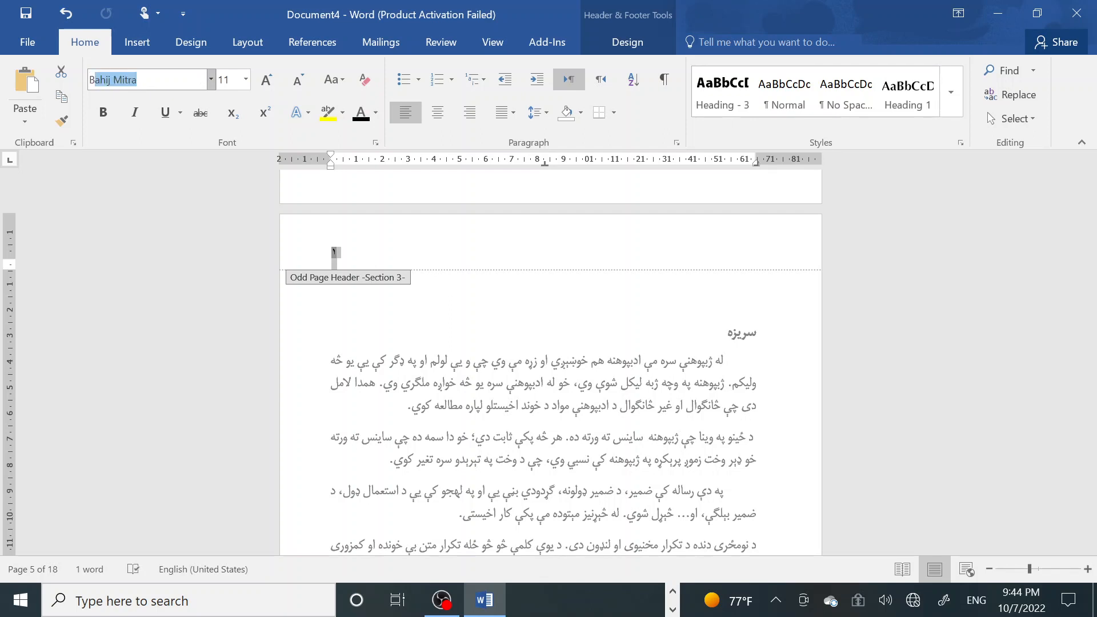
key("Return")
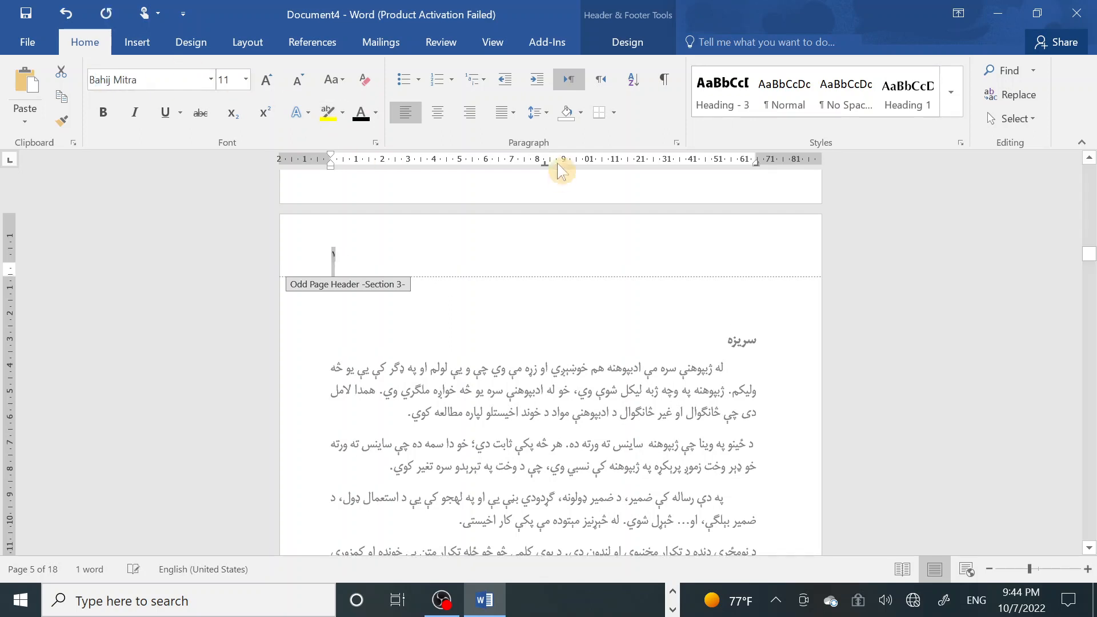
left_click(546, 114)
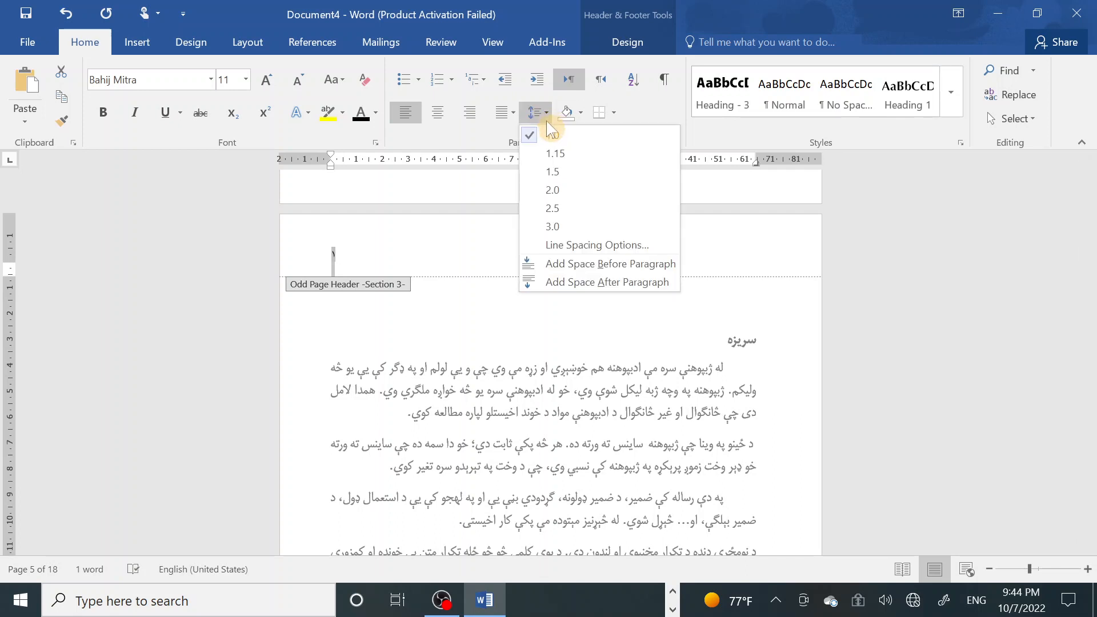
left_click(246, 79)
left_click(269, 82)
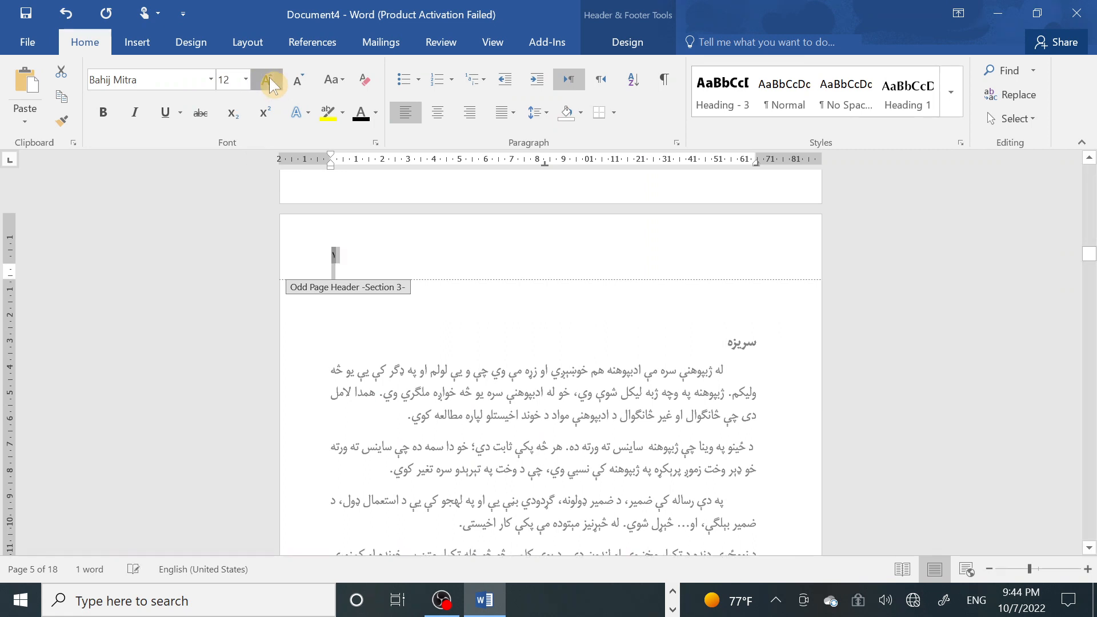
left_click(268, 83)
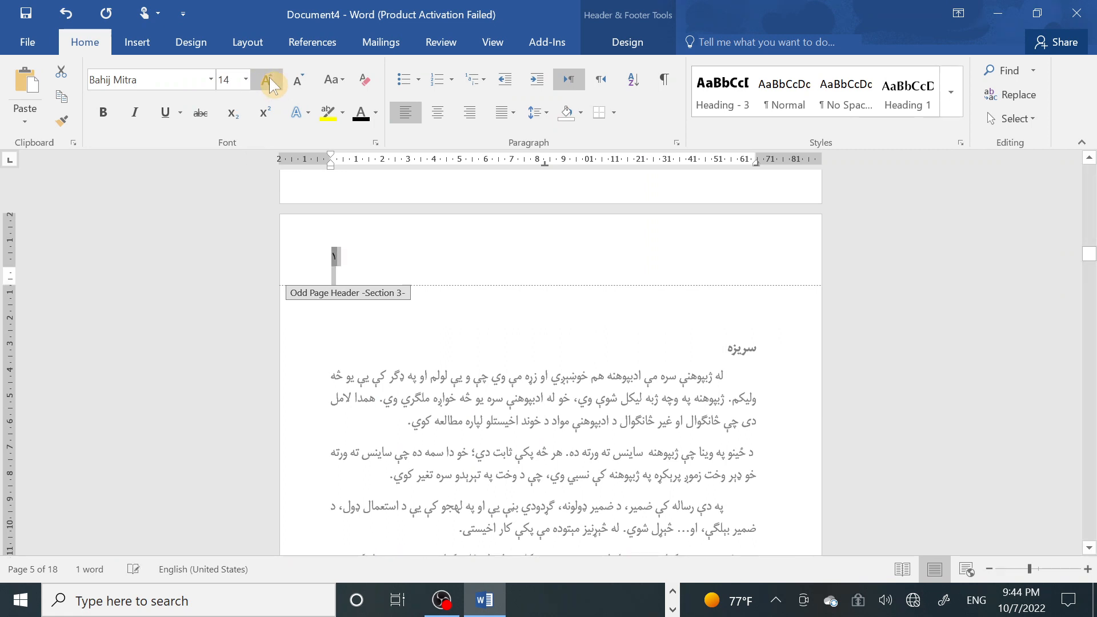
Delete the empty line below the page number in the odd page header and return to the body text.
left_click(341, 268)
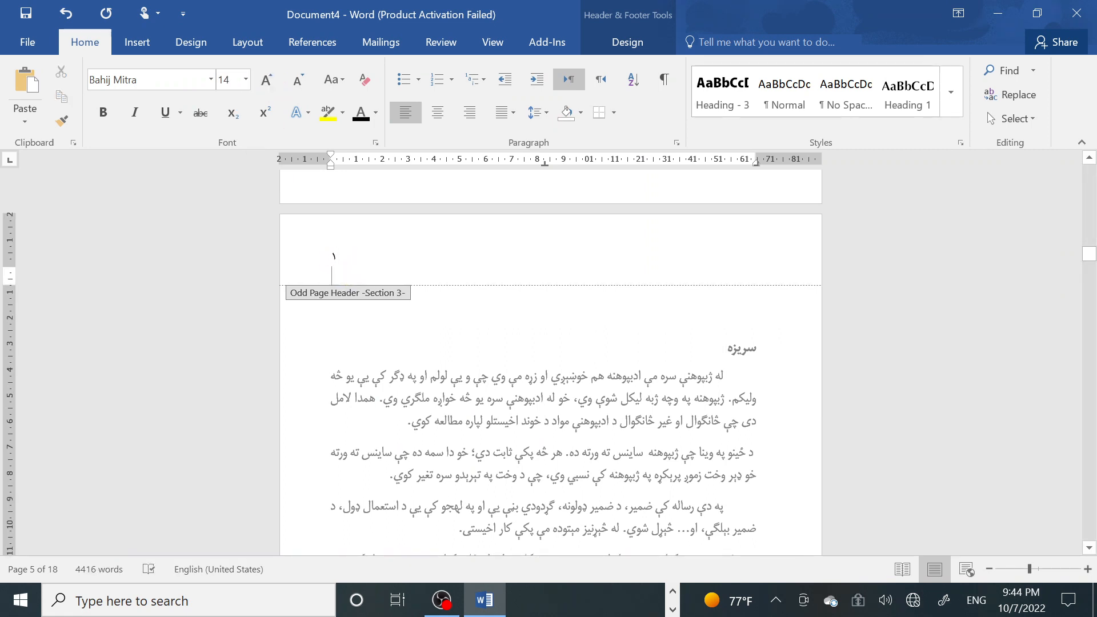
key("BackSpace")
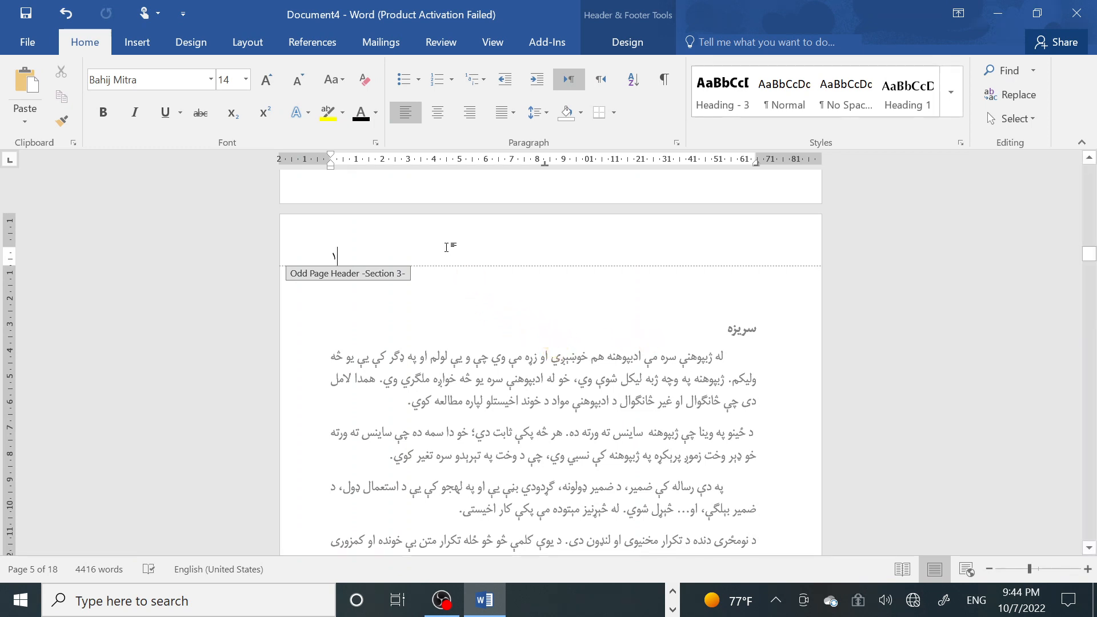
double_click(457, 330)
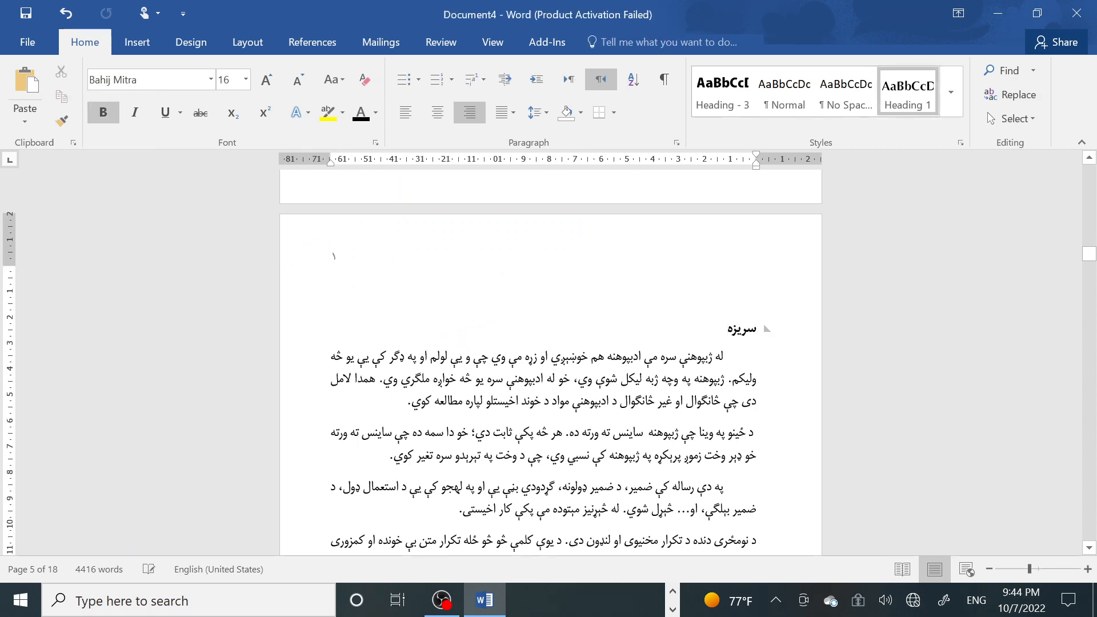
Open the section 3 even page header for editing and unlink it from the previous section.
scroll(559, 293, "down", 12)
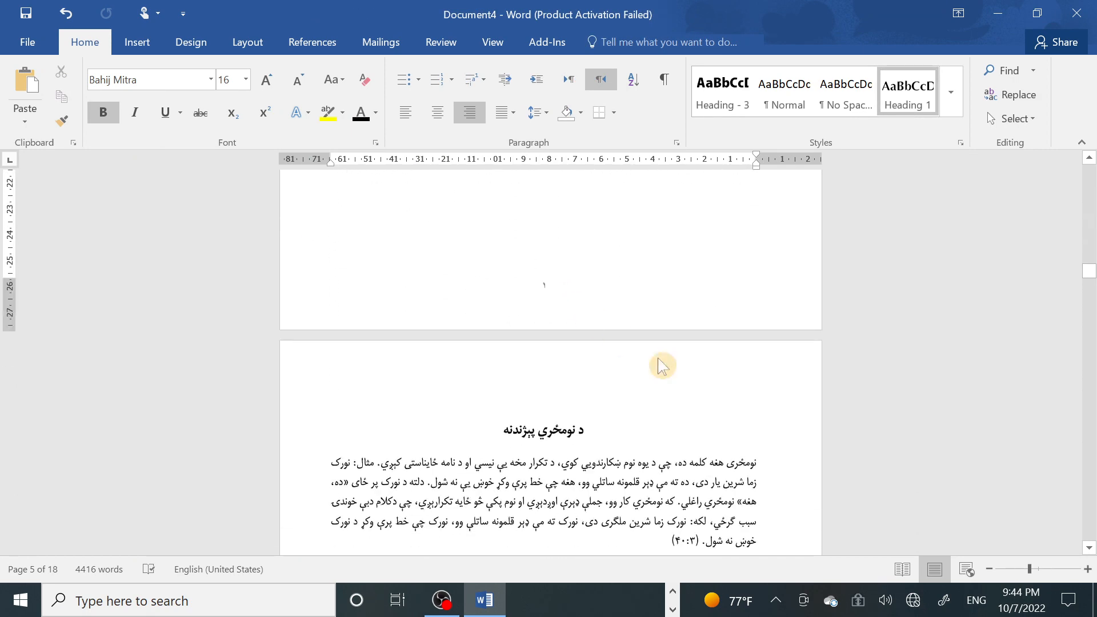
left_click(648, 366)
left_click(756, 403)
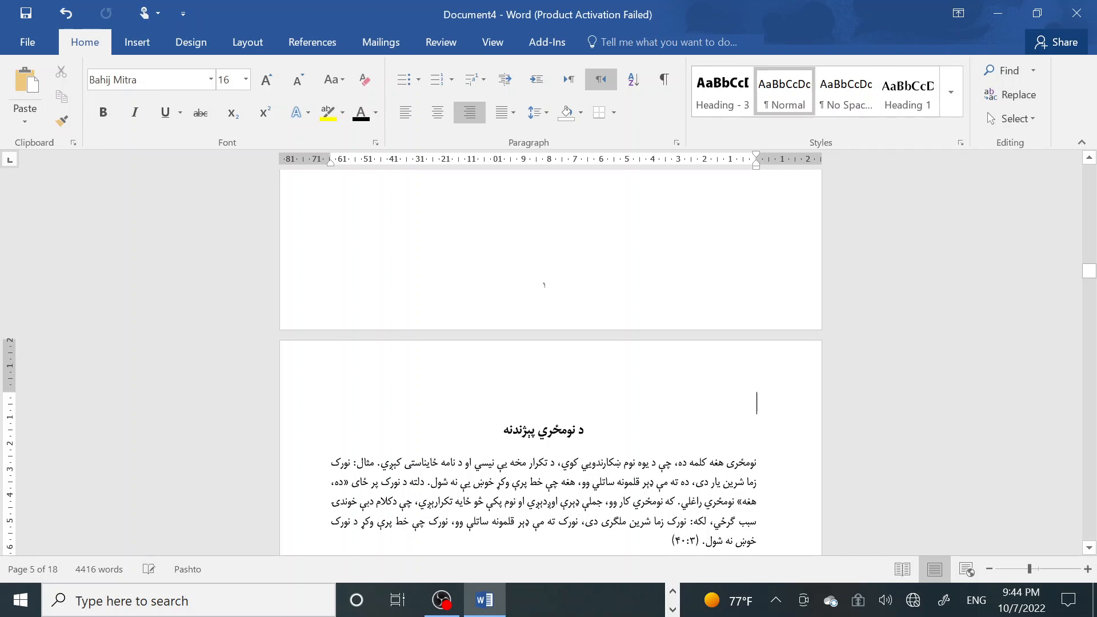
double_click(773, 370)
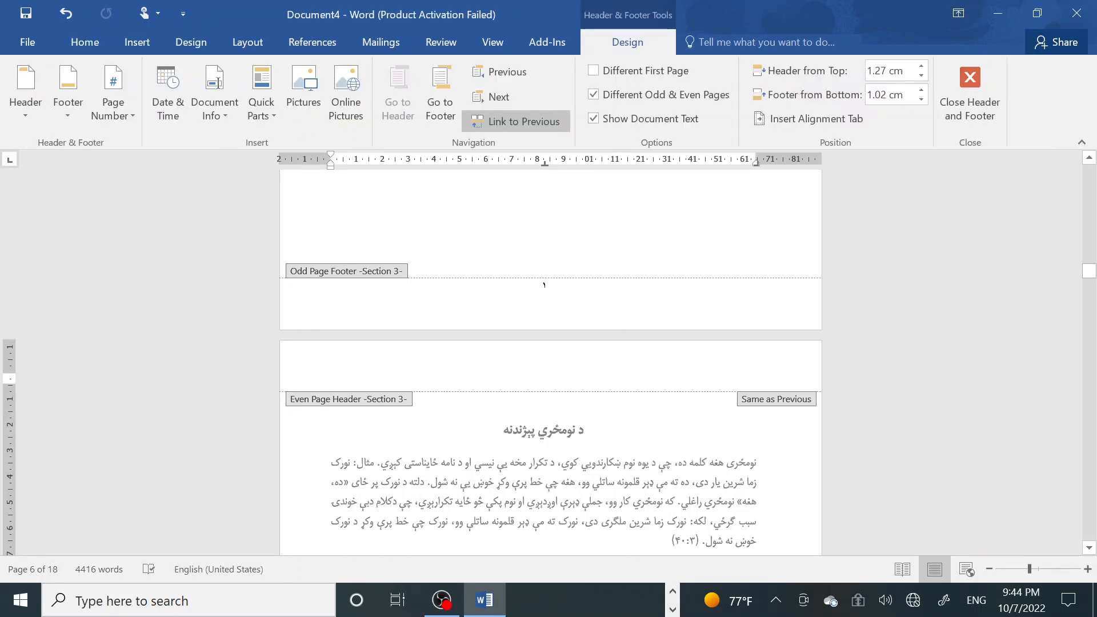
scroll(735, 365, "up", 3)
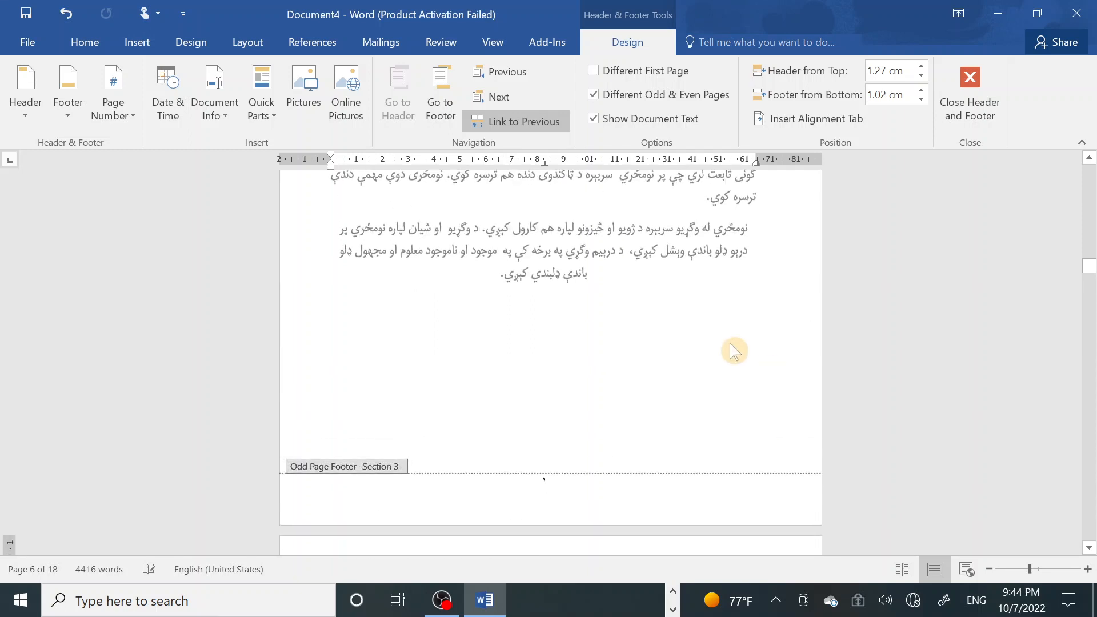
left_click(507, 125)
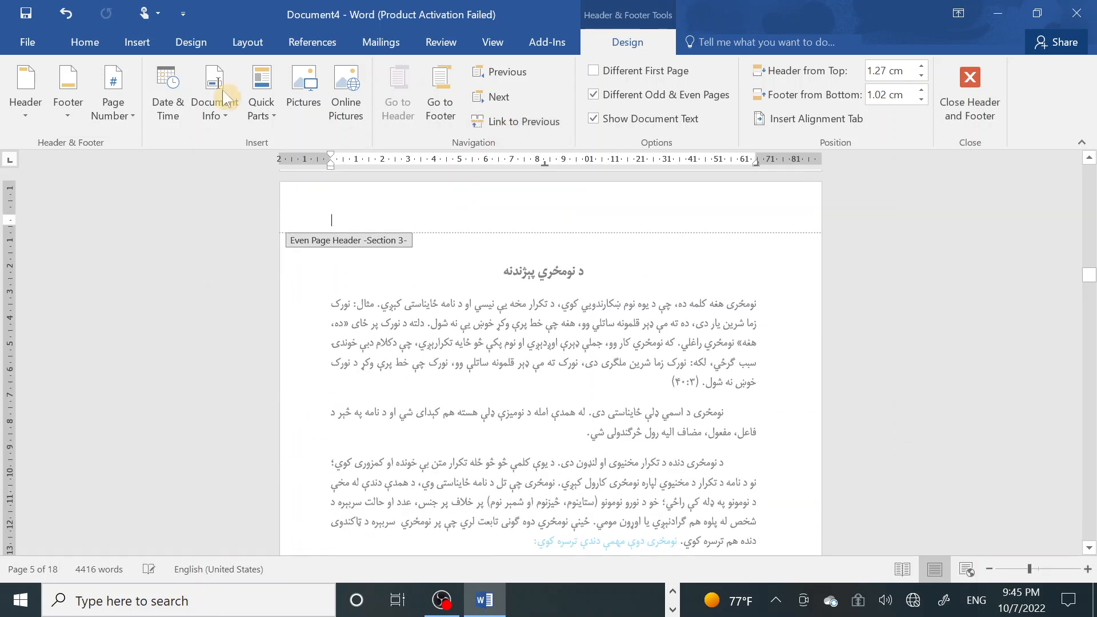
Insert a Plain Number 3 page number at the top of the page in the even page header, and return to the body text.
left_click(136, 120)
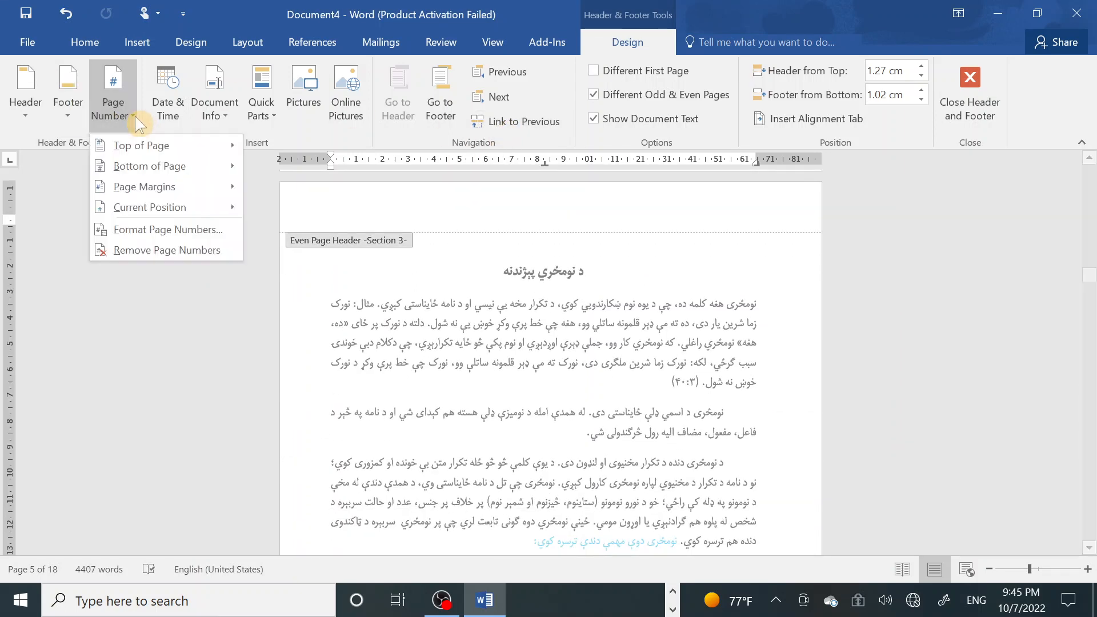
mouse_move(167, 148)
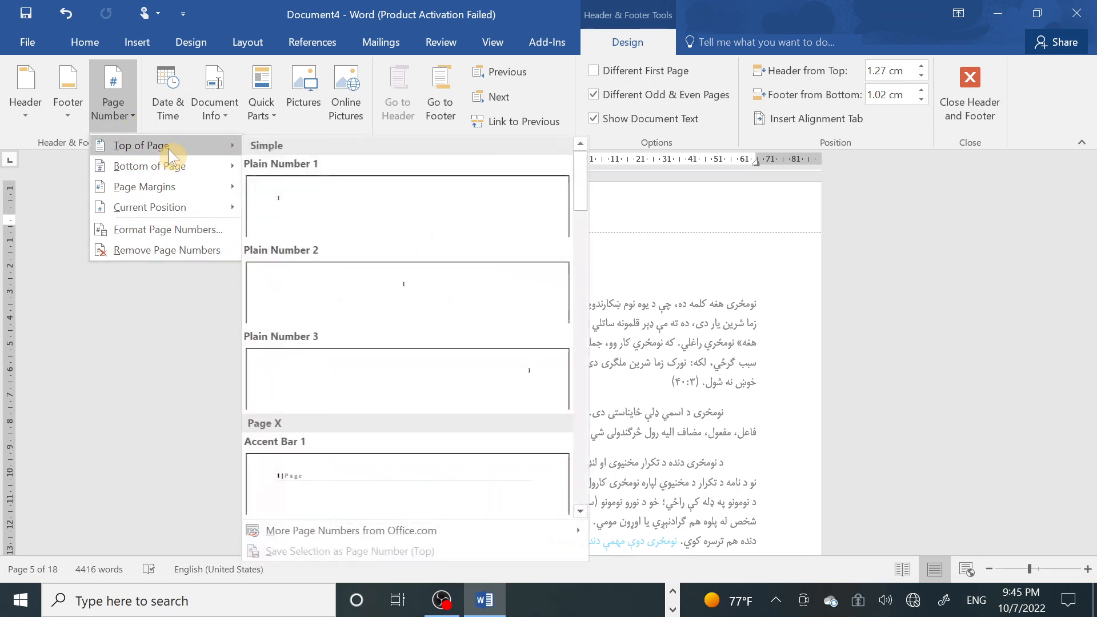
left_click(546, 380)
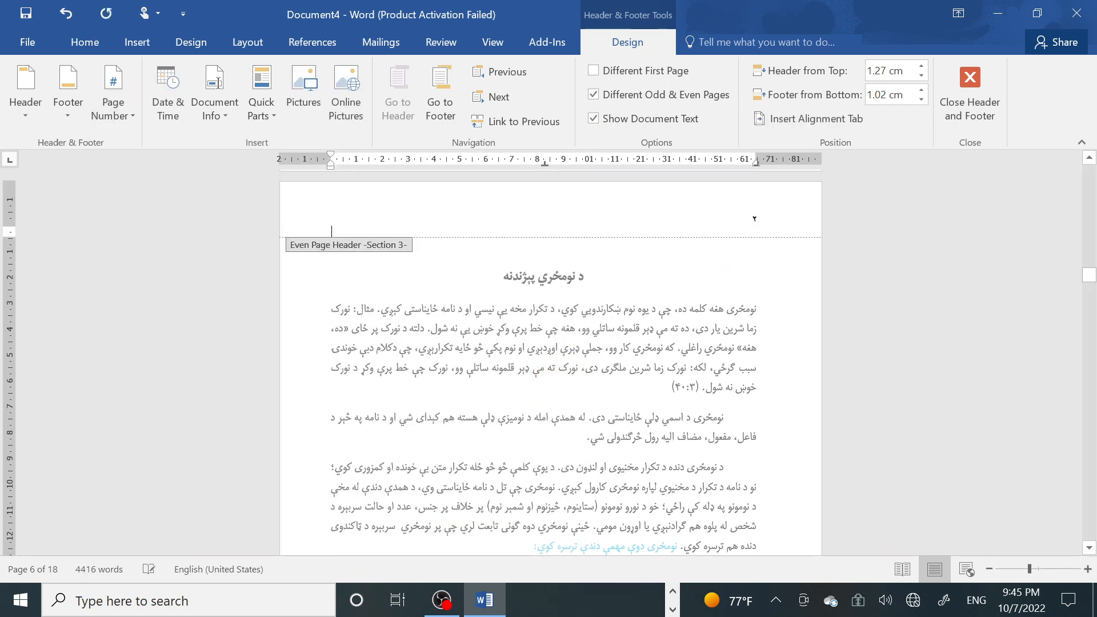
double_click(710, 313)
Examine the header page numbers on the odd and even pages of section 3.
scroll(710, 313, "down", 10)
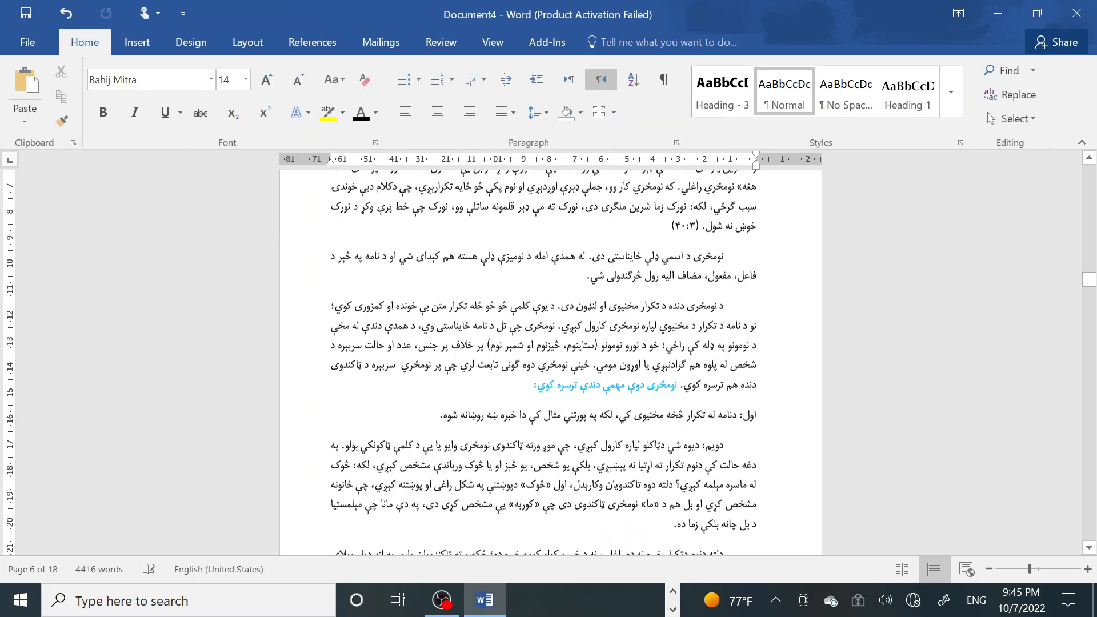
scroll(550, 360, "down", 12)
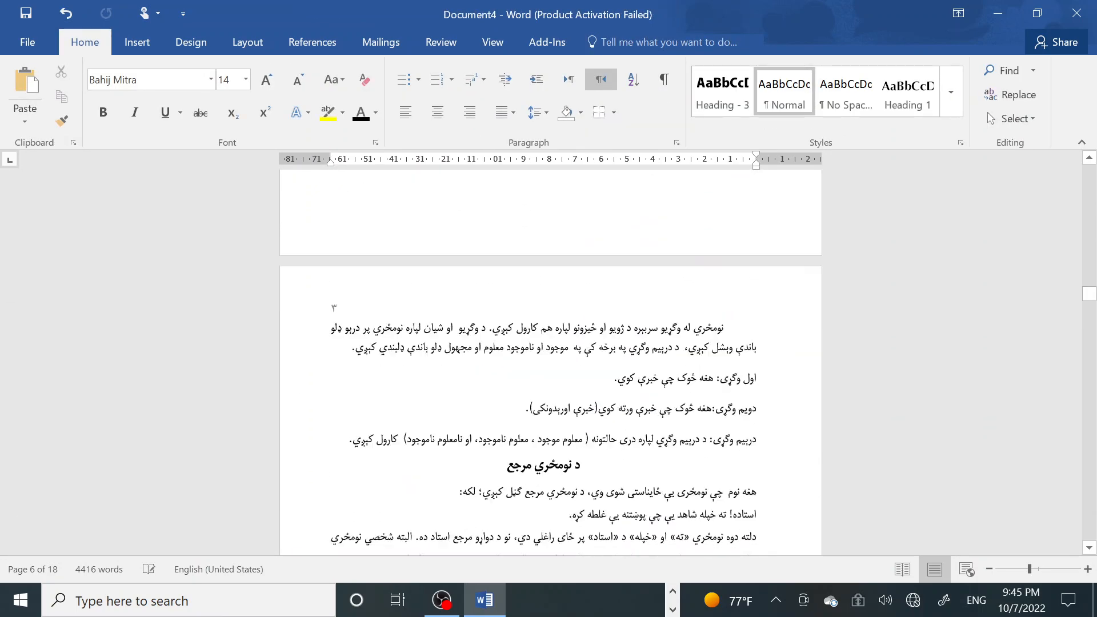
scroll(756, 418, "down", 6)
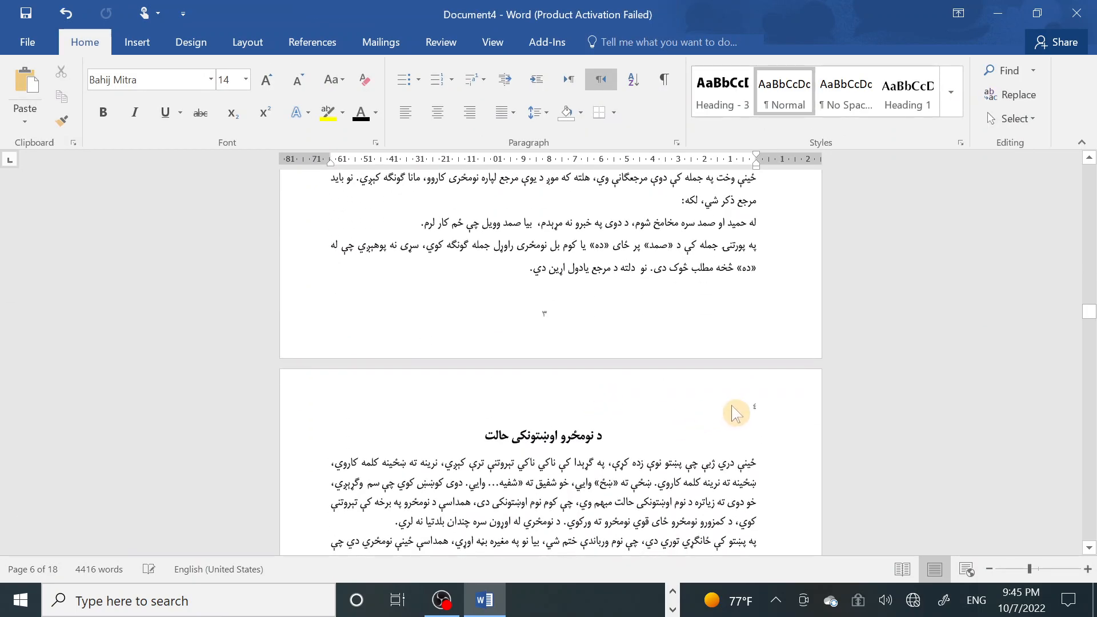
scroll(710, 397, "up", 10)
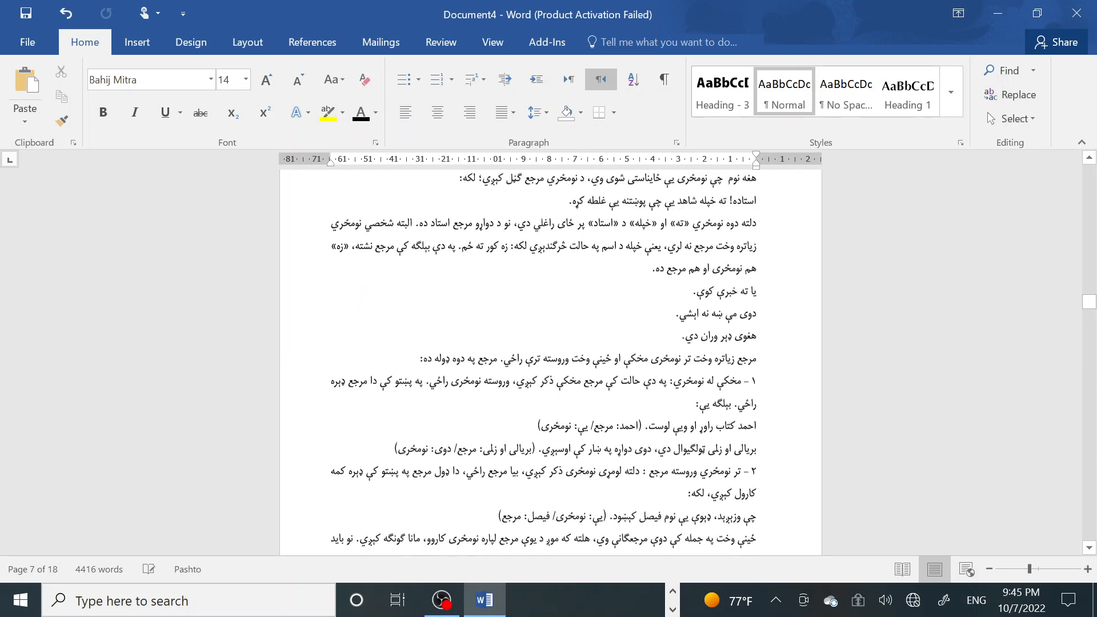
scroll(550, 360, "up", 15)
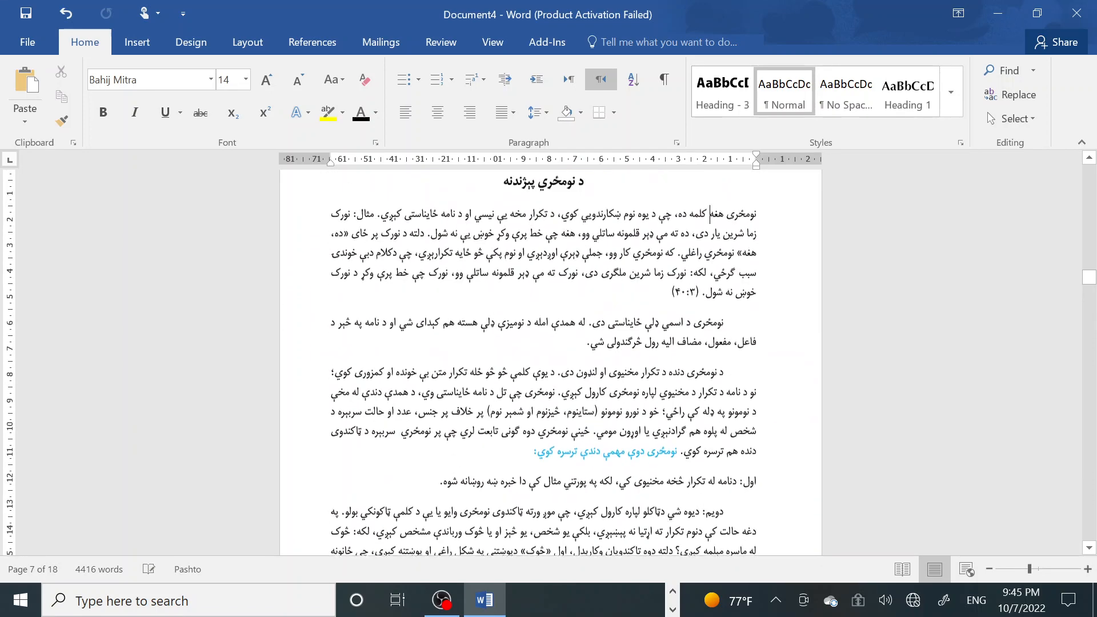
scroll(709, 374, "up", 1)
scroll(703, 354, "up", 15)
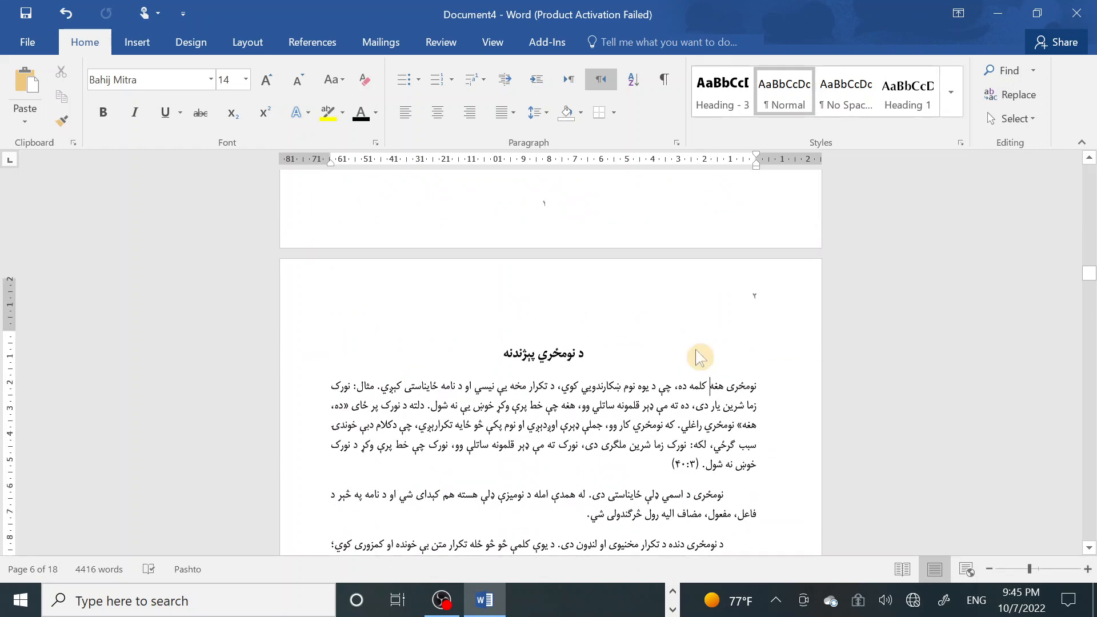
scroll(550, 360, "up", 3)
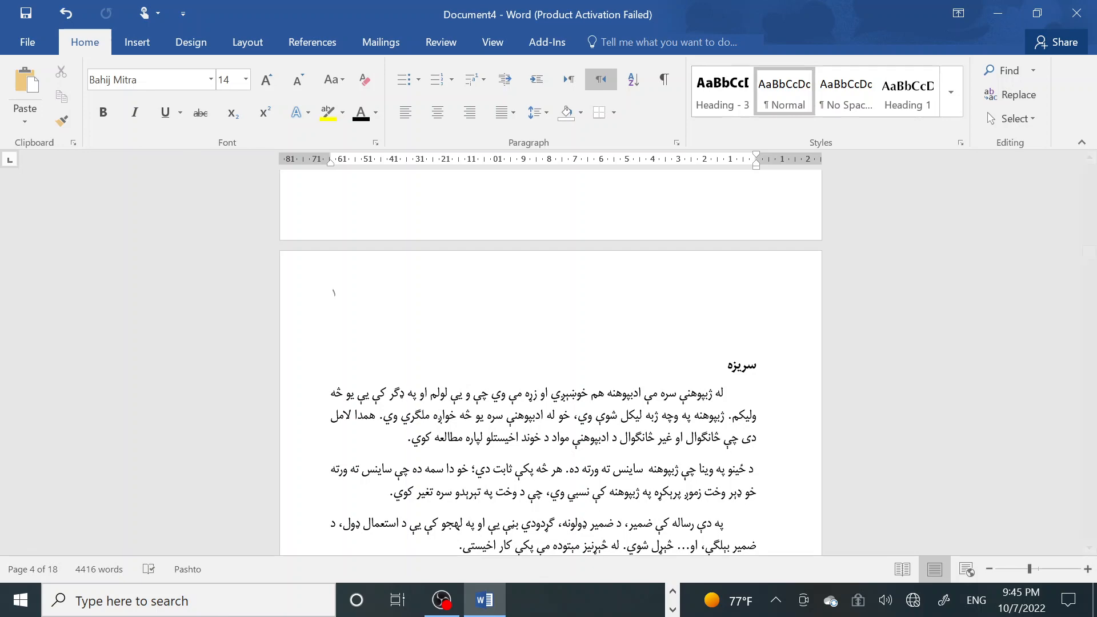
scroll(718, 295, "down", 10)
scroll(718, 295, "up", 10)
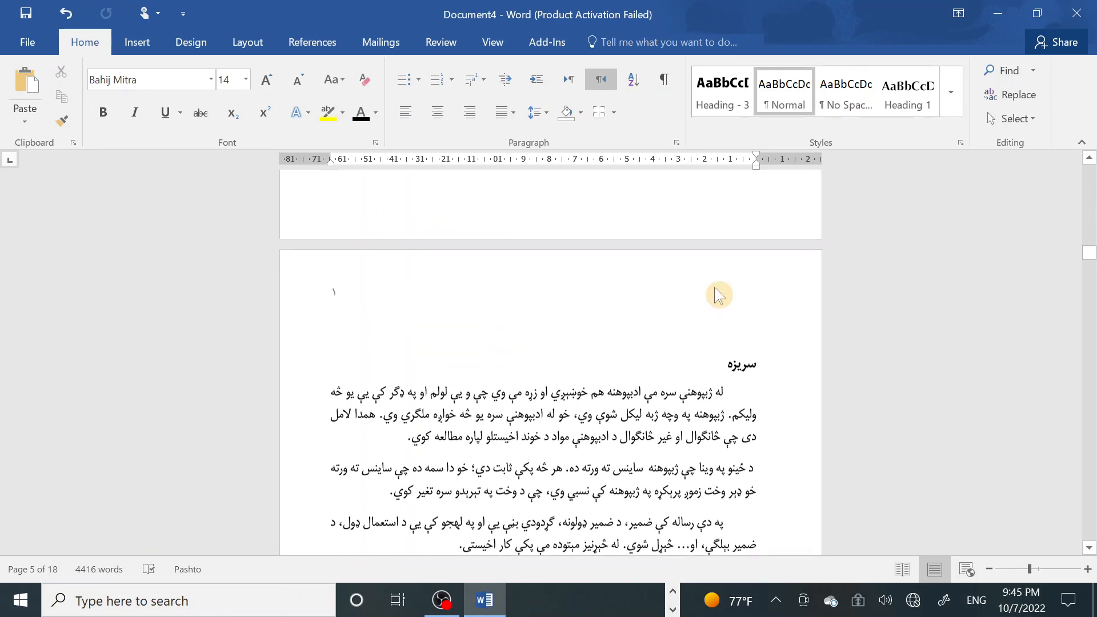
Open the header on the first page of section 3 and turn on a different first page.
double_click(531, 284)
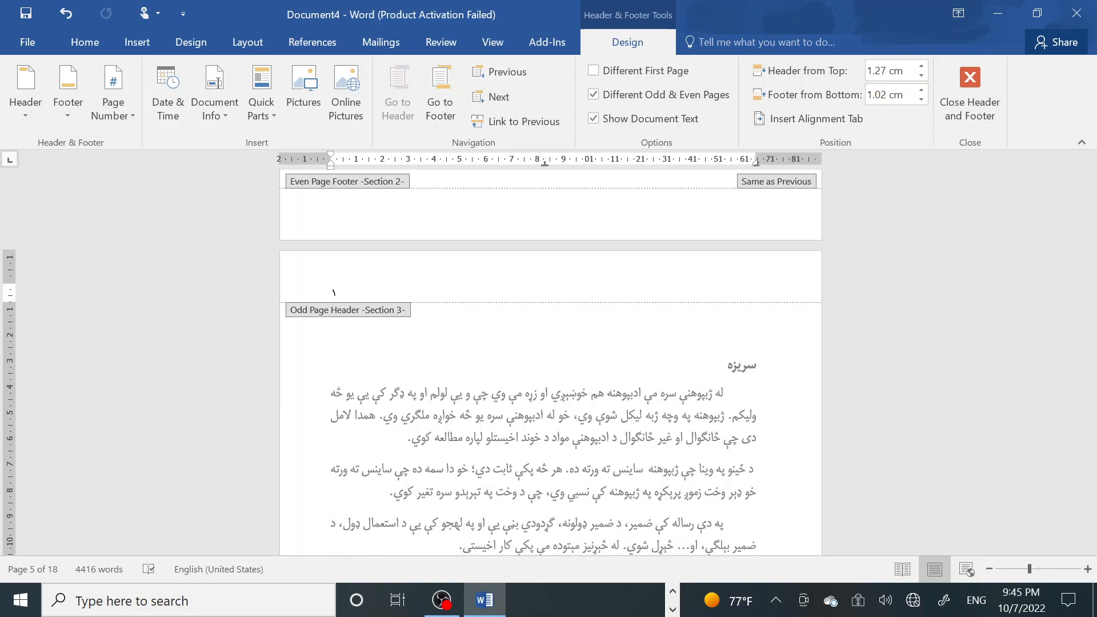
left_click(594, 70)
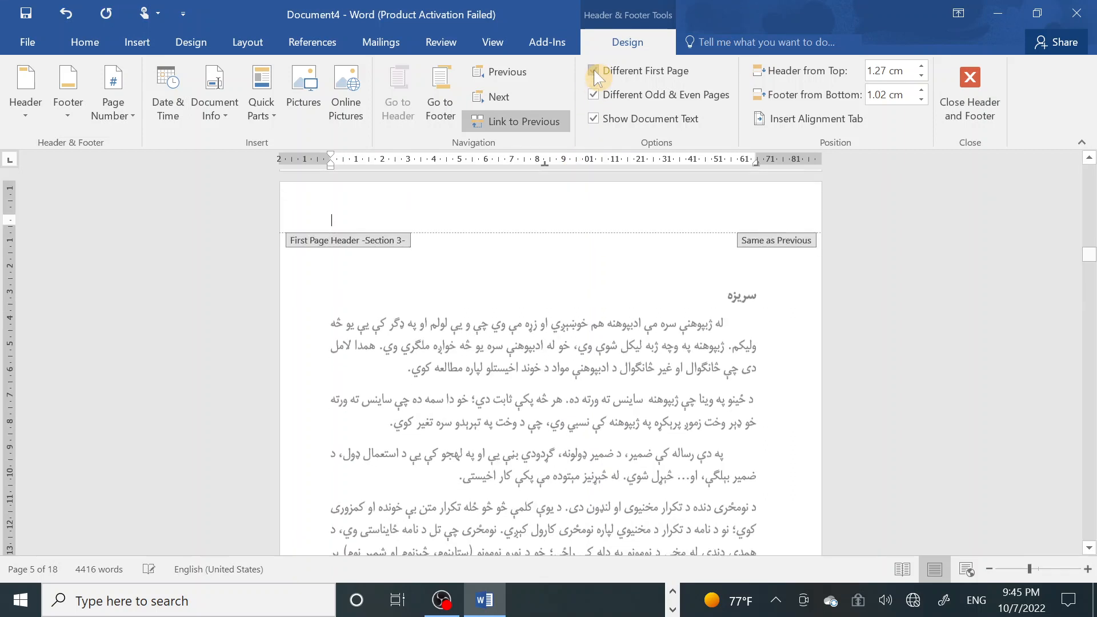
Return to the body text and insert blank lines above the heading سريزه on the first page of section 3.
double_click(675, 293)
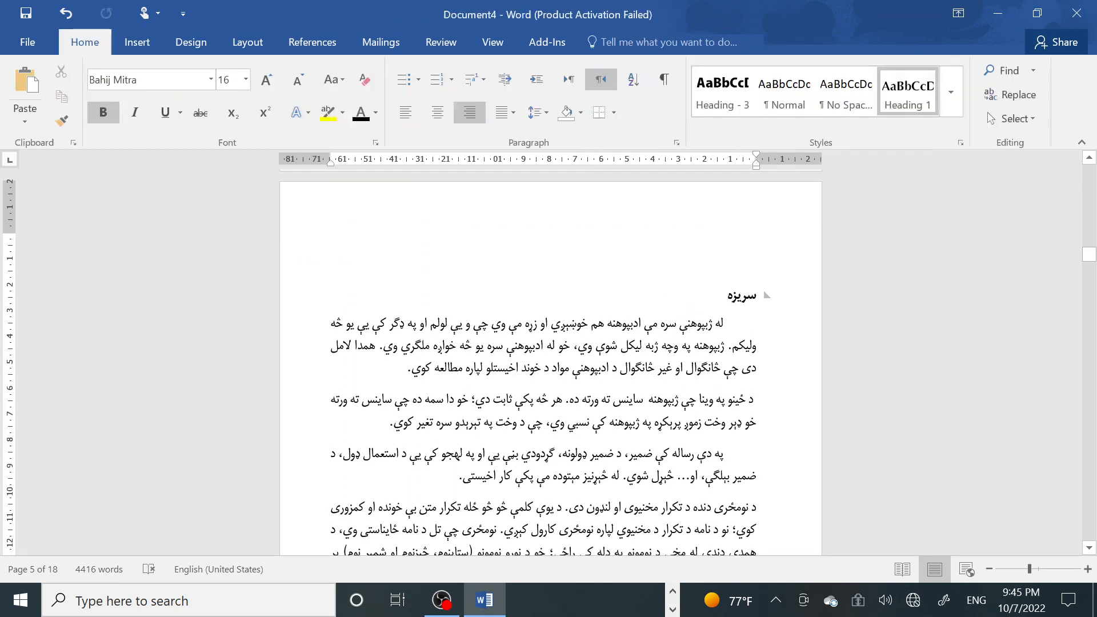
left_click(543, 240)
key("Return")
key("Return")
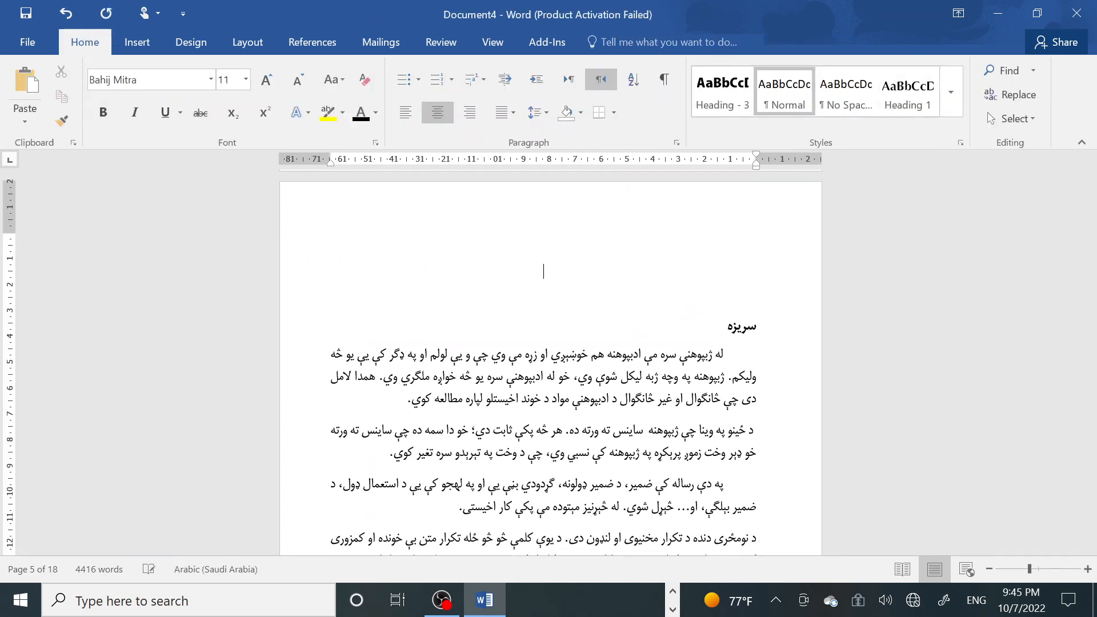
key("Down")
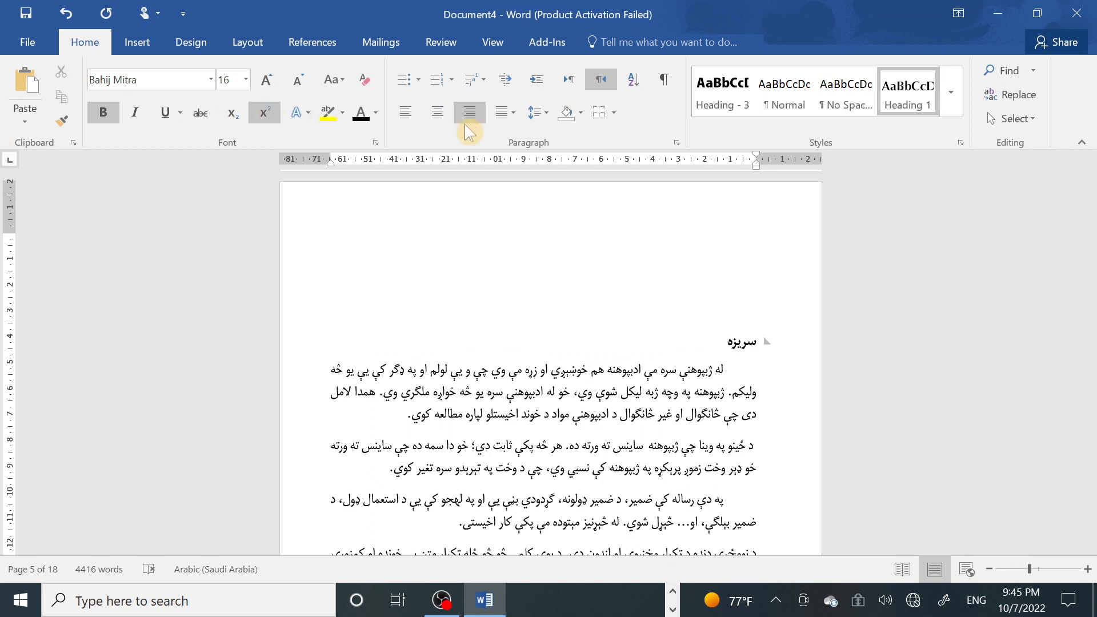
Center the سريزه heading and enlarge its font to 36 pt.
left_click(444, 115)
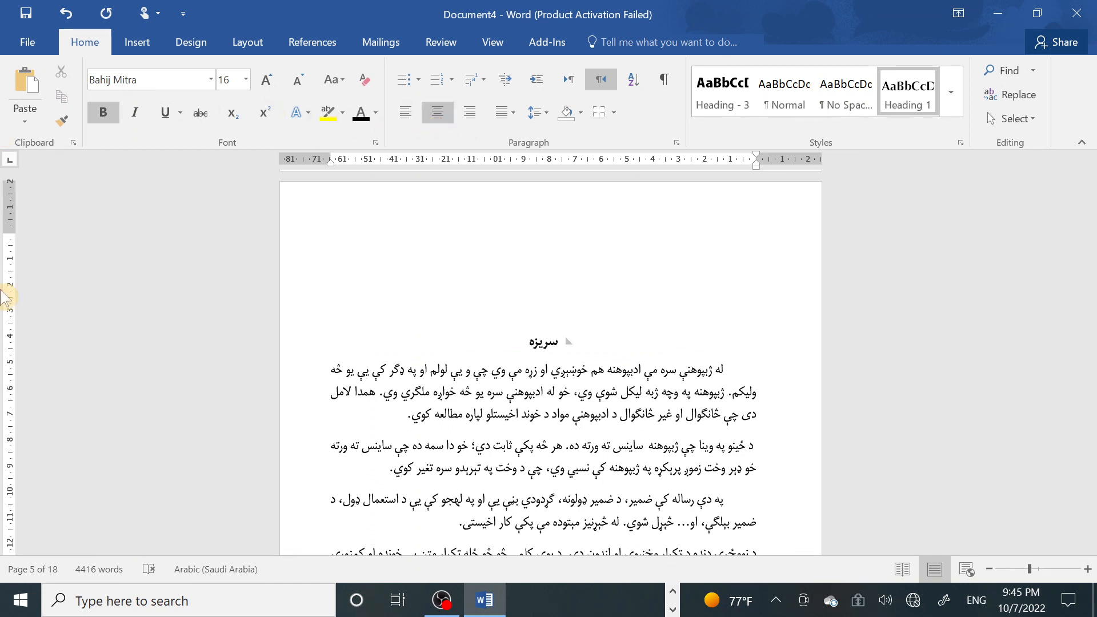
key("shift+Home")
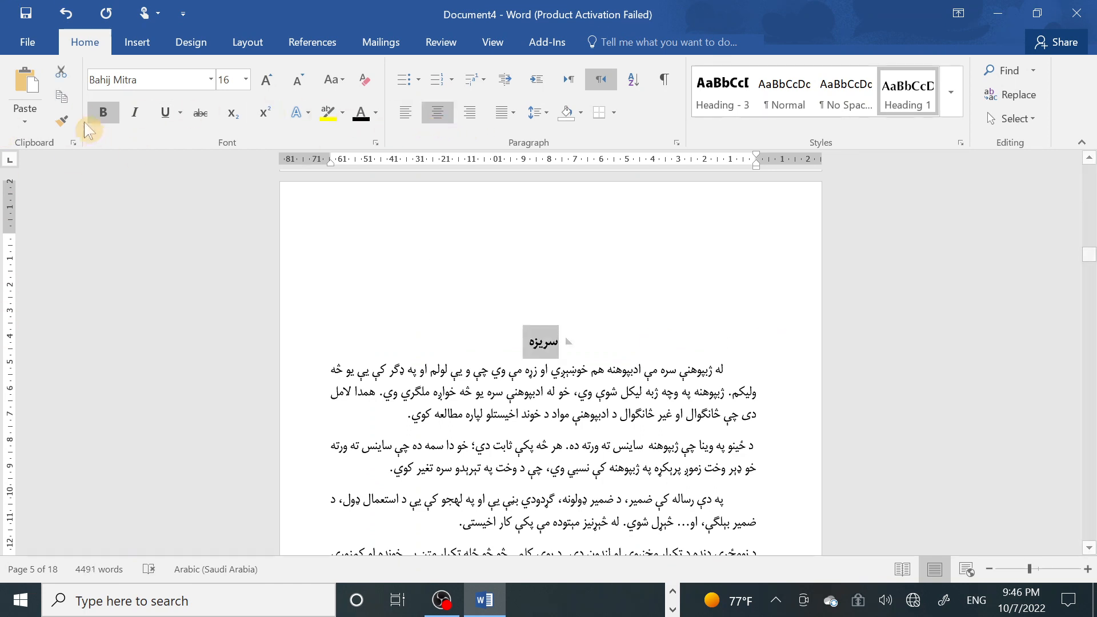
left_click(266, 79)
left_click(266, 79)
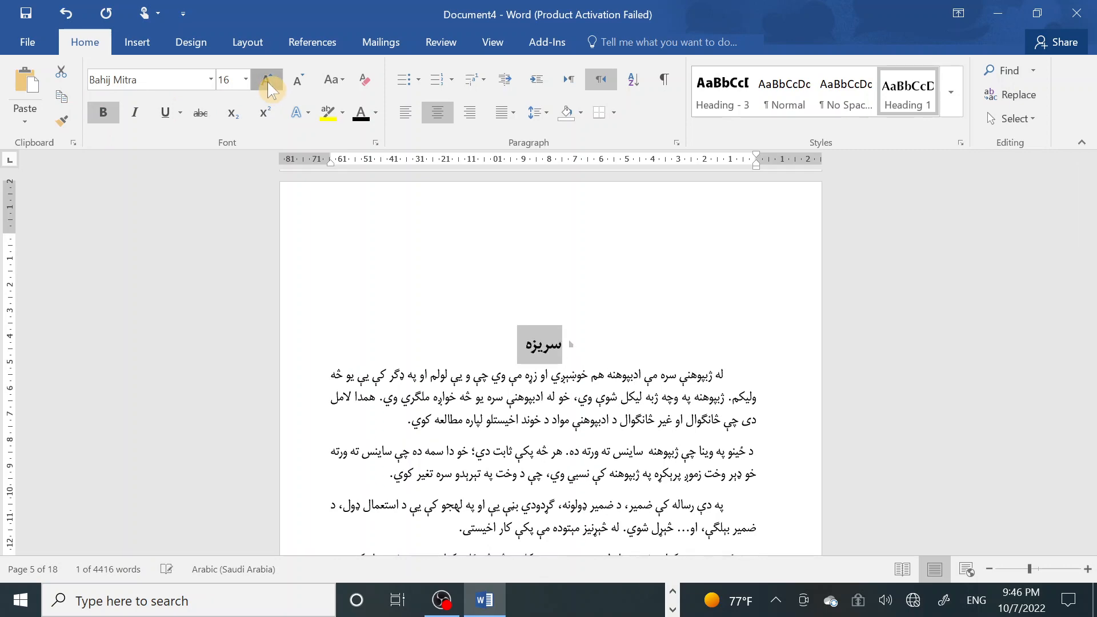
left_click(266, 79)
left_click(586, 355)
Insert blank lines above the heading د نومځري پېژندنه until it moves onto the following page.
scroll(772, 441, "down", 10)
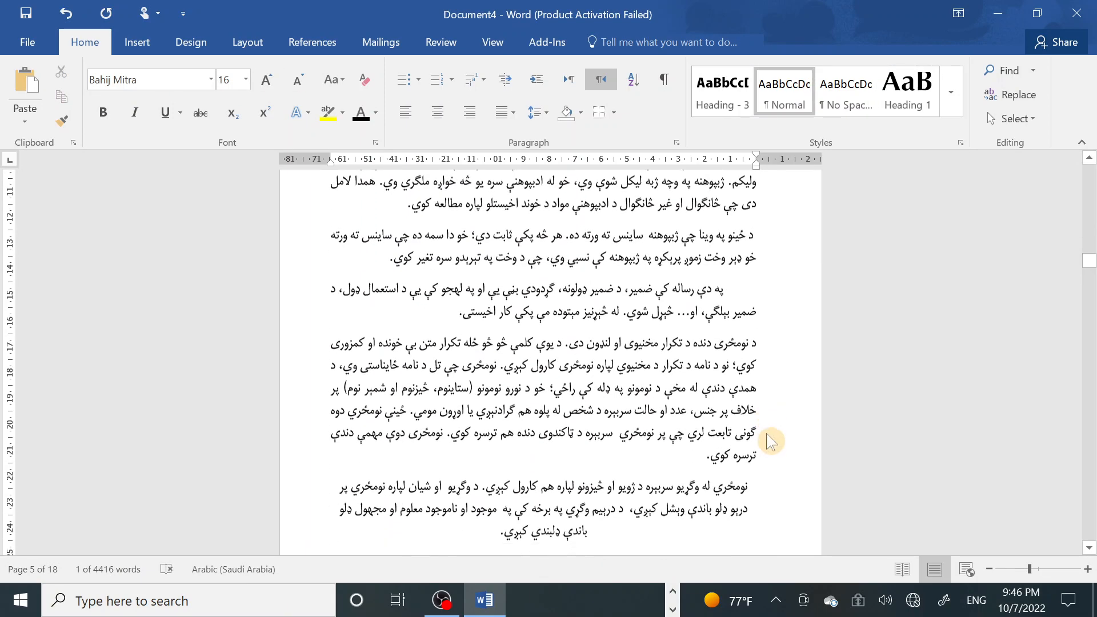
scroll(771, 442, "down", 5)
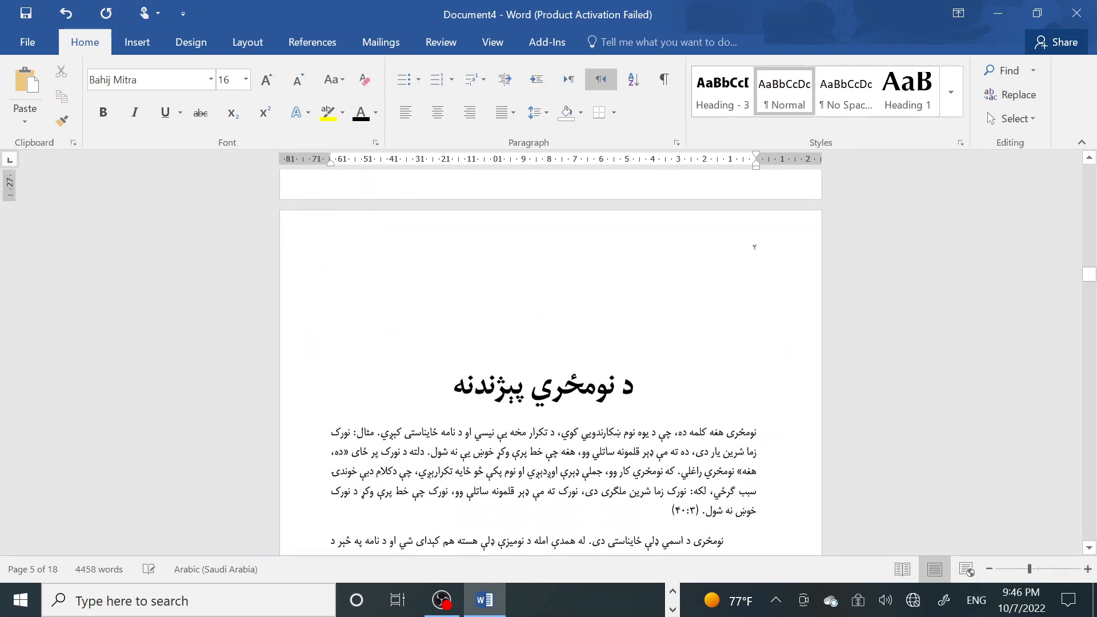
scroll(550, 365, "up", 5)
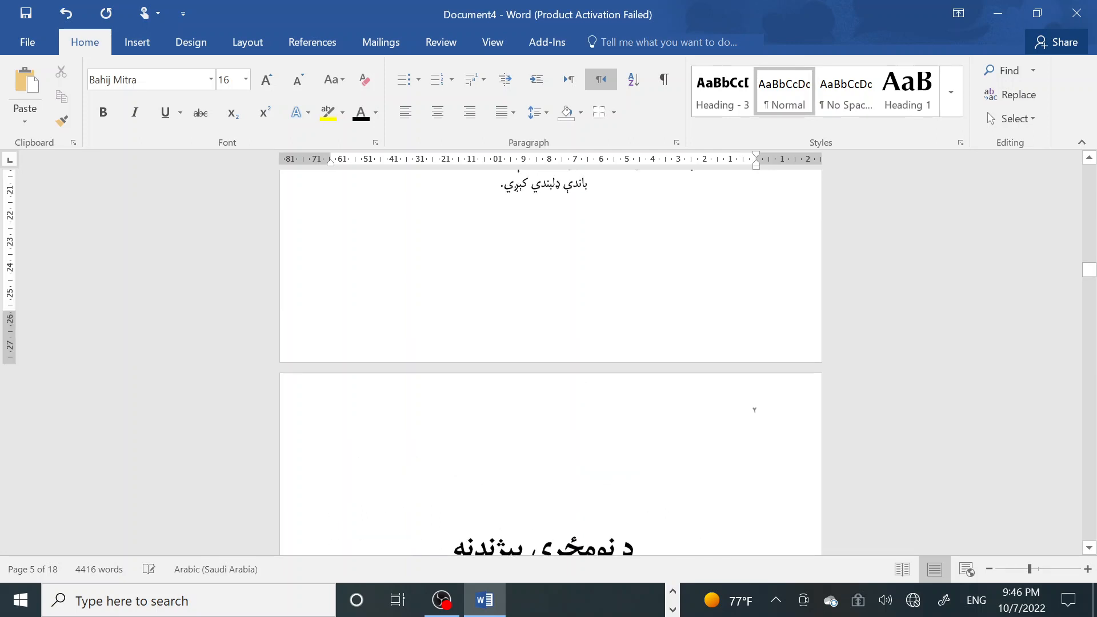
left_click(674, 489)
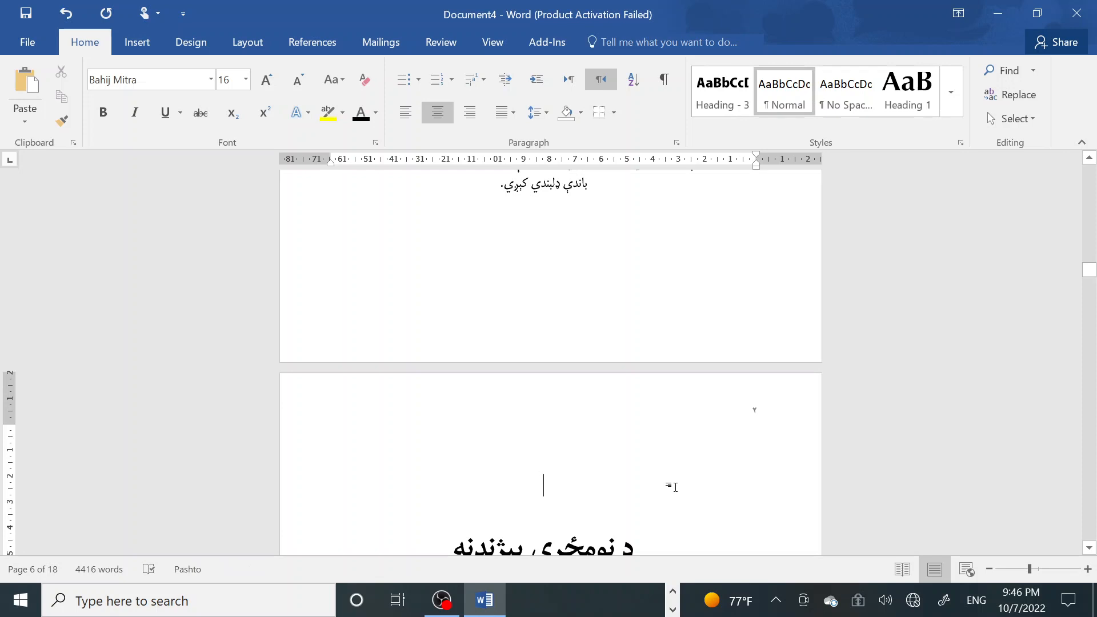
key("Return")
key("Return")
key("Return")
scroll(675, 486, "down", 10)
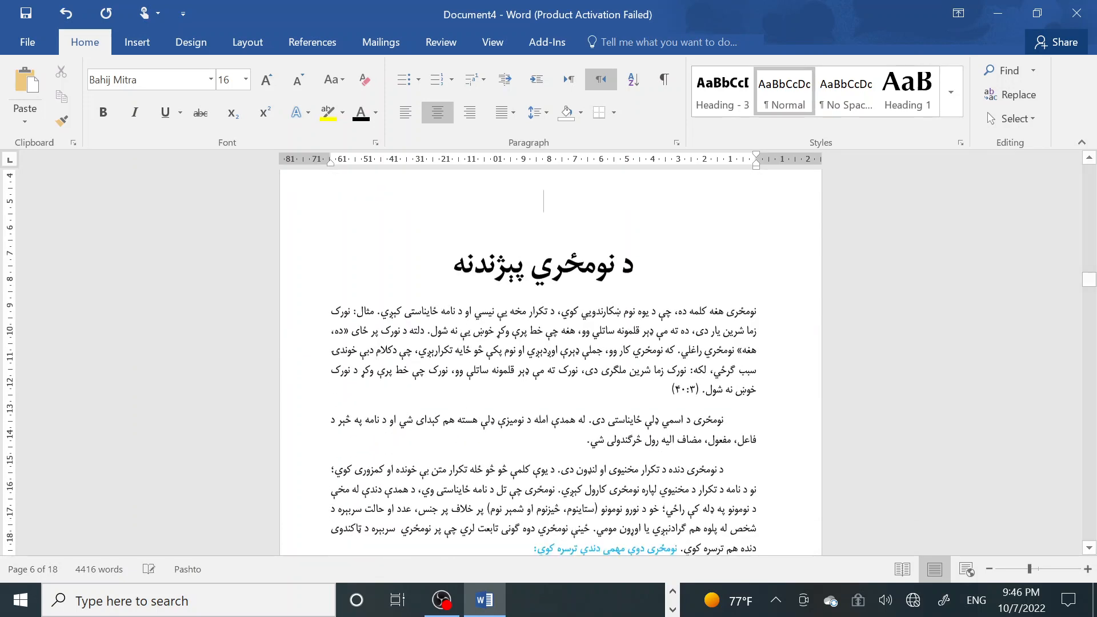
key("Return")
key("Return")
key("Return")
key("Return")
key("Return")
key("Return")
key("Return")
key("Return")
key("Return")
key("Return")
key("Return")
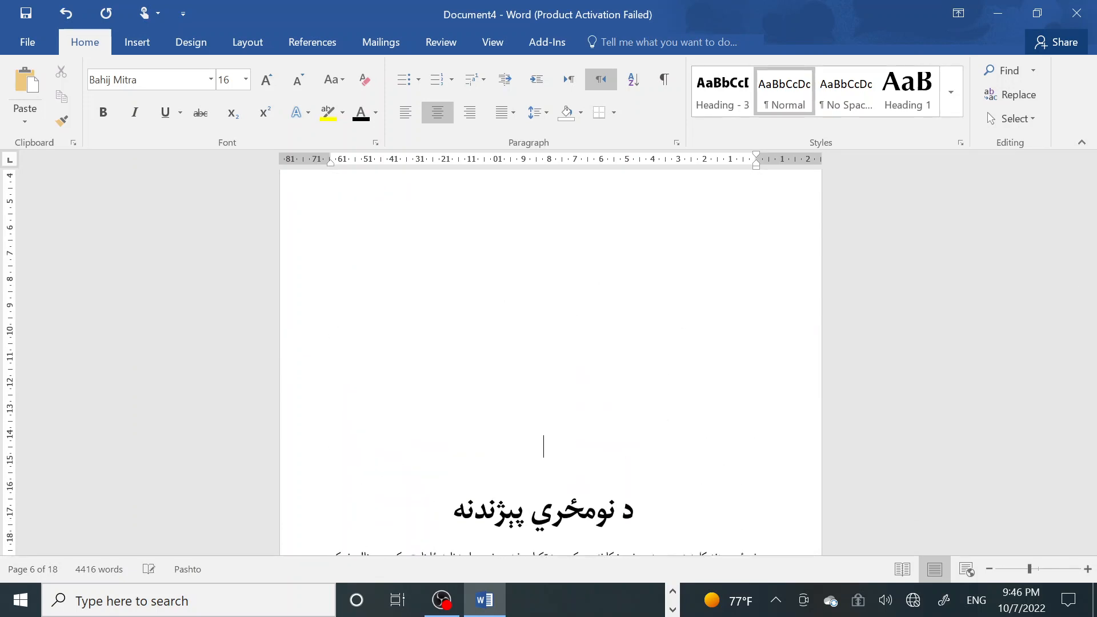
key("Return")
key("Return")
key("Return")
key("Return")
key("Return")
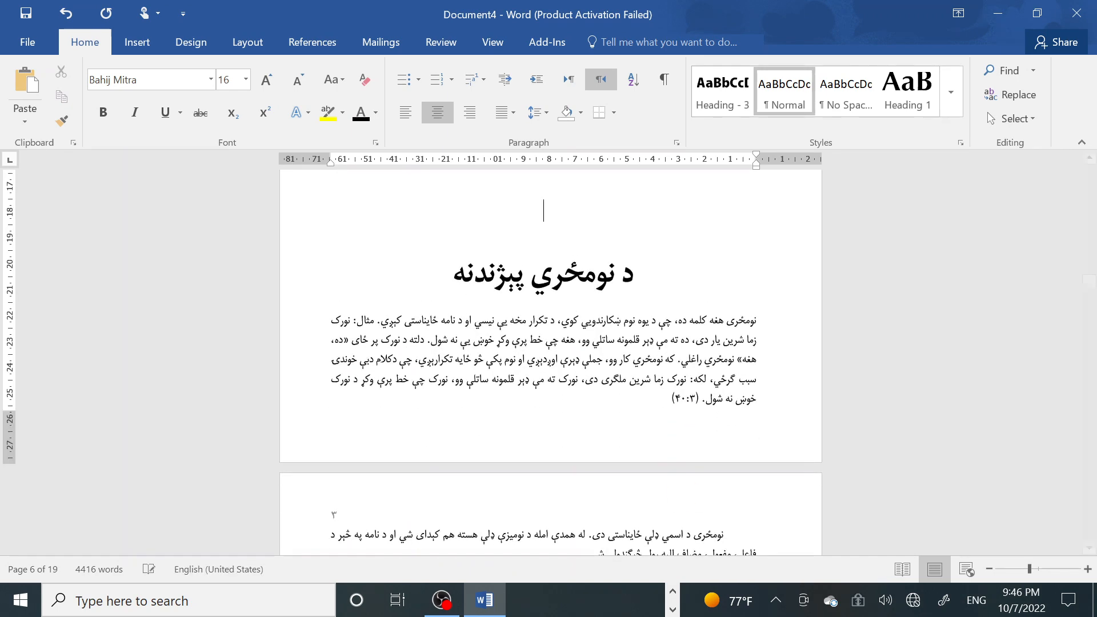
key("Return")
key("Return")
key("Return")
key("Return")
key("Return")
key("Return")
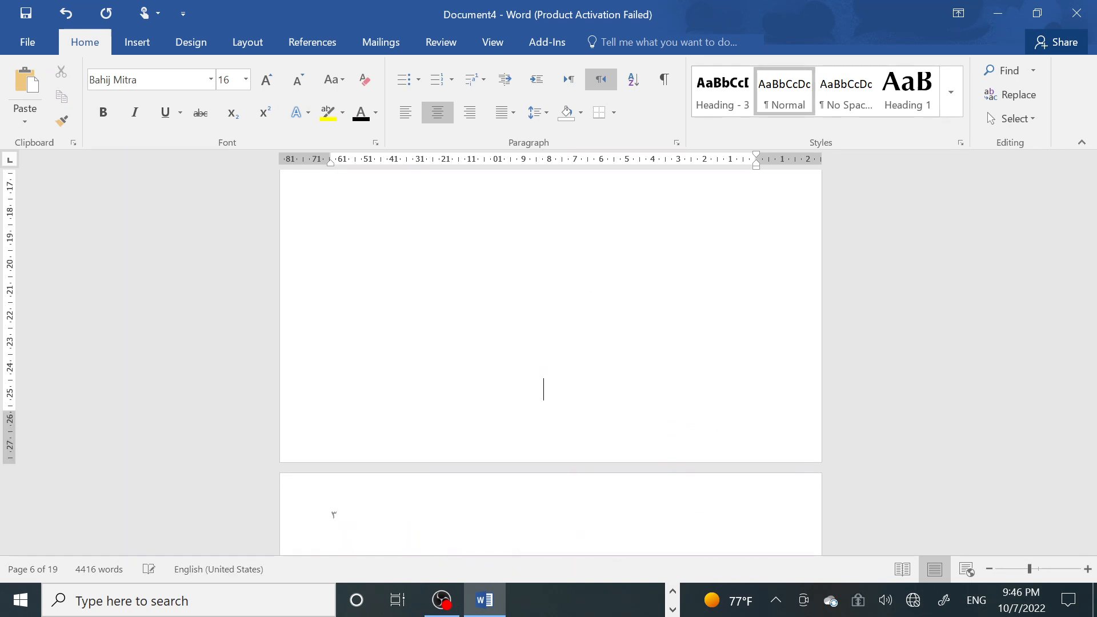
scroll(550, 360, "down", 3)
key("Return")
key("Return")
key("Return")
scroll(550, 360, "down", 1)
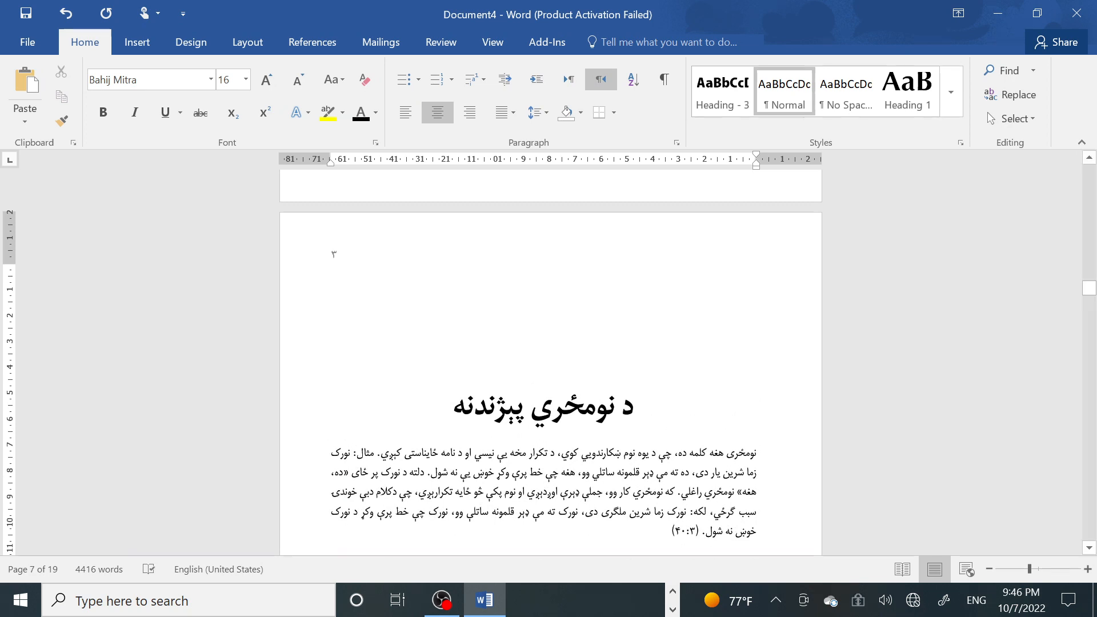
Enter the Pashto chapter title څپرکی on the line above the heading د نومځري پېژندنه.
type("z")
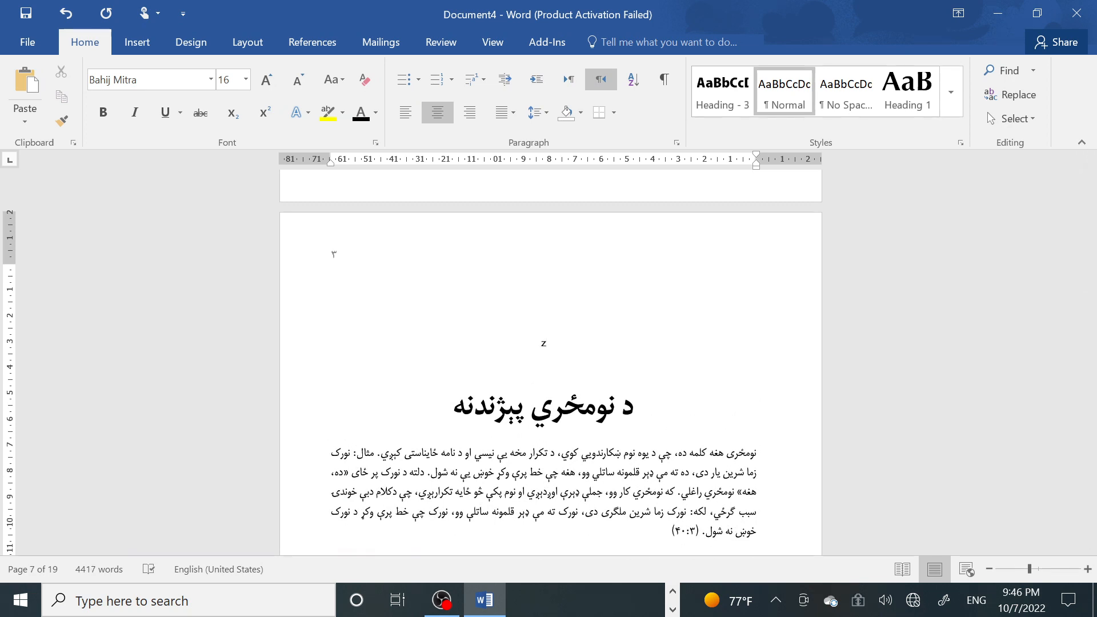
key("alt+shift")
type("ظ")
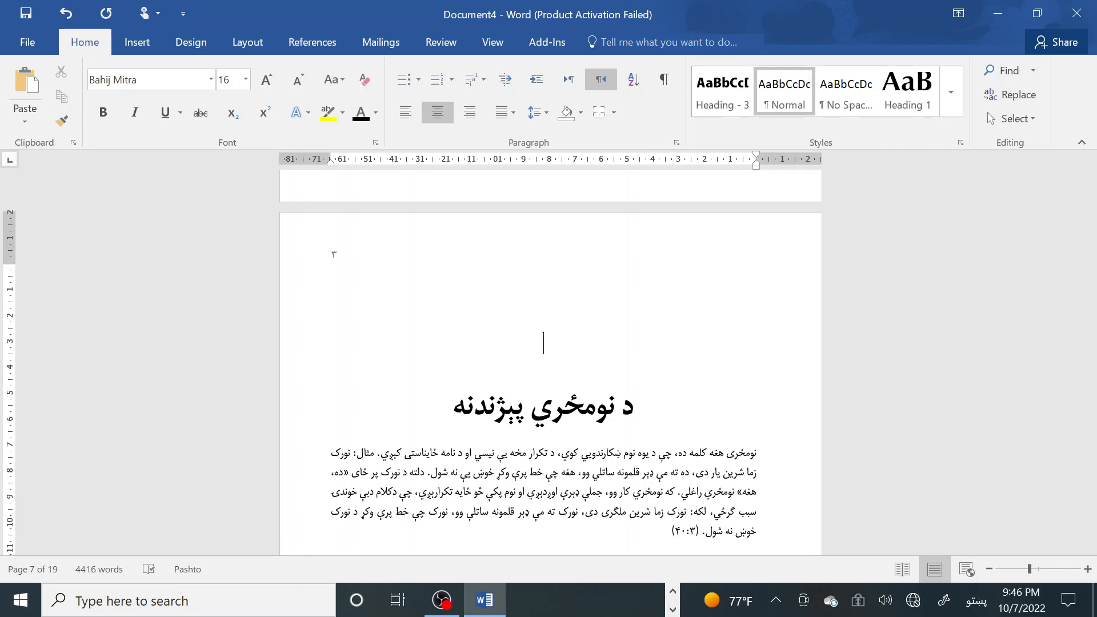
type("خپرکی")
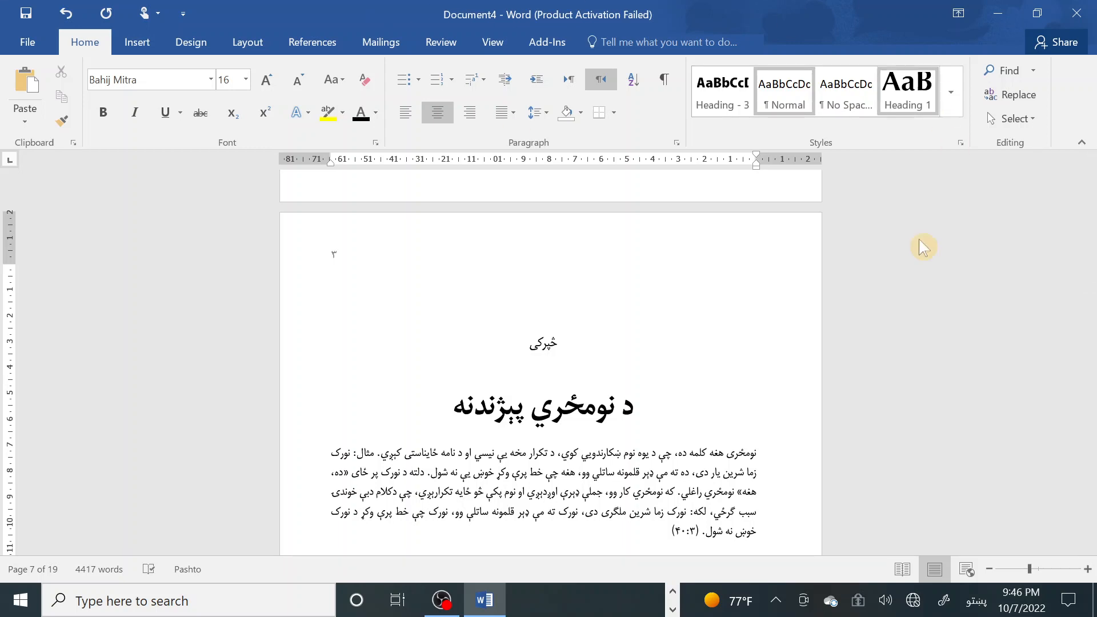
Apply the Heading 1 style to the title څپرکی and remove the blank line beneath it.
left_click(913, 108)
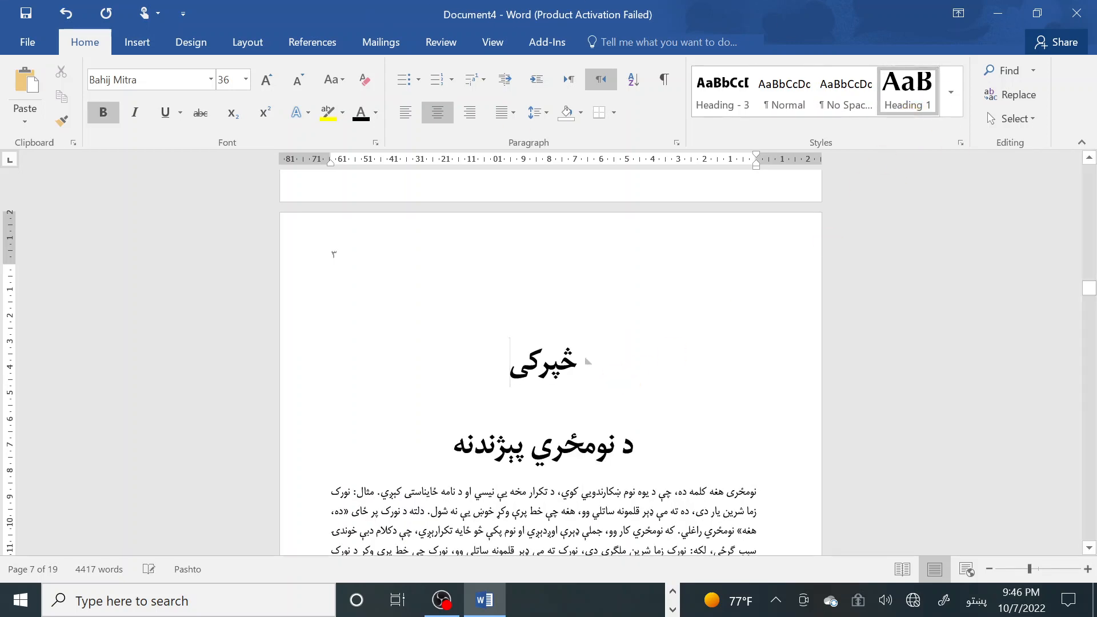
left_click(585, 411)
key("BackSpace")
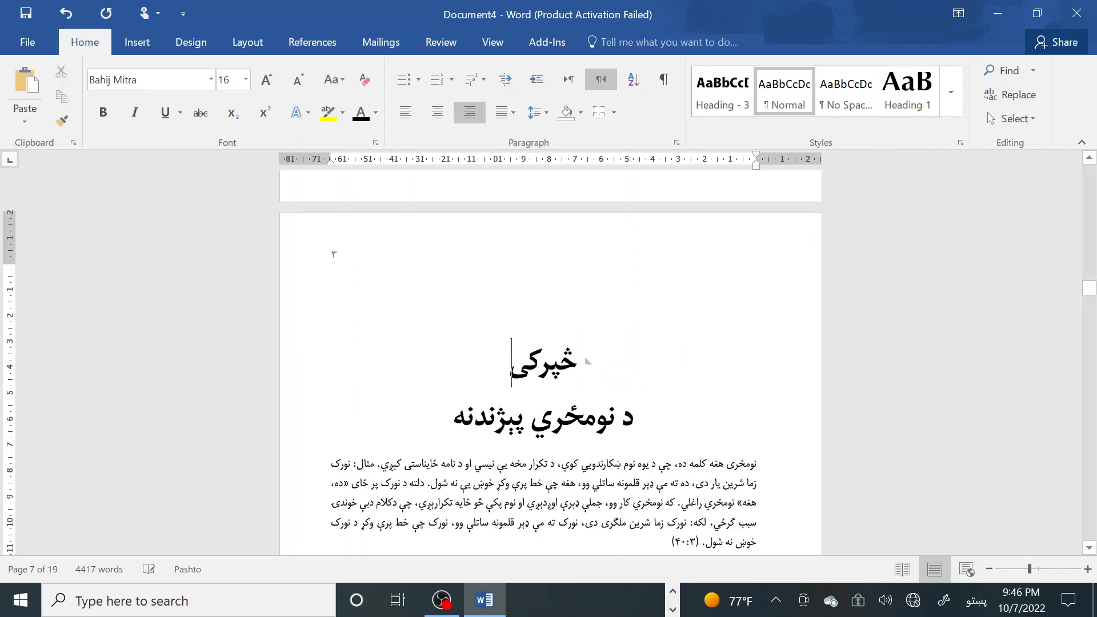
Insert a Next Page section break on the blank page before the chapter title څپرکی.
key("ctrl+Return")
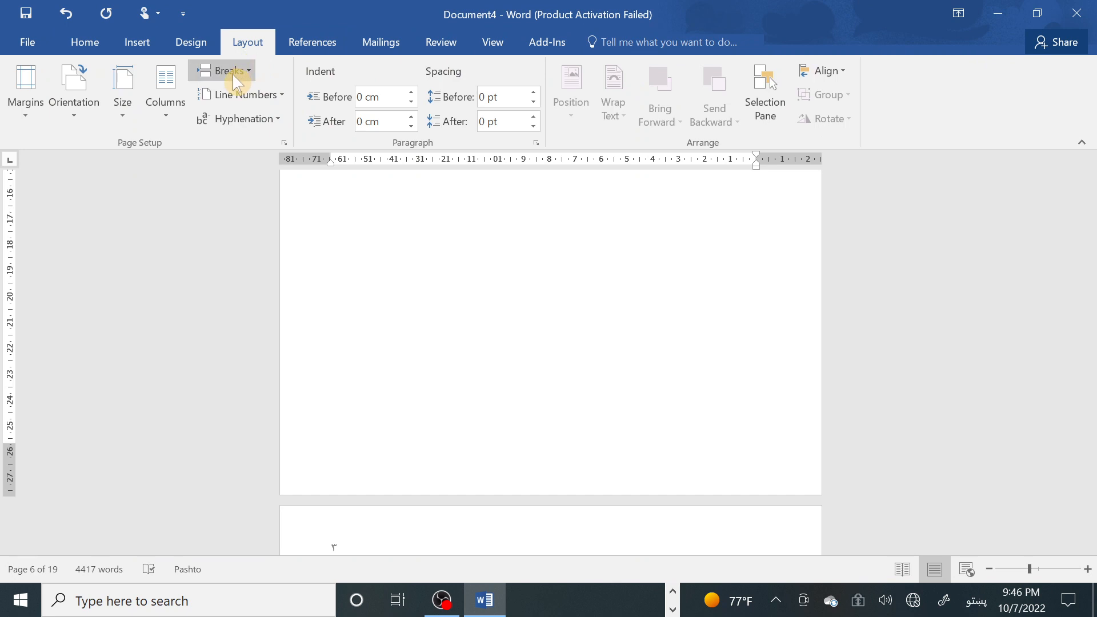
scroll(240, 80, "up", 1)
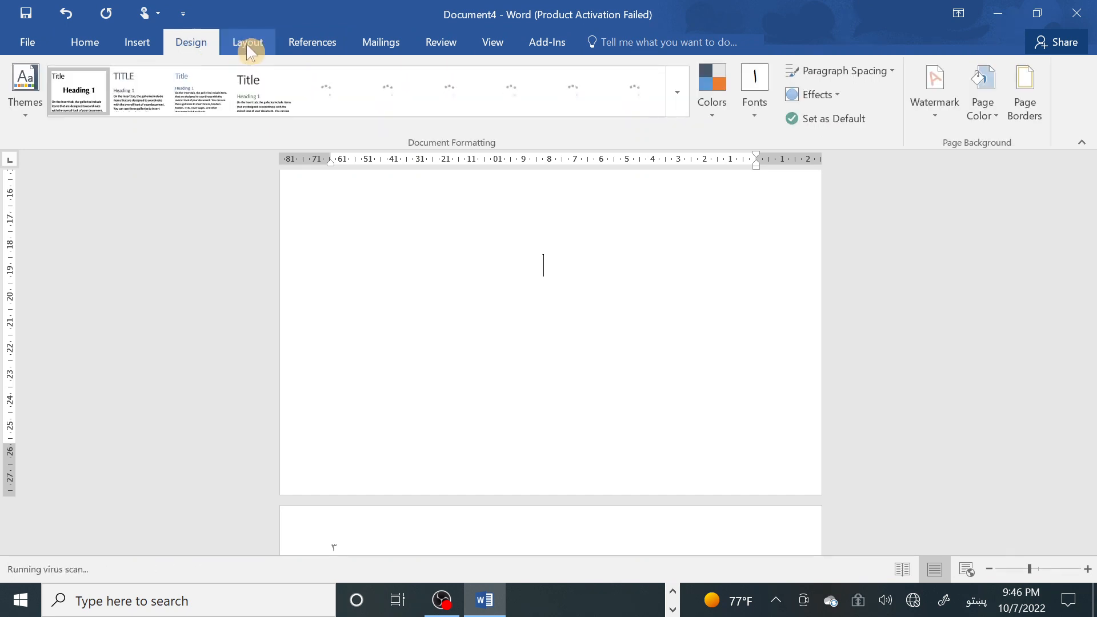
left_click(250, 42)
left_click(251, 73)
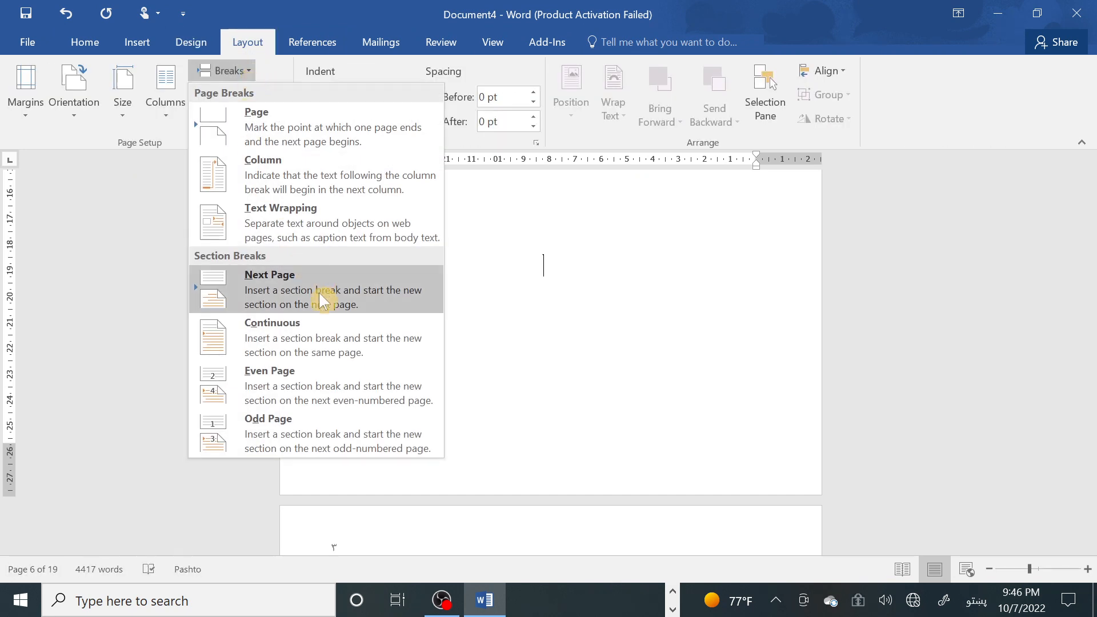
left_click(319, 293)
left_click(622, 312)
Examine the chapter's first page and the header page numbers on the following odd and even pages of section 4.
scroll(705, 345, "down", 8)
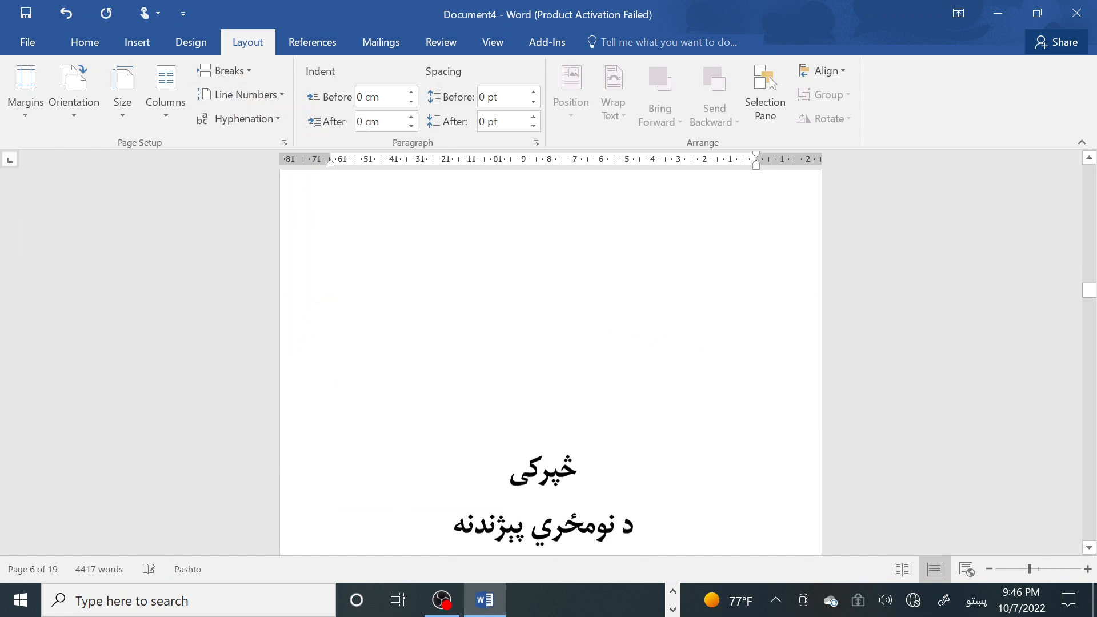
scroll(550, 362, "up", 4)
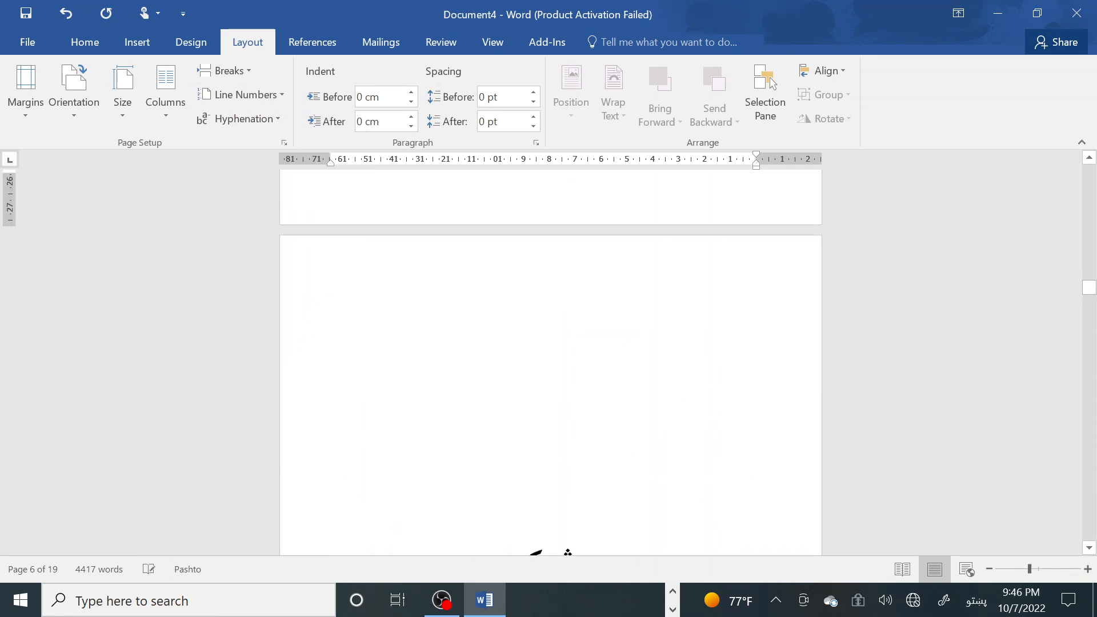
scroll(551, 362, "down", 9)
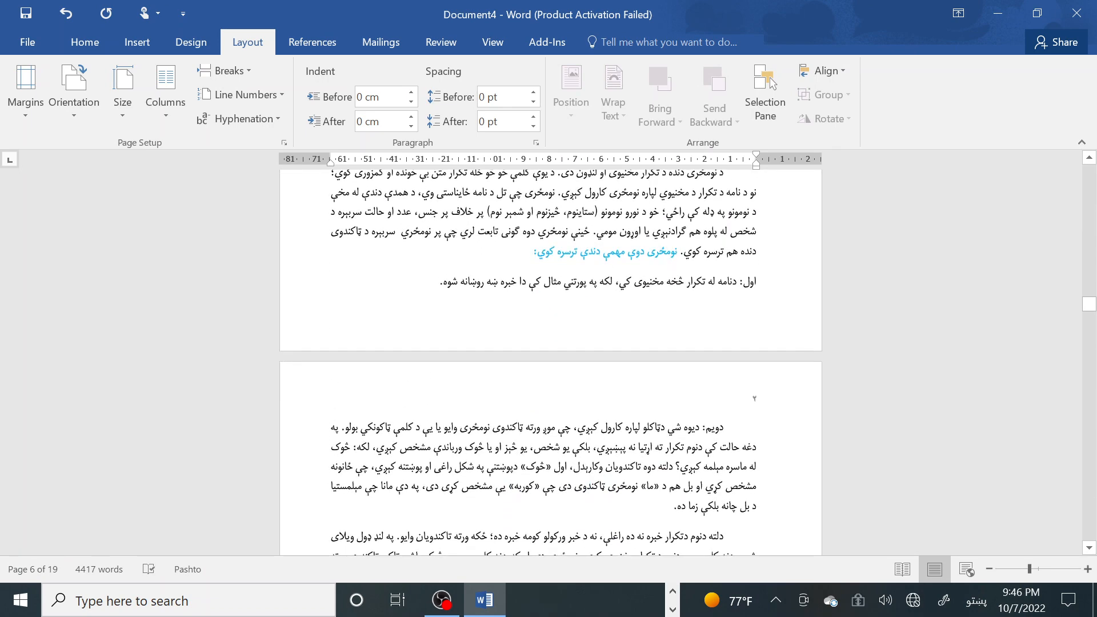
scroll(551, 362, "down", 10)
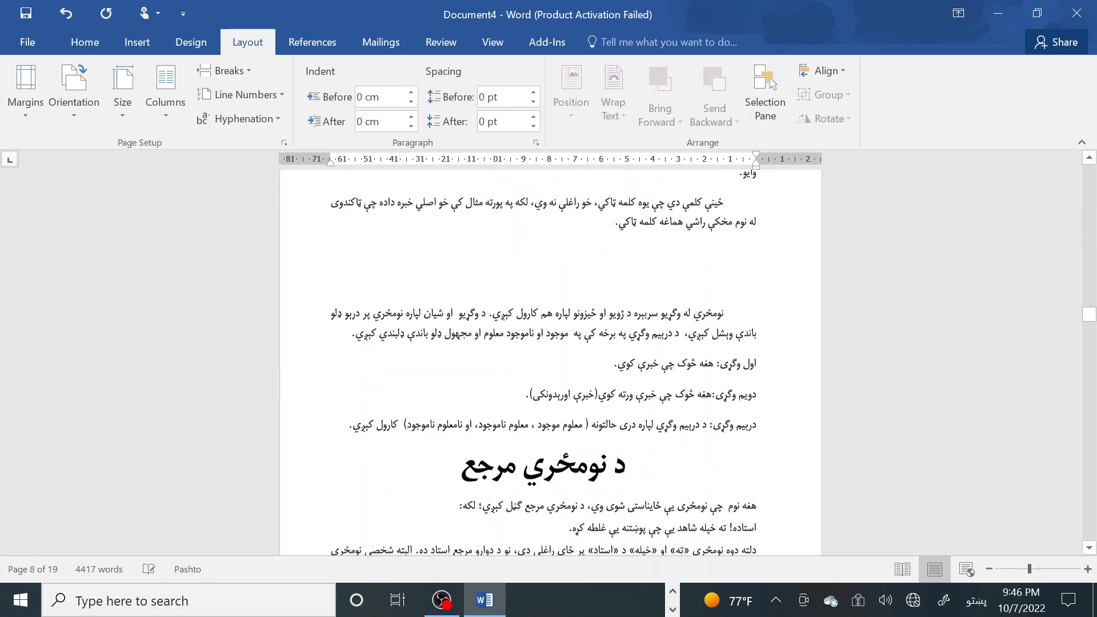
scroll(551, 363, "down", 10)
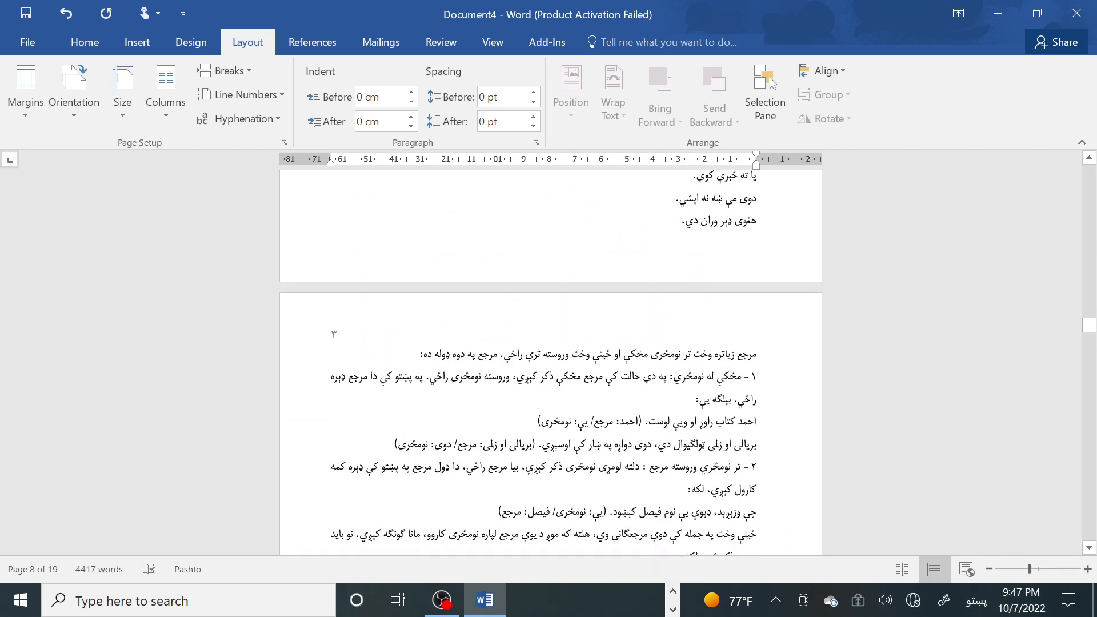
scroll(551, 362, "up", 15)
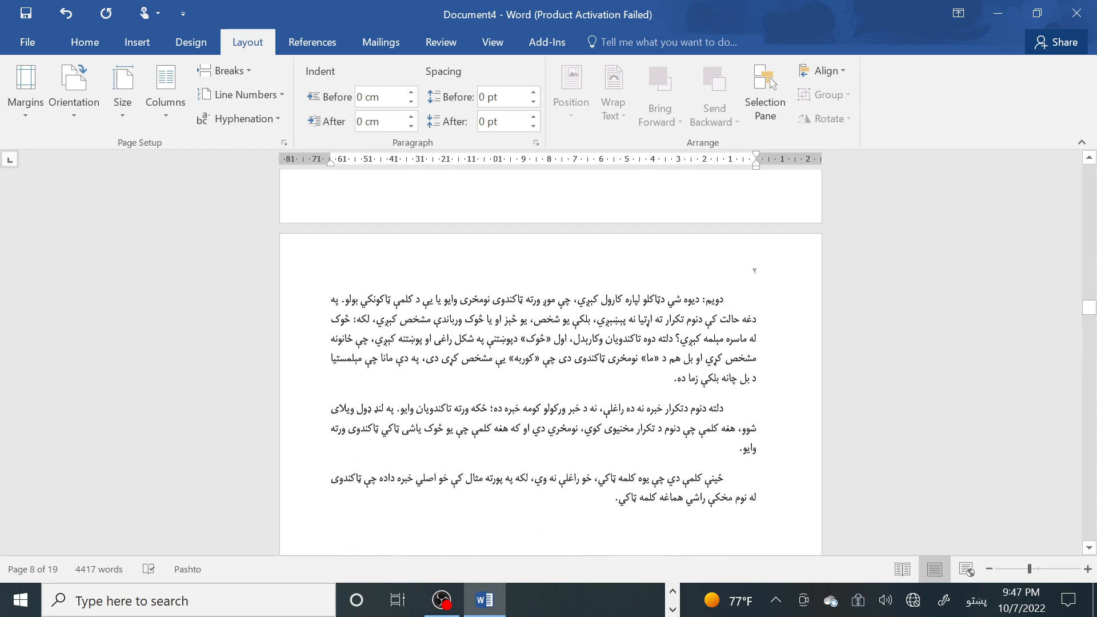
double_click(760, 369)
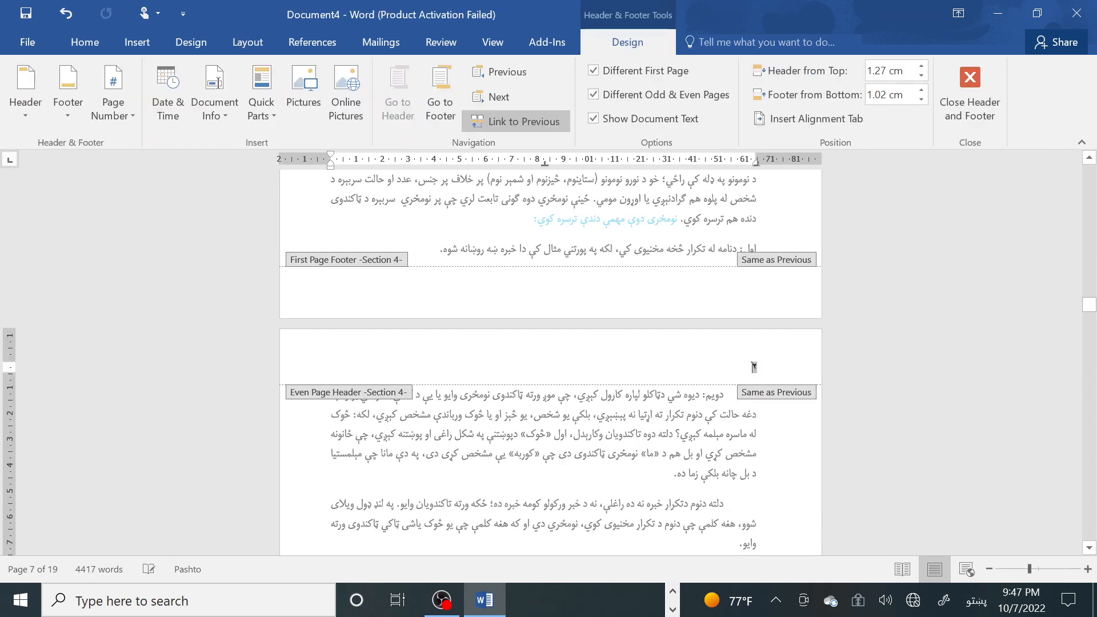
double_click(621, 218)
Insert a Next Page section break at the end of the paragraph before the heading د نومځرو اوښتونکی حالت.
scroll(620, 219, "down", 6)
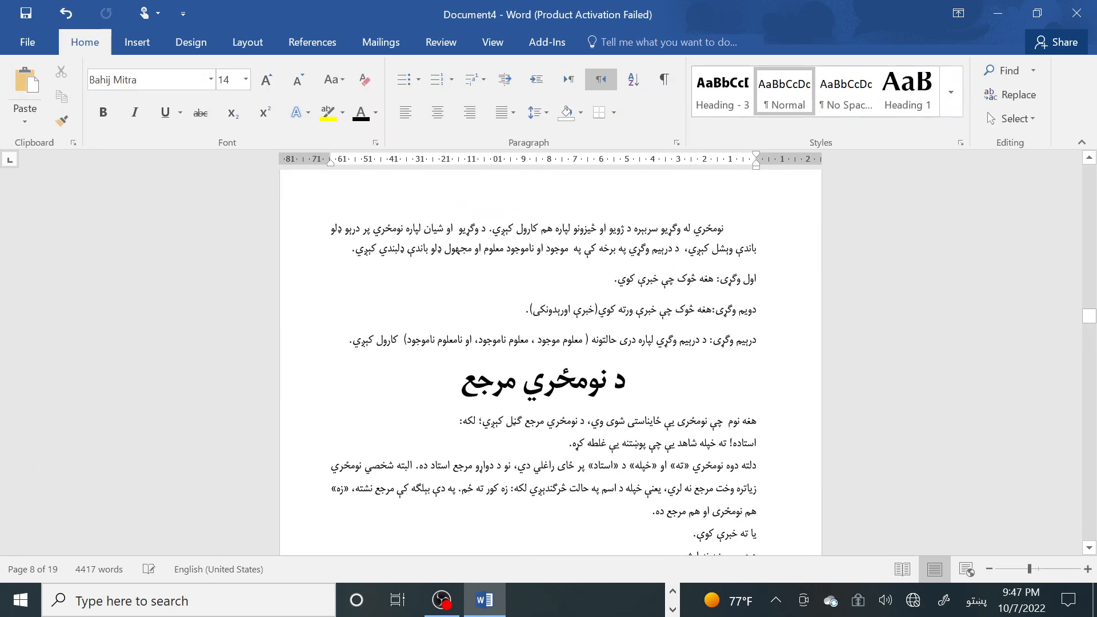
scroll(326, 439, "down", 6)
scroll(591, 448, "down", 7)
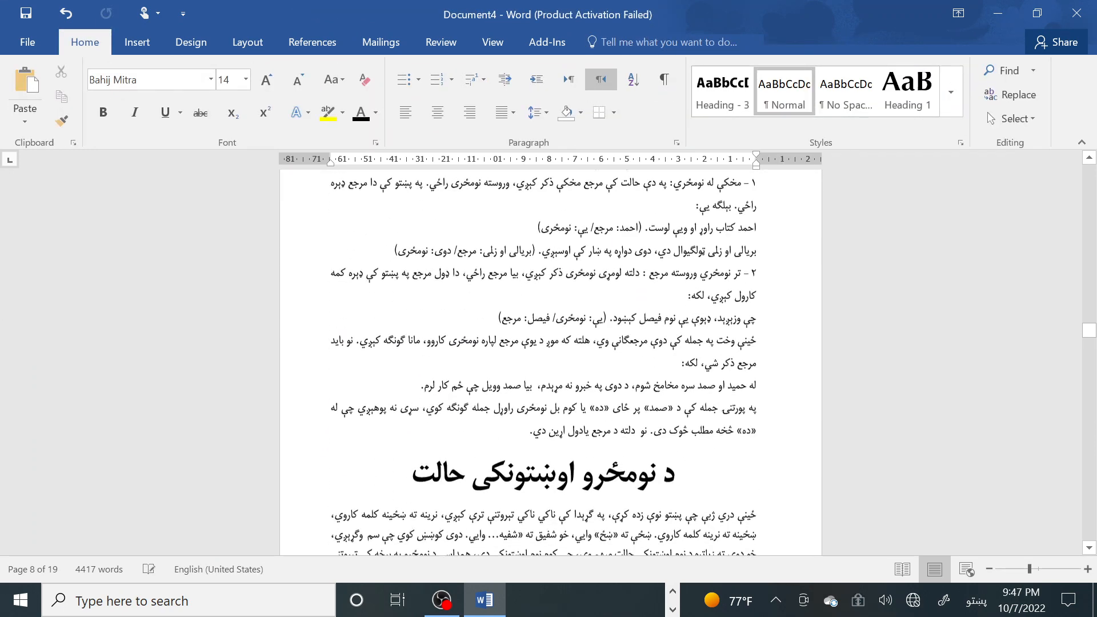
scroll(591, 448, "up", 3)
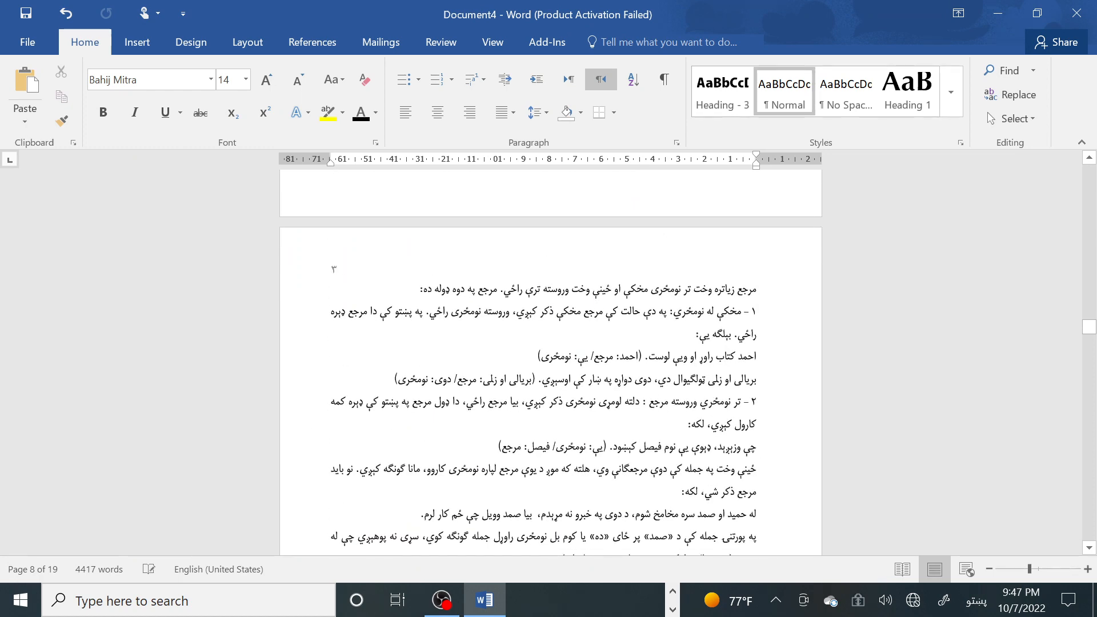
scroll(547, 363, "down", 11)
scroll(547, 362, "up", 5)
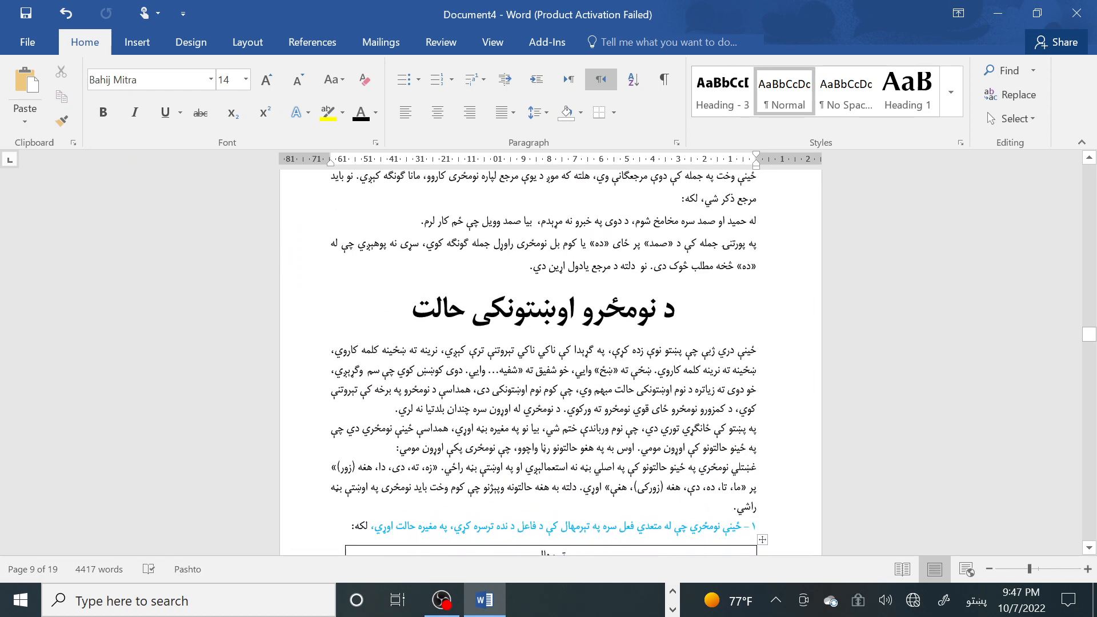
left_click(529, 266)
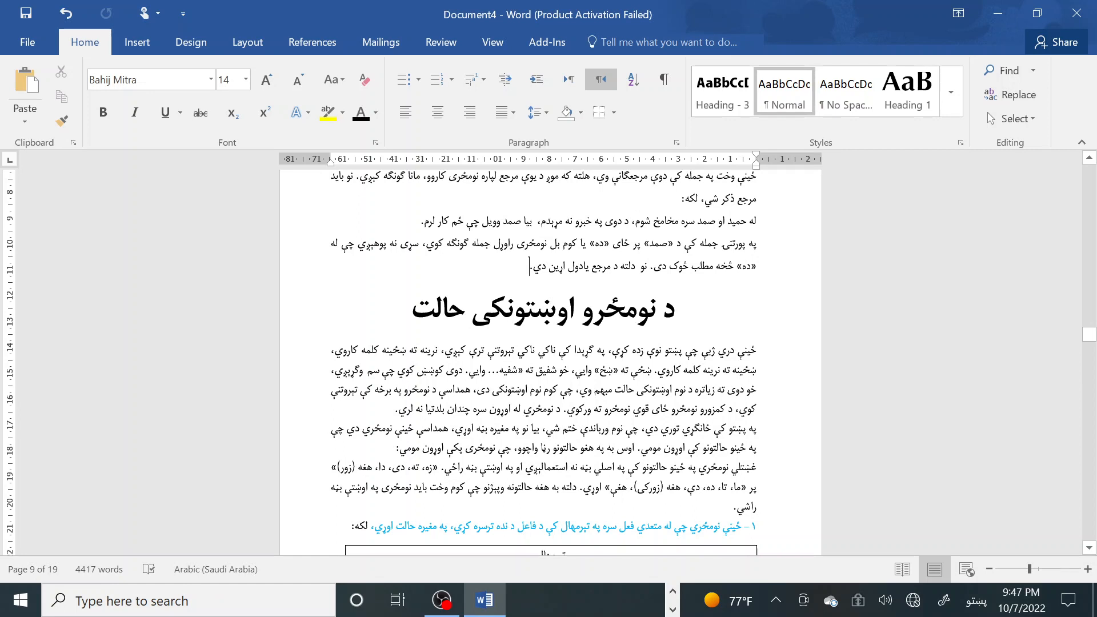
left_click(247, 53)
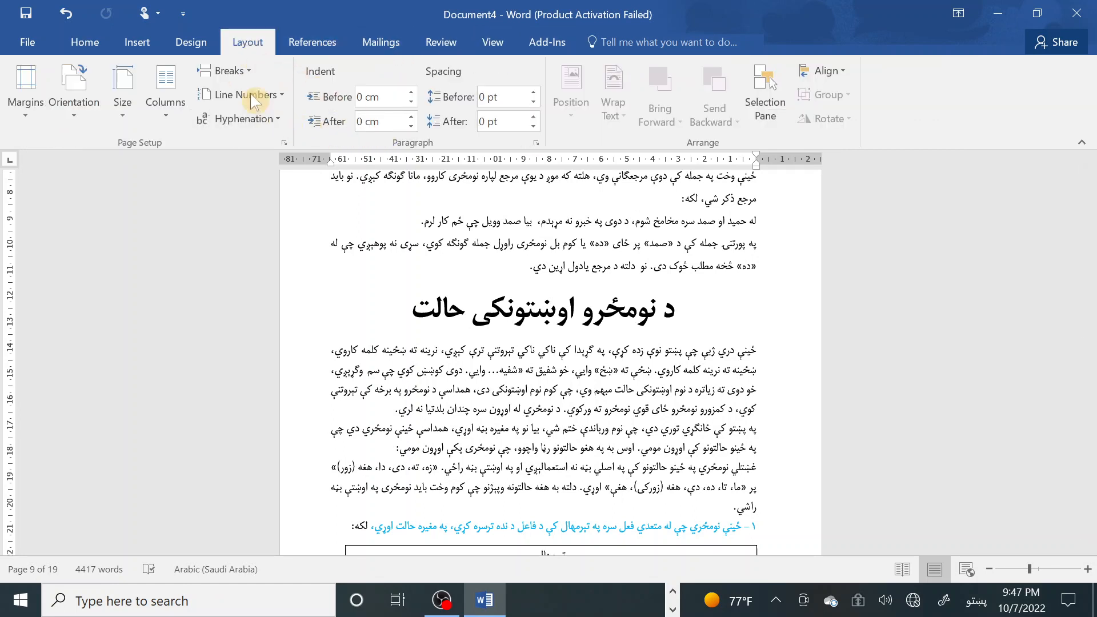
left_click(248, 70)
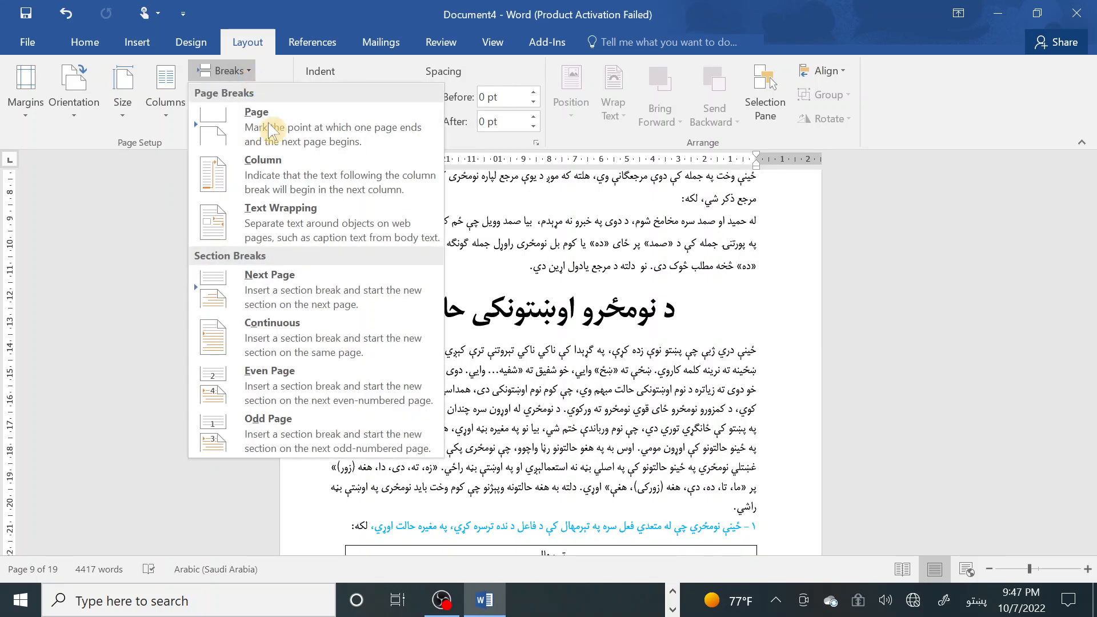
left_click(341, 297)
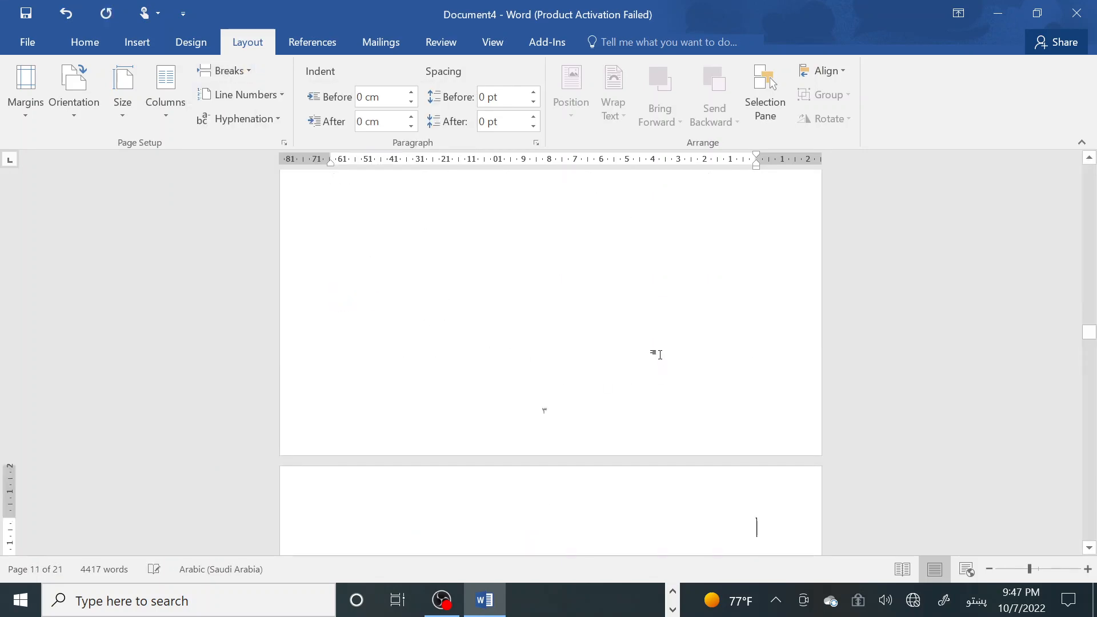
Set the page numbering of section 5 to continue from the previous section.
scroll(659, 354, "down", 10)
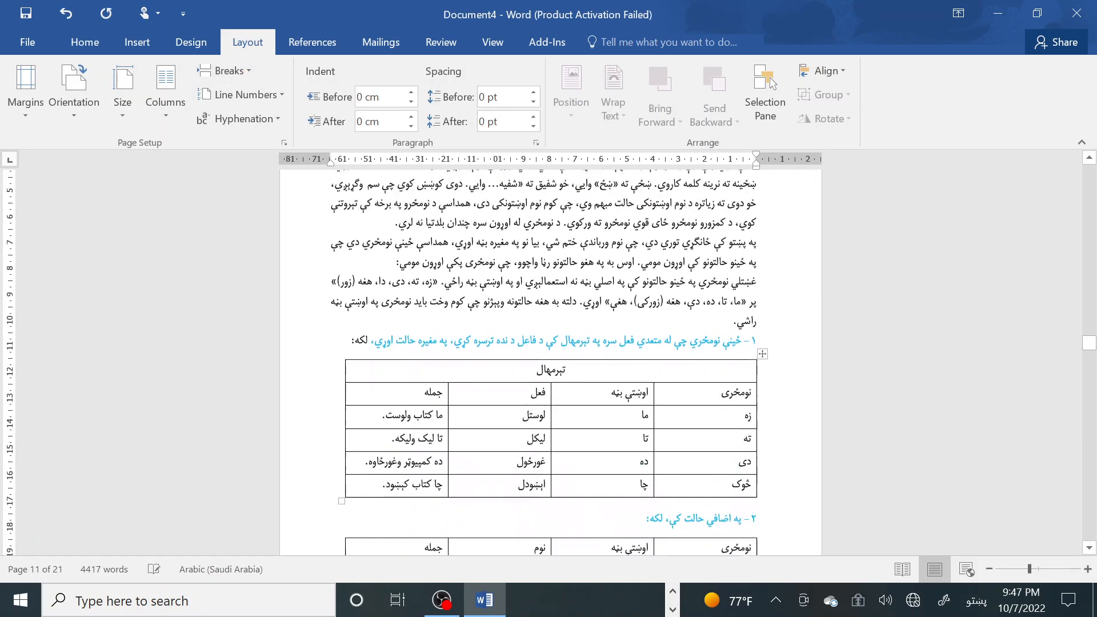
scroll(709, 394, "down", 10)
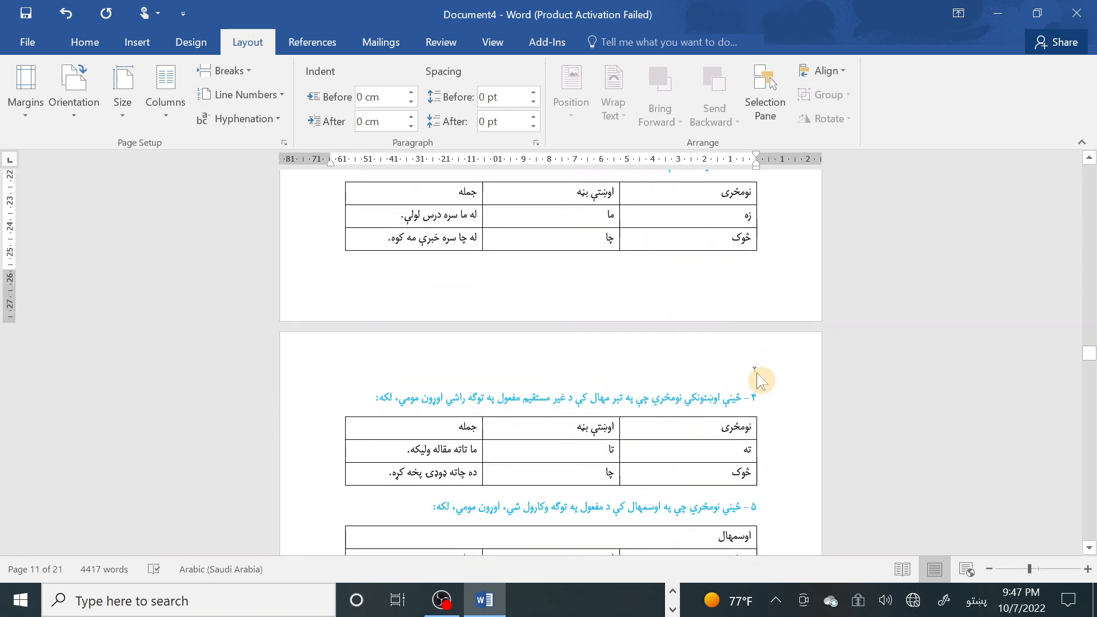
double_click(758, 379)
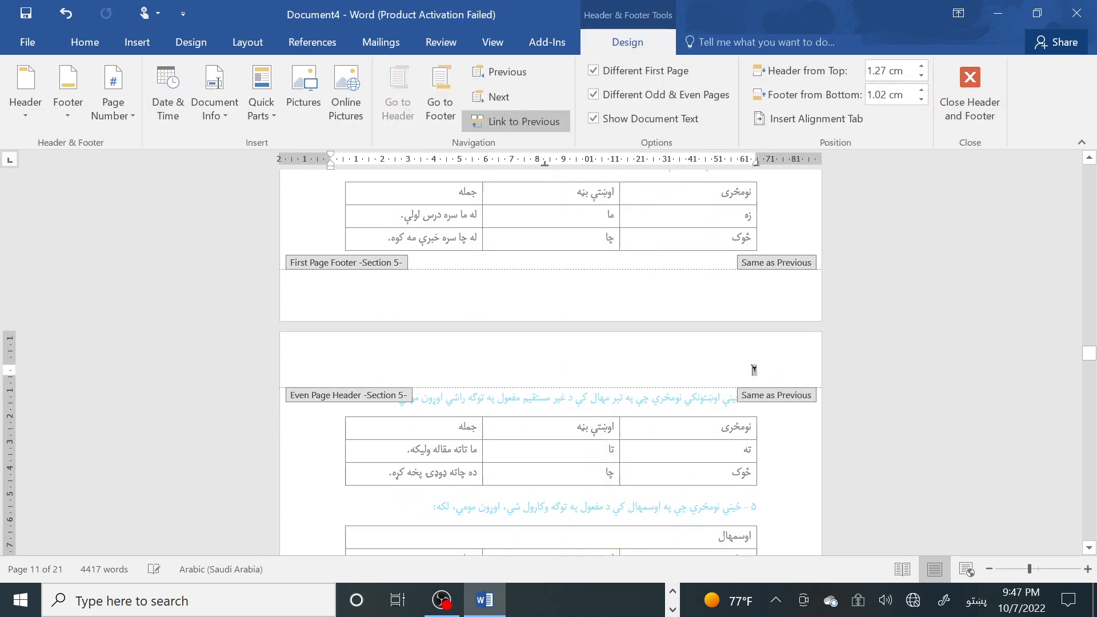
left_click(133, 118)
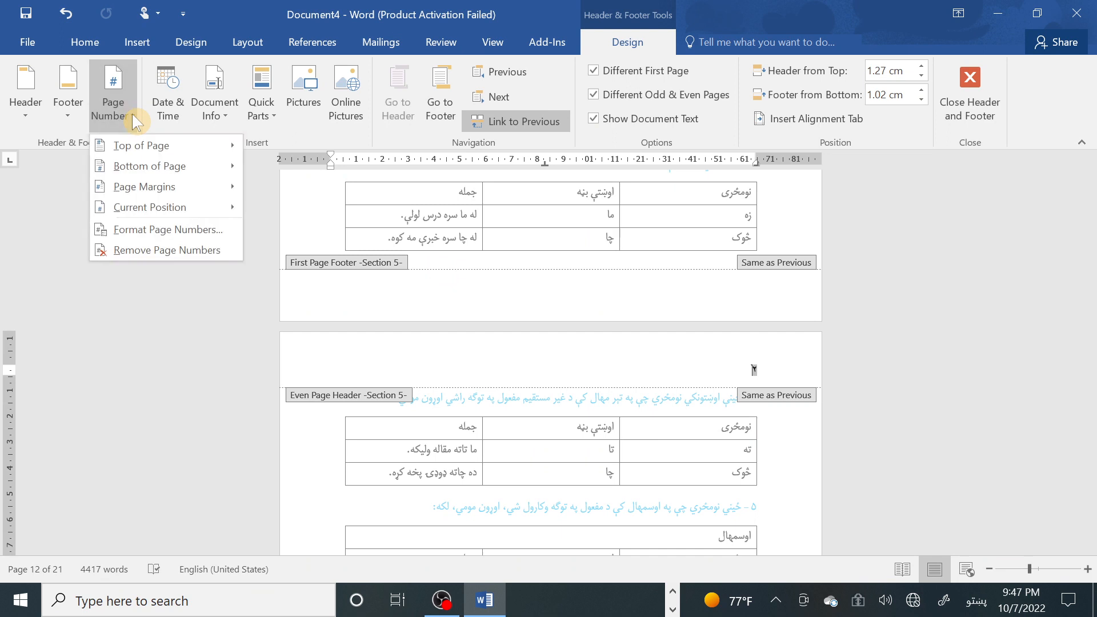
mouse_move(182, 216)
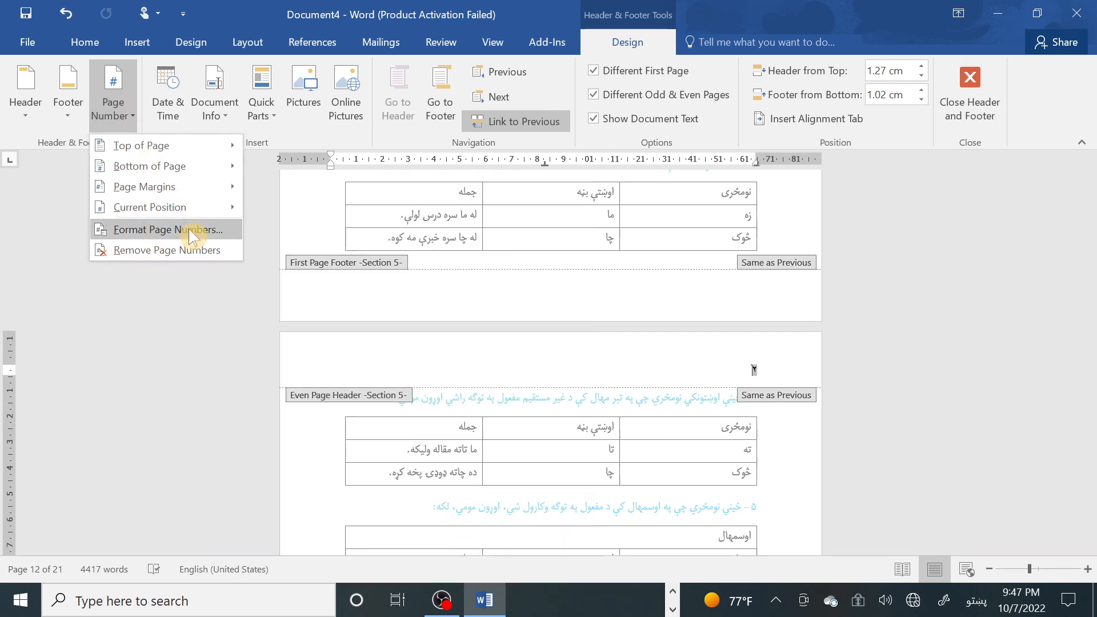
left_click(191, 232)
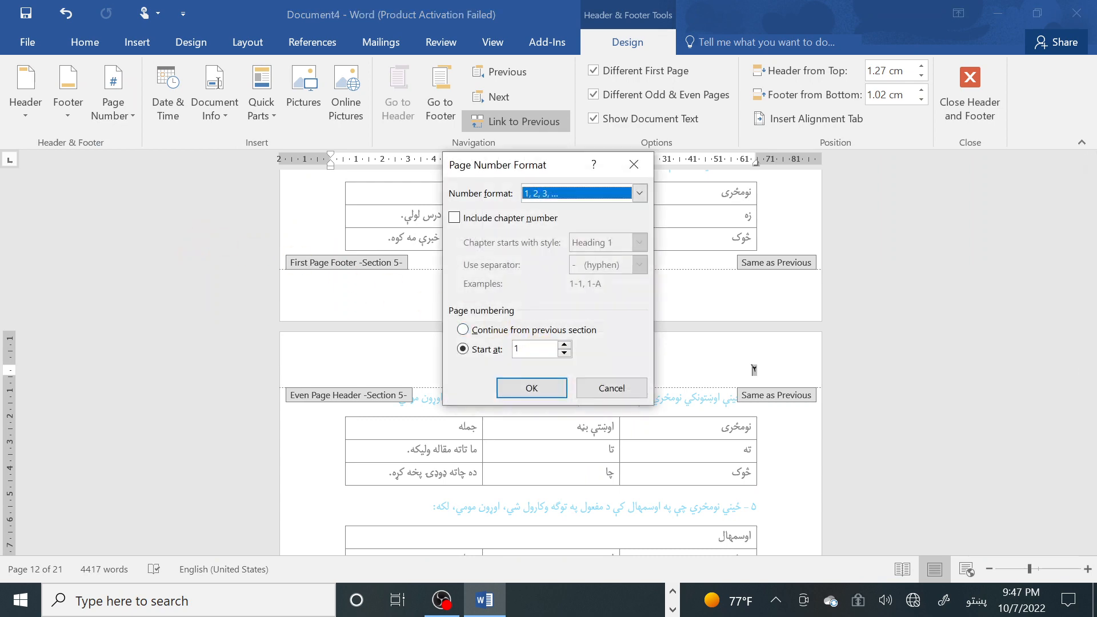
left_click(531, 389)
Examine the header and footer page numbers from section 5 back through sections 4 and 3 to the preface's first page.
scroll(557, 385, "down", 5)
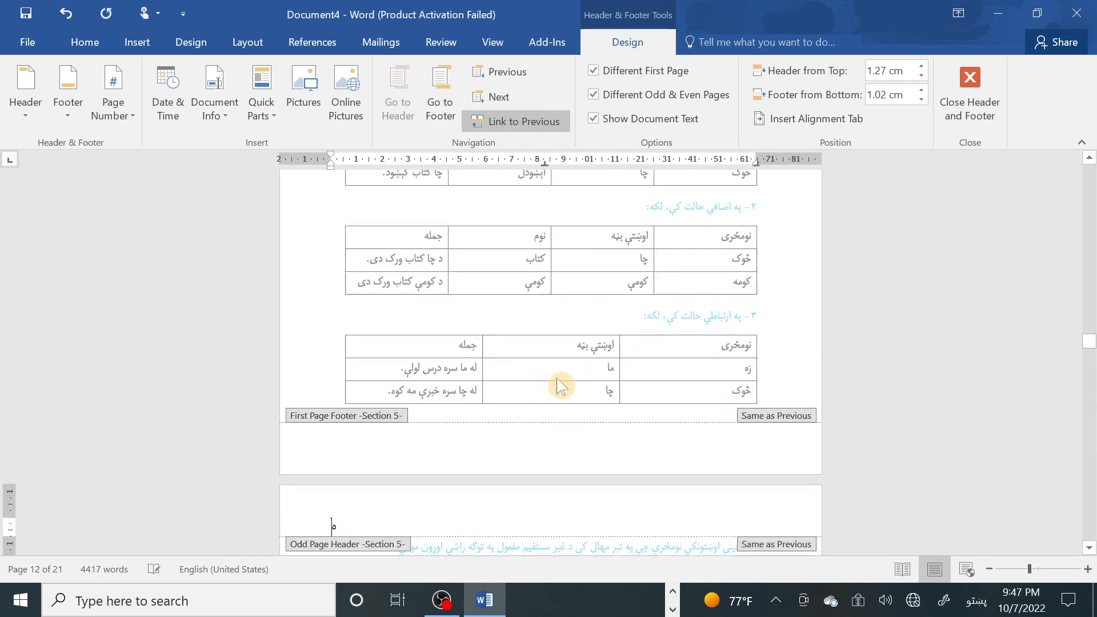
scroll(711, 377, "down", 4)
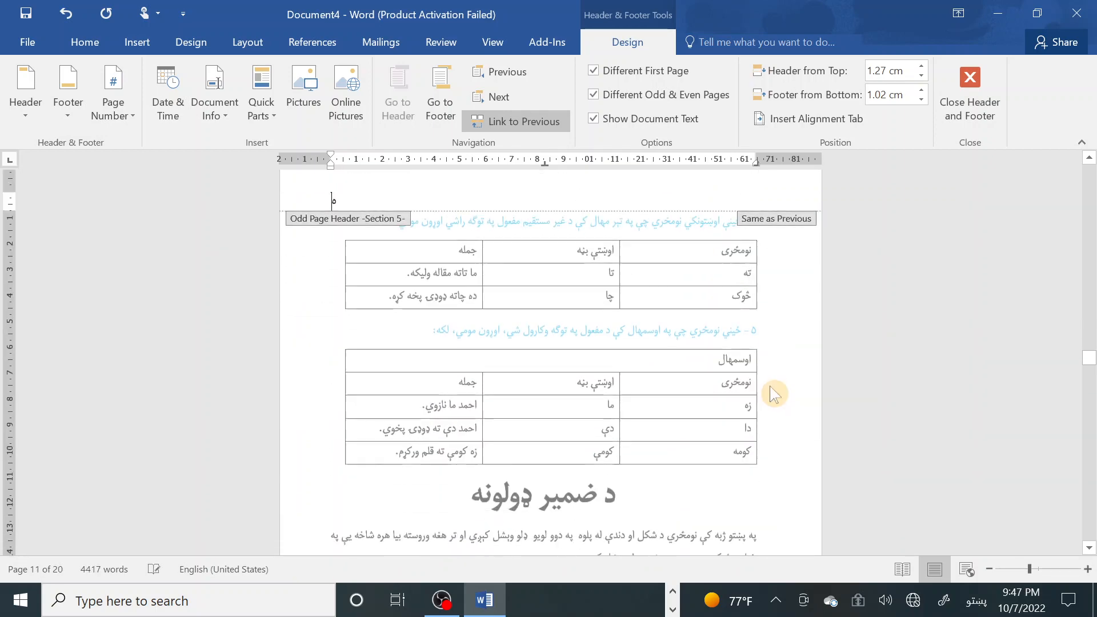
scroll(768, 383, "up", 15)
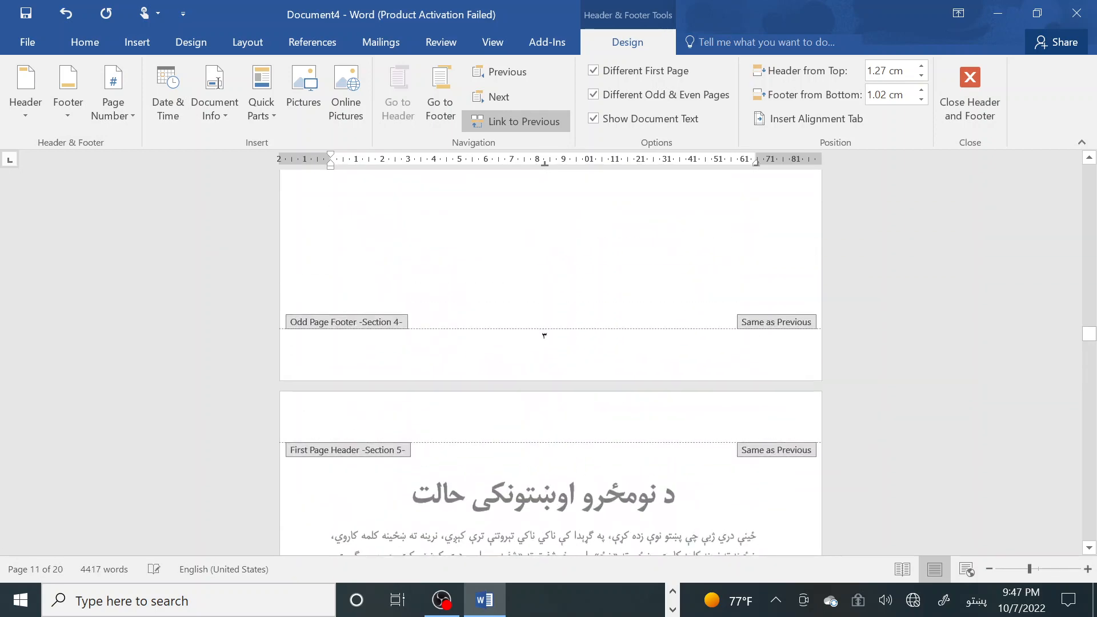
scroll(763, 379, "up", 10)
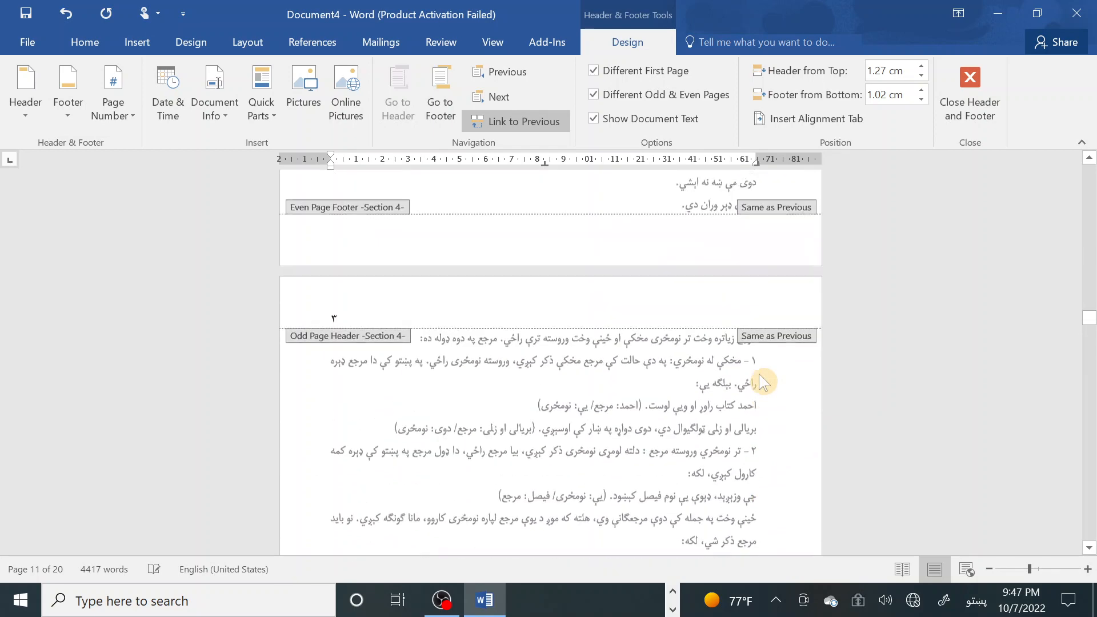
scroll(550, 359, "up", 1)
scroll(760, 381, "up", 15)
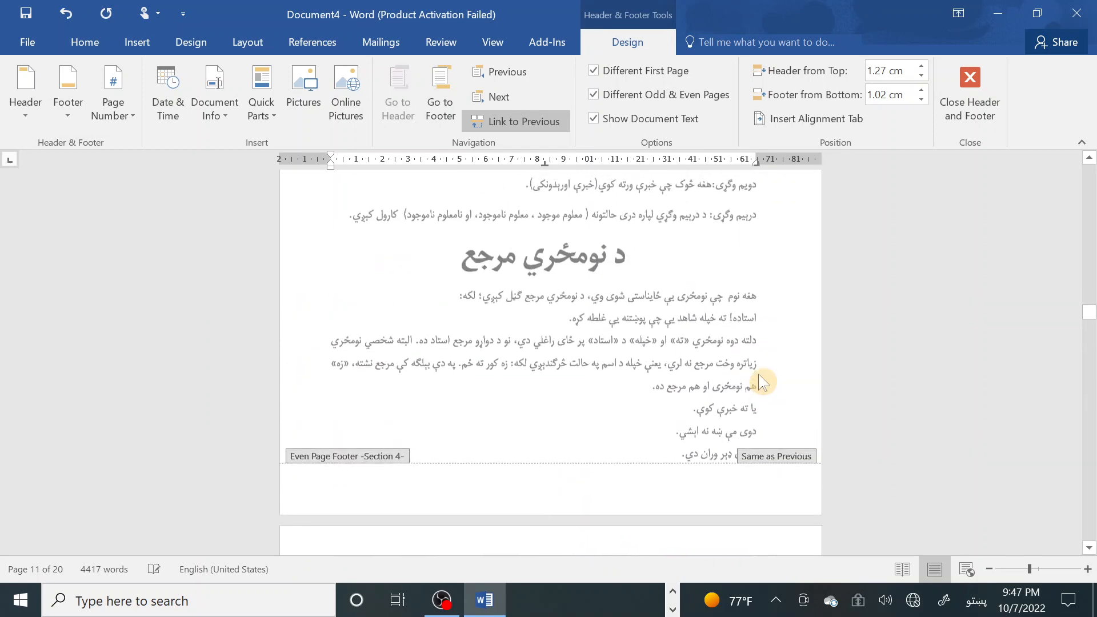
scroll(761, 381, "up", 15)
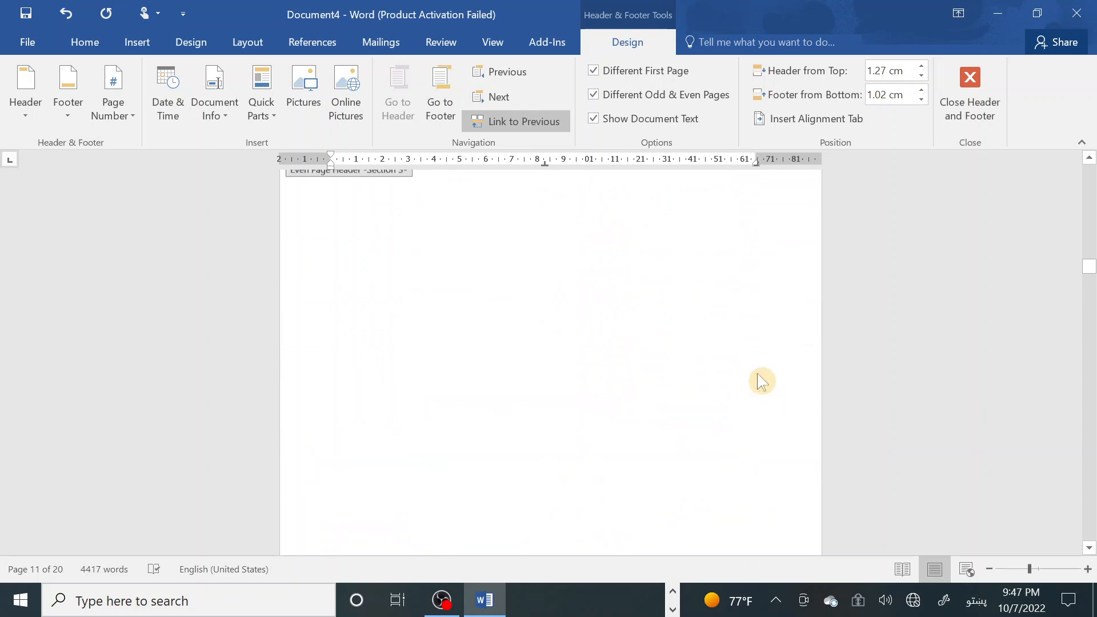
scroll(762, 382, "up", 15)
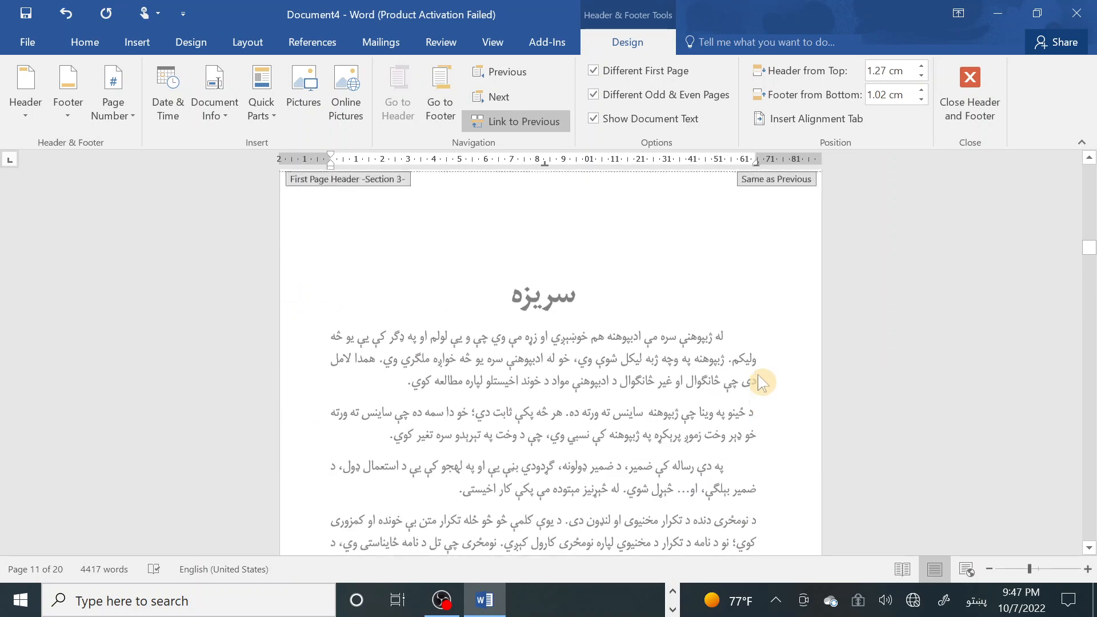
scroll(761, 381, "up", 2)
scroll(761, 382, "up", 4)
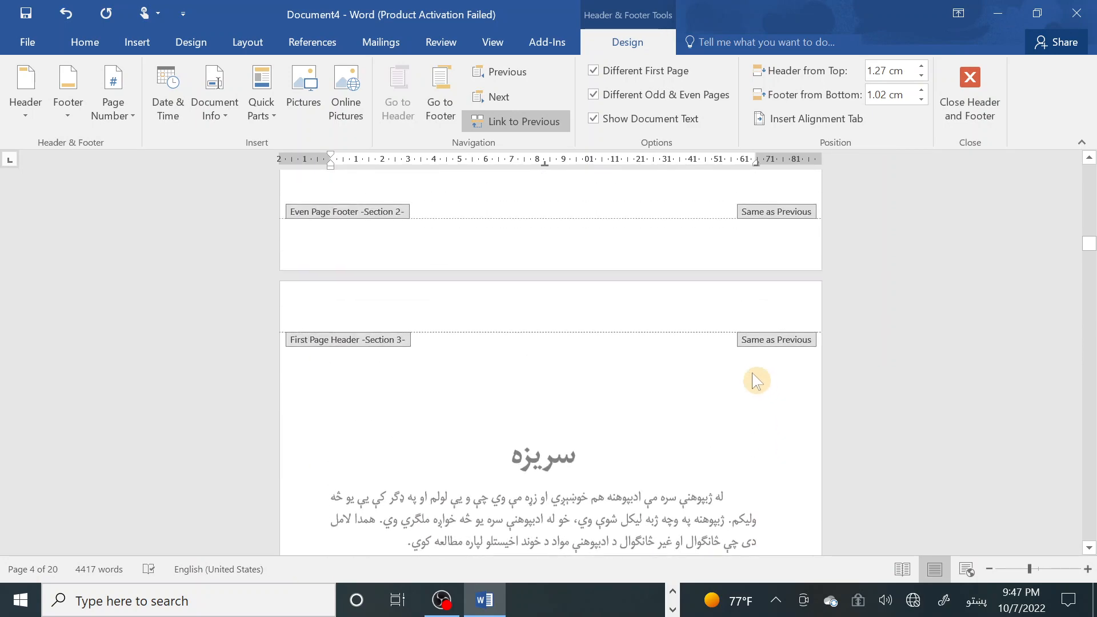
Add blank lines above the preface heading سريزه to push it down onto the following page.
double_click(642, 423)
left_click(605, 385)
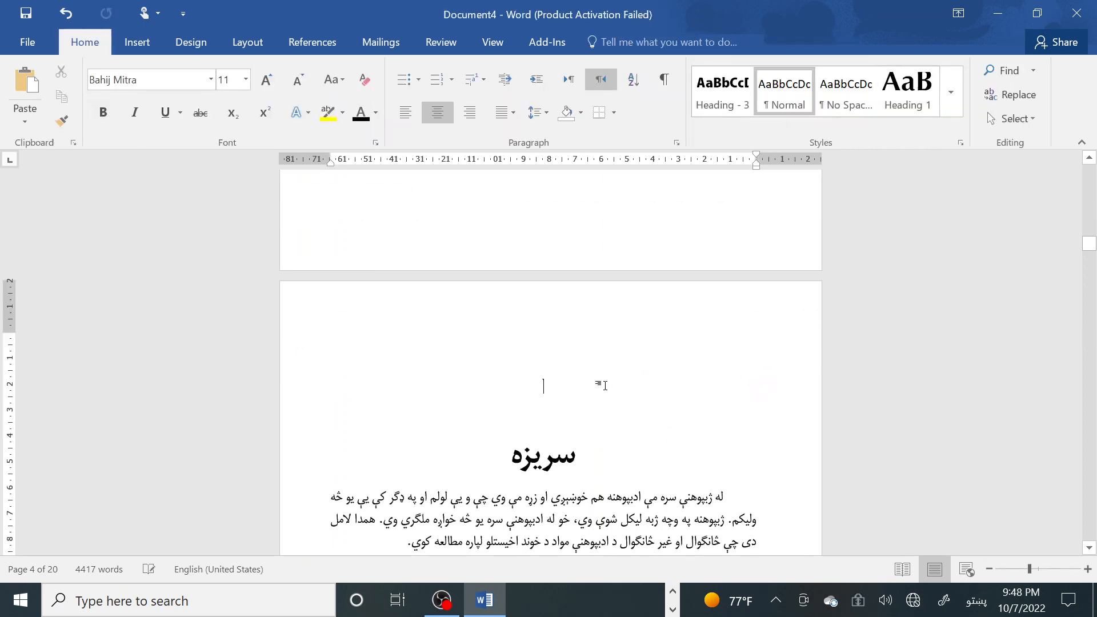
key("Return")
key("Return")
key("Return")
key("Return")
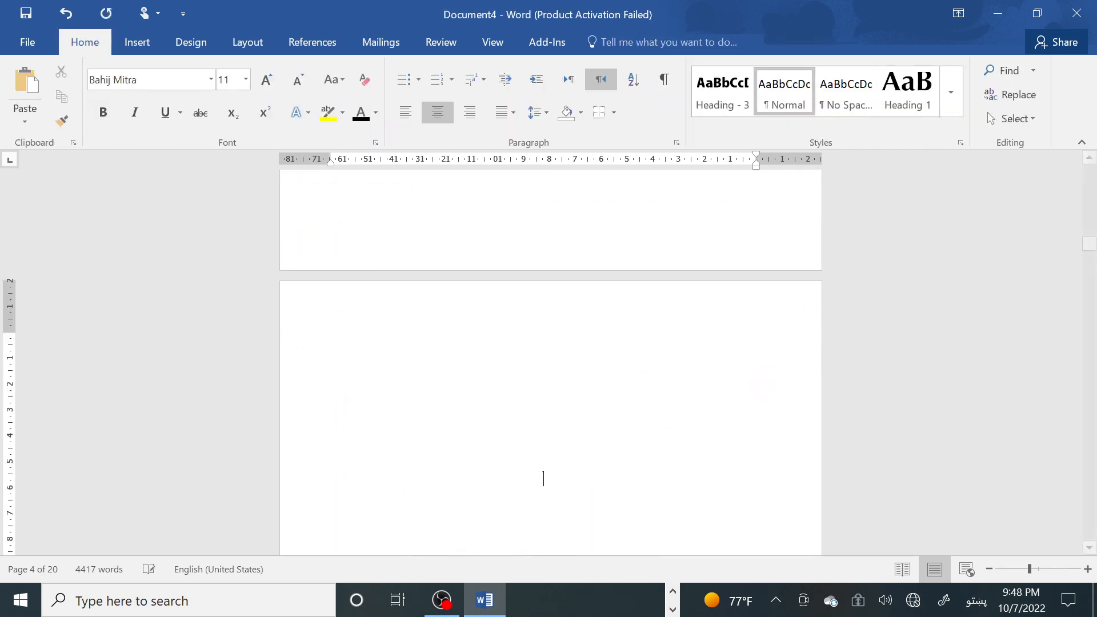
scroll(550, 362, "down", 8)
key("Return")
key("Return")
key("Return")
key("Return")
key("Return")
key("Return")
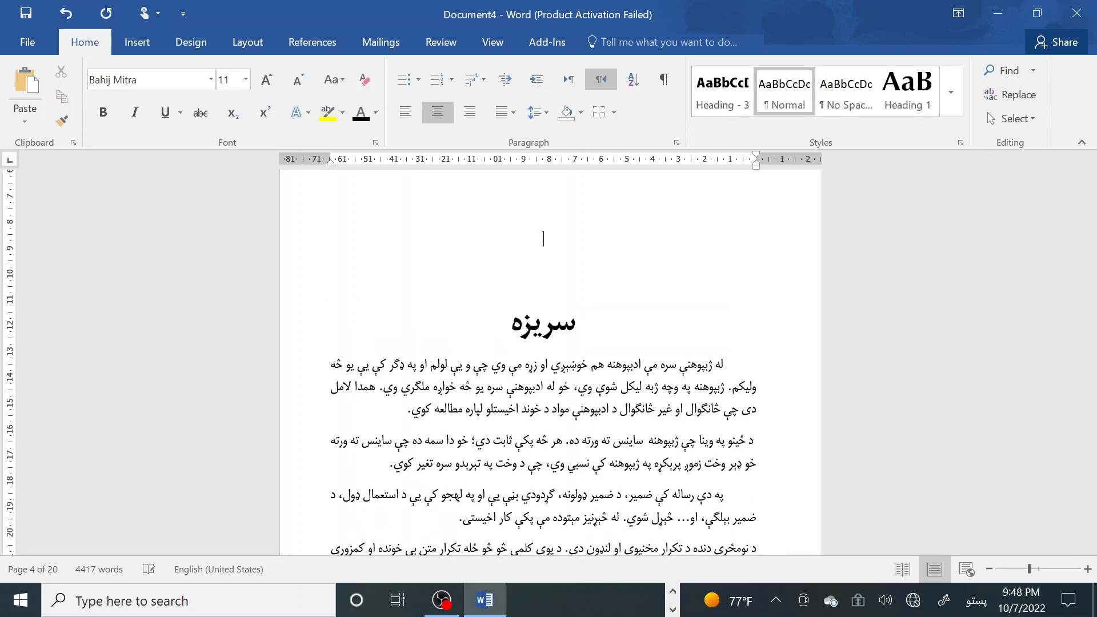
key("Return")
key("Return")
key("Return")
key("Return")
key("Return")
key("Return")
key("Return")
key("Return")
key("Return")
key("Return")
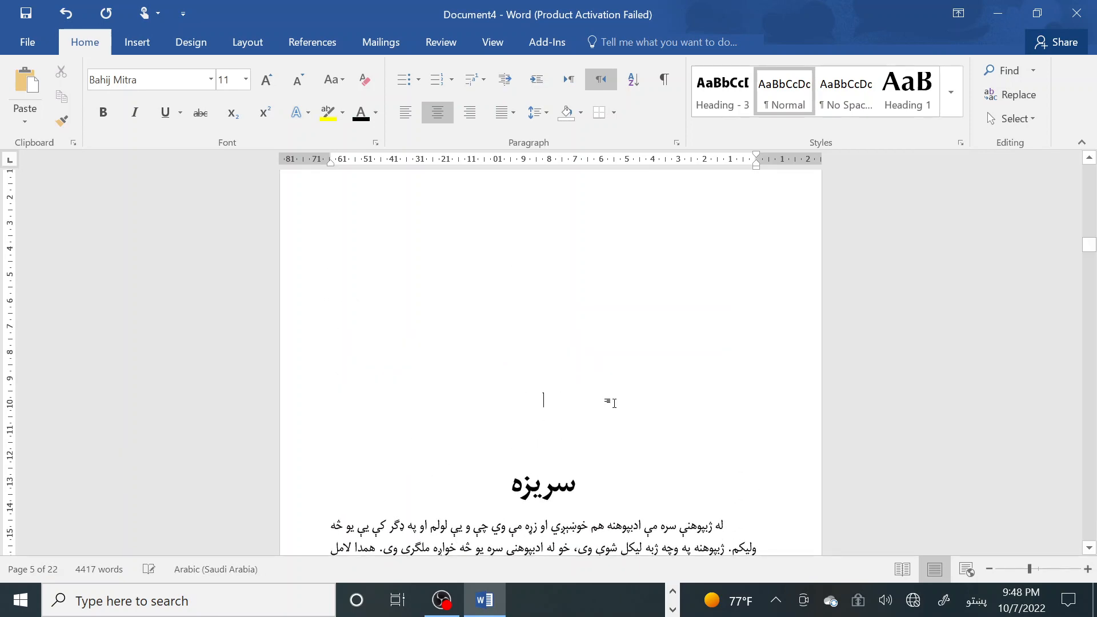
Remove surplus blank lines from the empty pages between the preface text and the chapter title څپرکی.
scroll(550, 362, "down", 10)
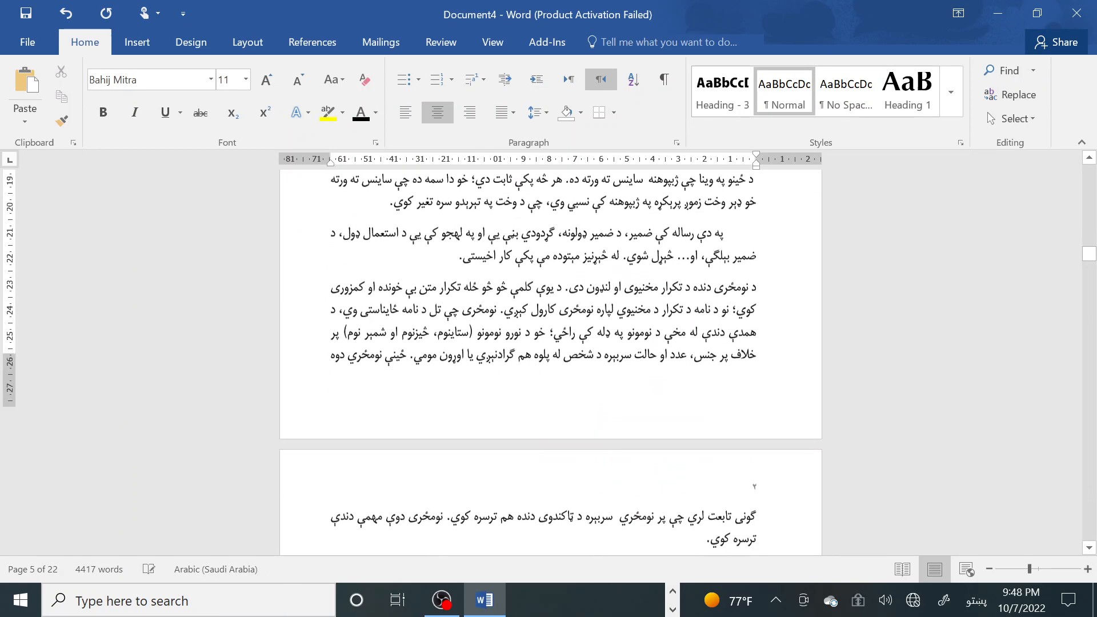
scroll(550, 362, "down", 10)
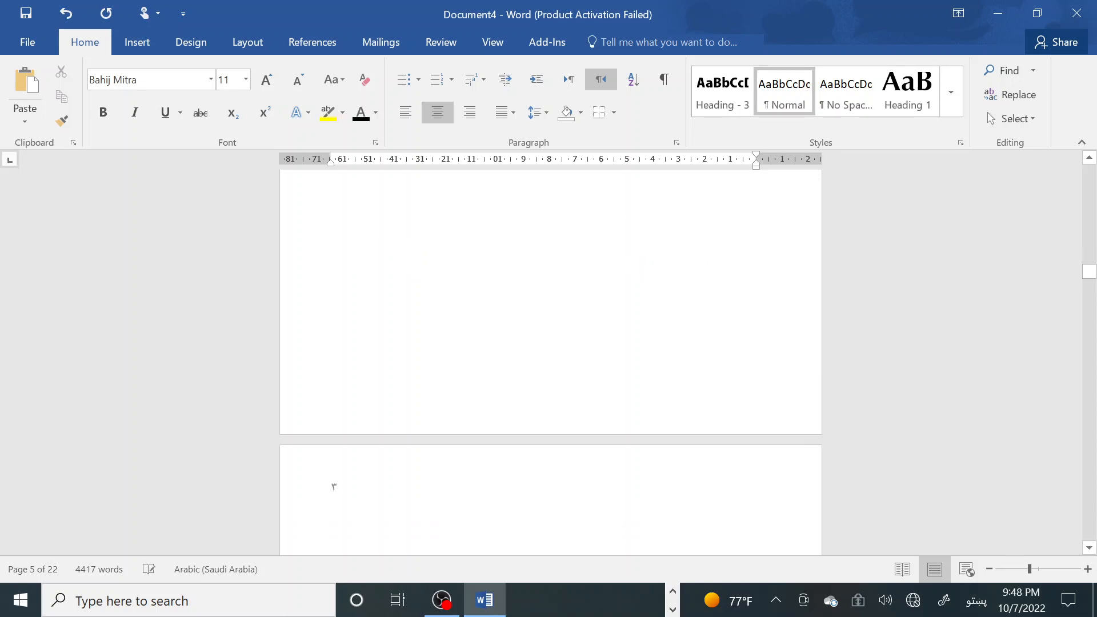
scroll(550, 362, "down", 3)
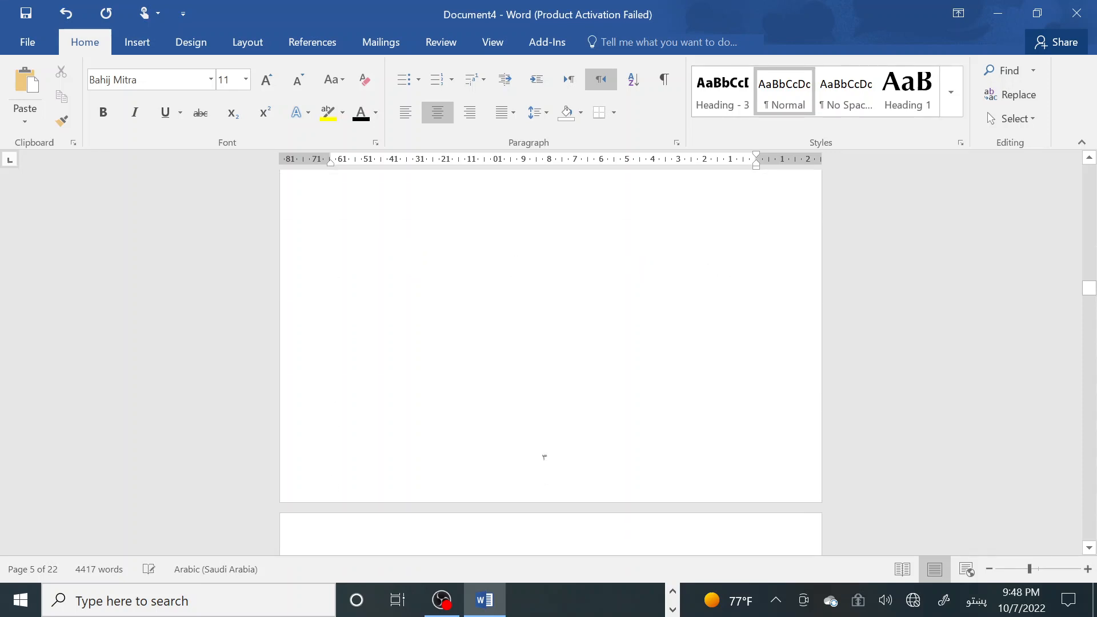
left_click(596, 310)
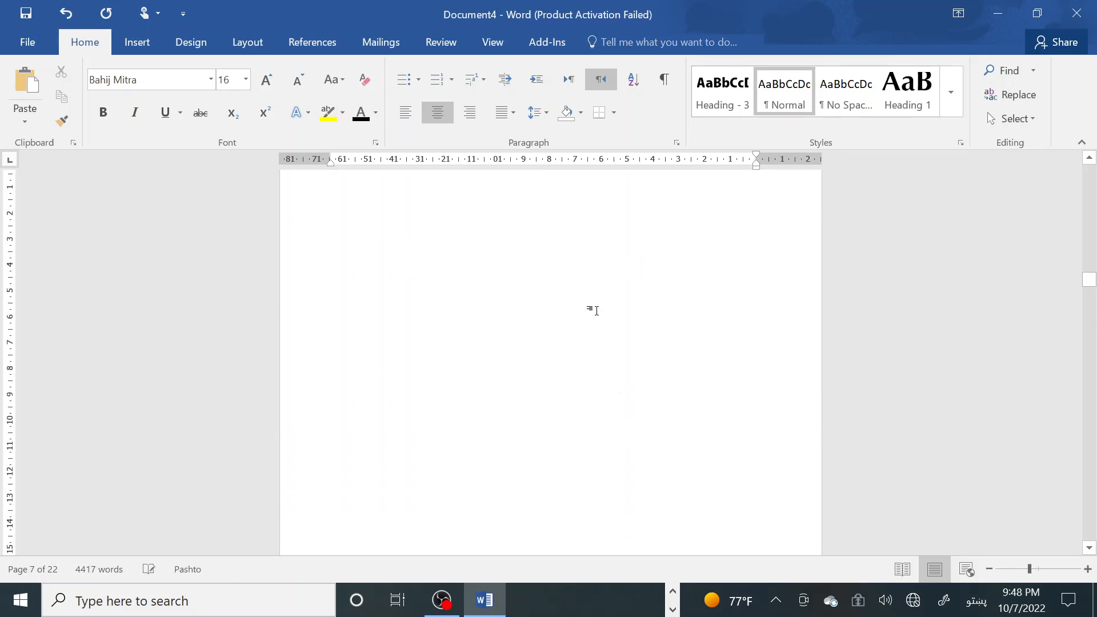
key("BackSpace")
scroll(595, 311, "down", 4)
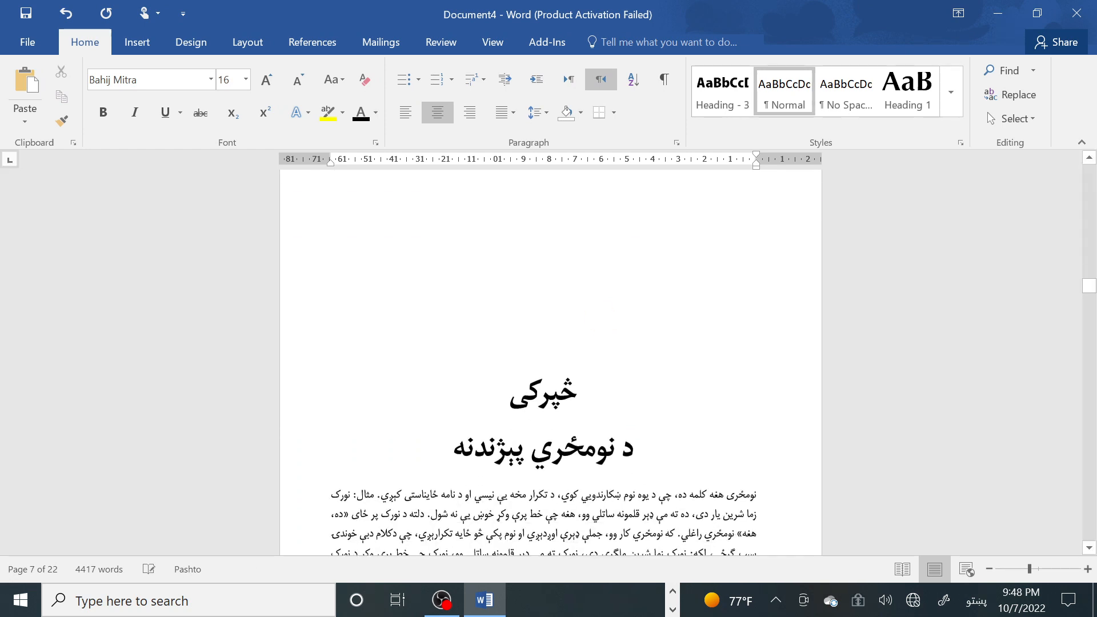
key("BackSpace")
scroll(550, 362, "down", 7)
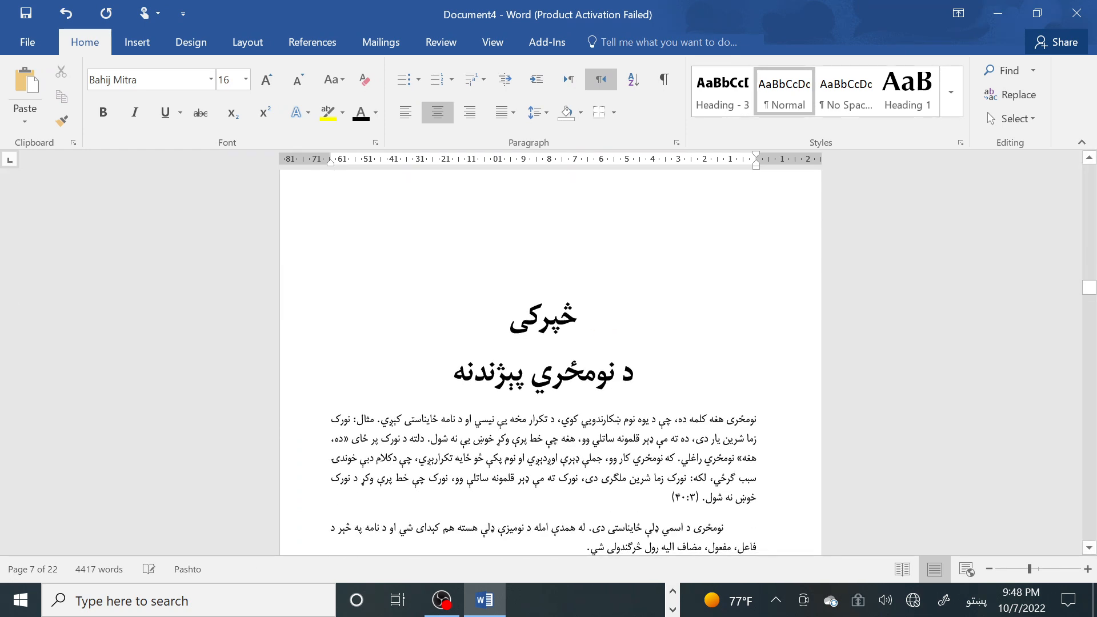
key("BackSpace")
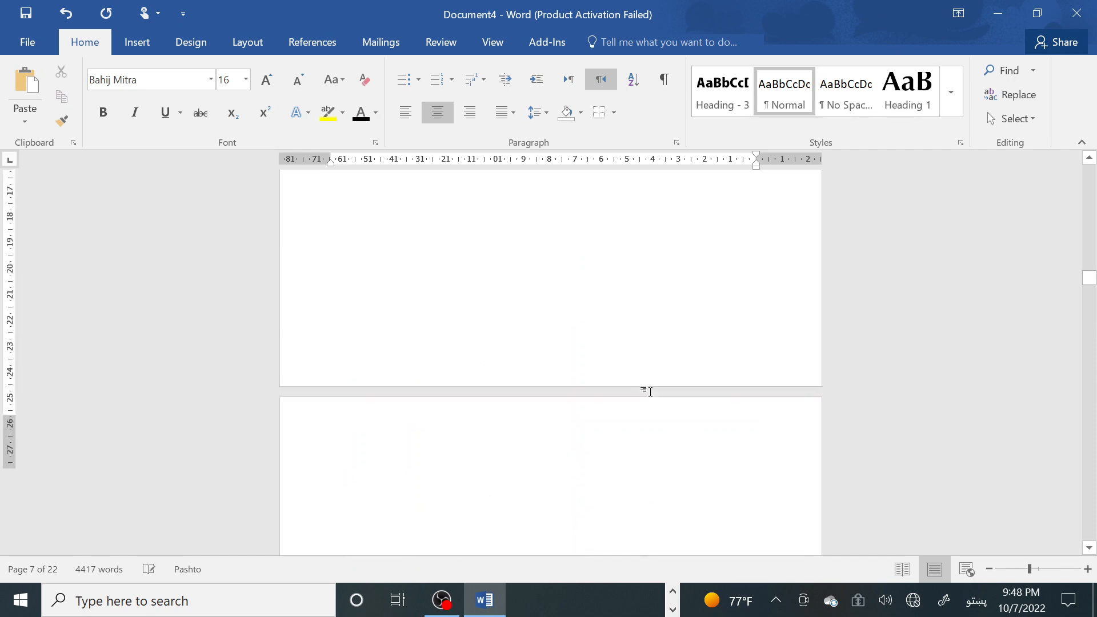
scroll(551, 362, "up", 6)
left_click(324, 340)
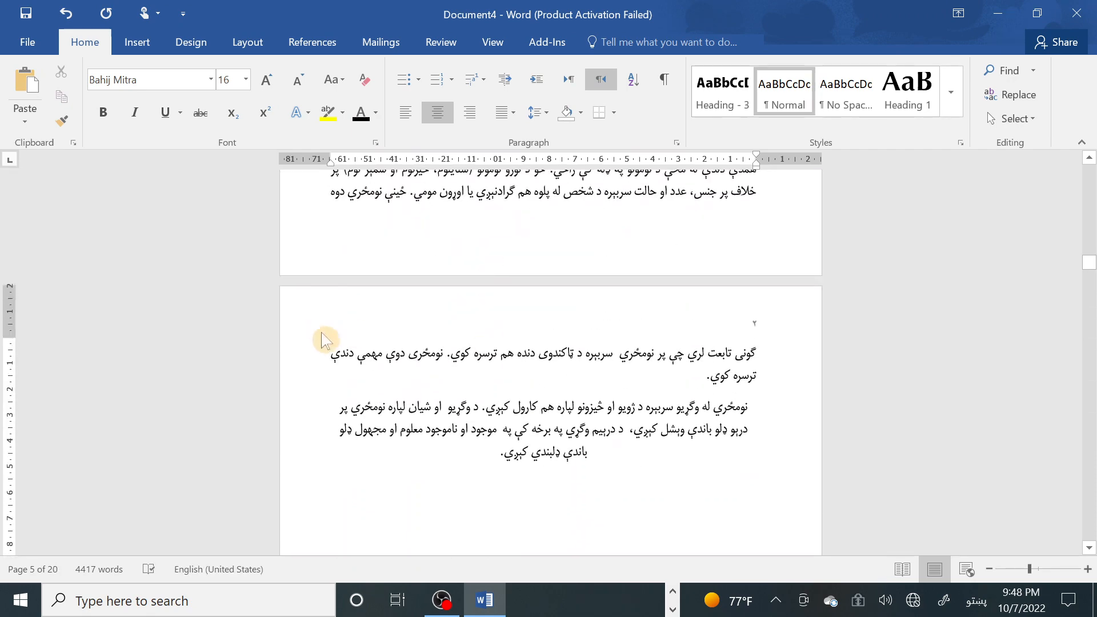
scroll(550, 362, "down", 3)
scroll(269, 372, "down", 6)
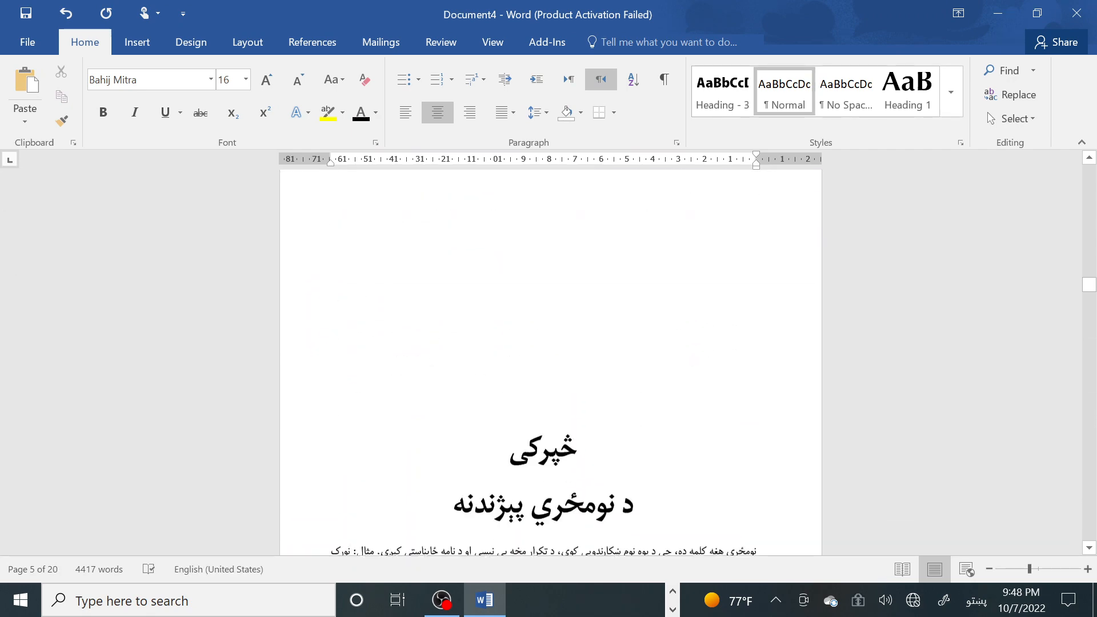
Set the page numbering of section 4 to continue from the previous section.
scroll(724, 471, "down", 6)
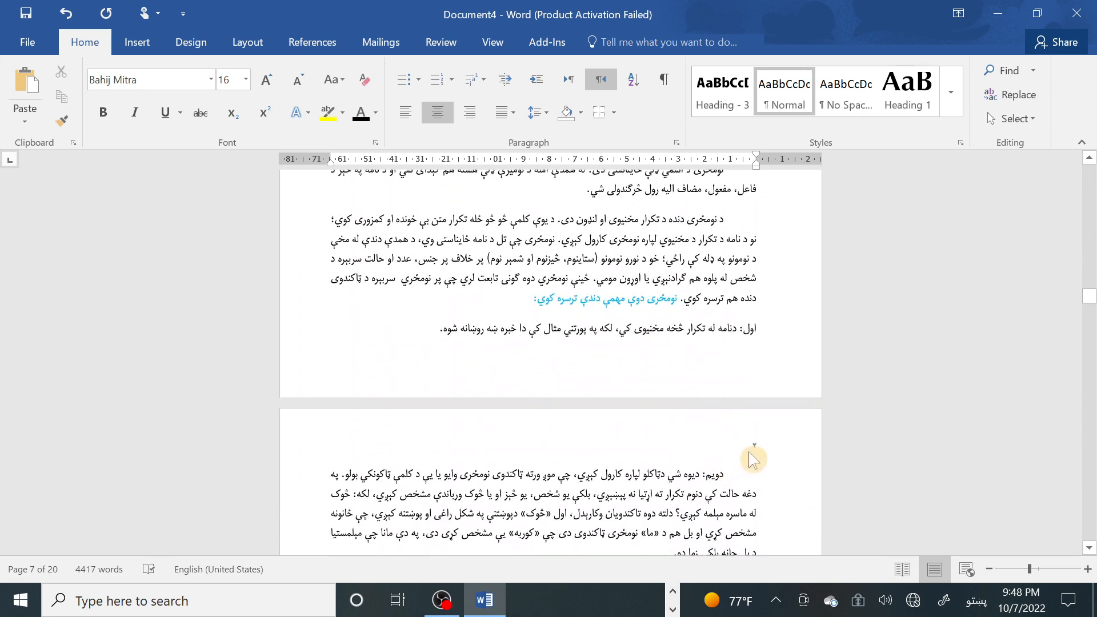
double_click(749, 451)
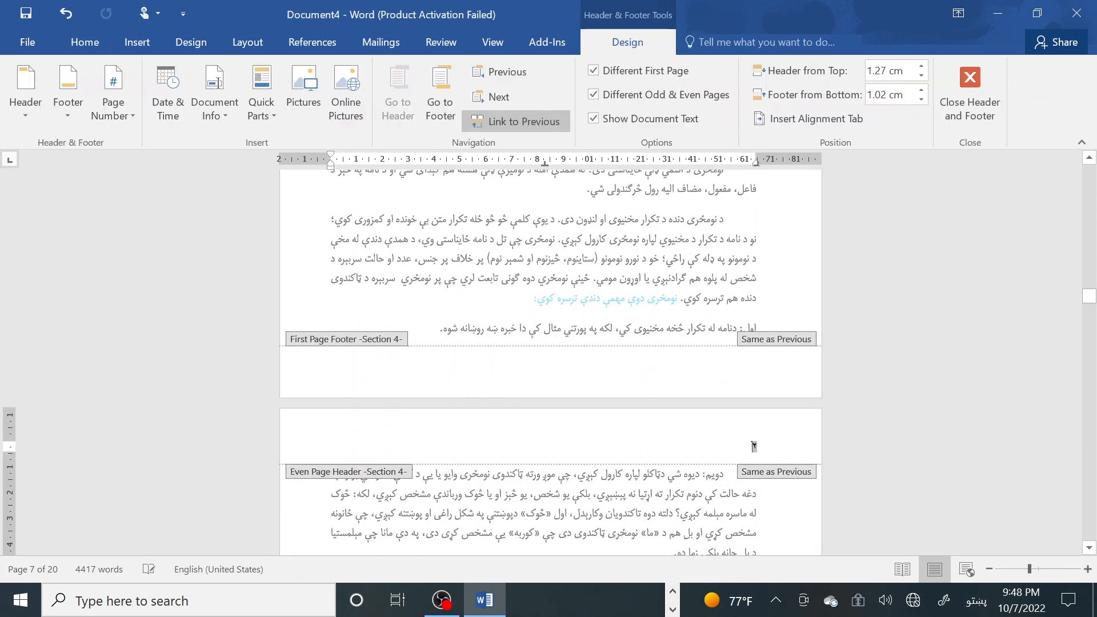
left_click(128, 120)
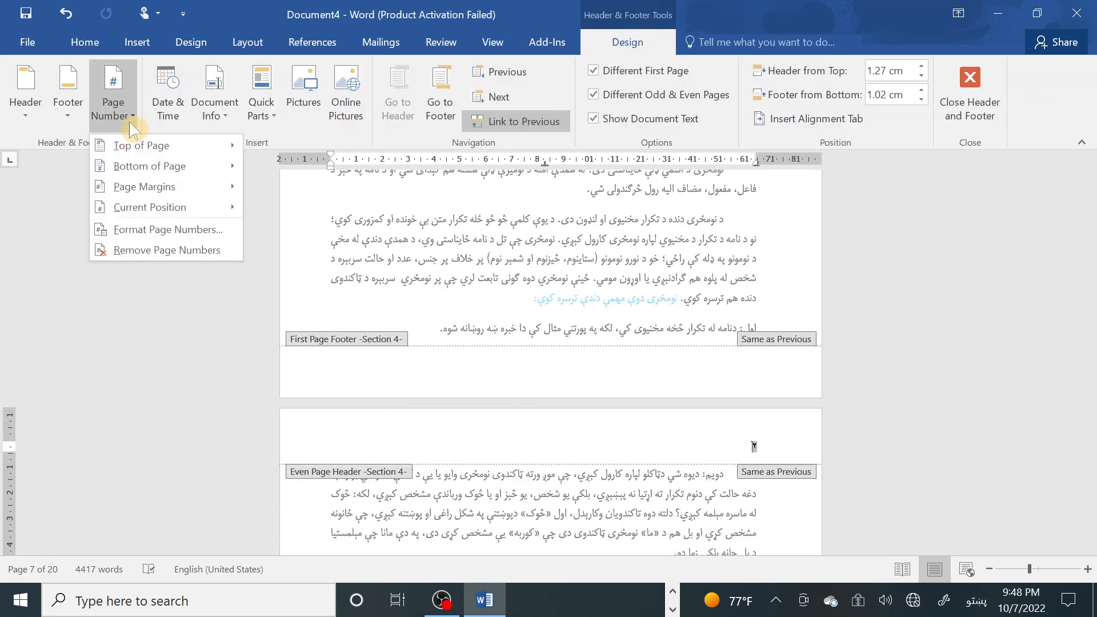
left_click(179, 231)
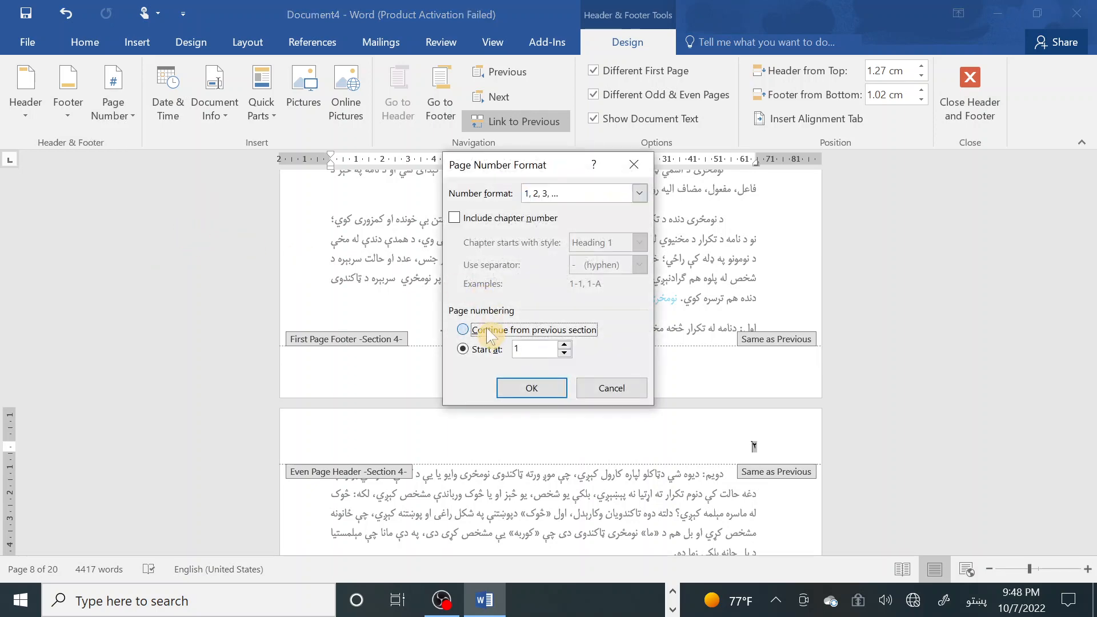
left_click(531, 388)
Insert a next-page section break before the heading د نومځري مرجع, preceded by a new blank line.
scroll(678, 386, "down", 5)
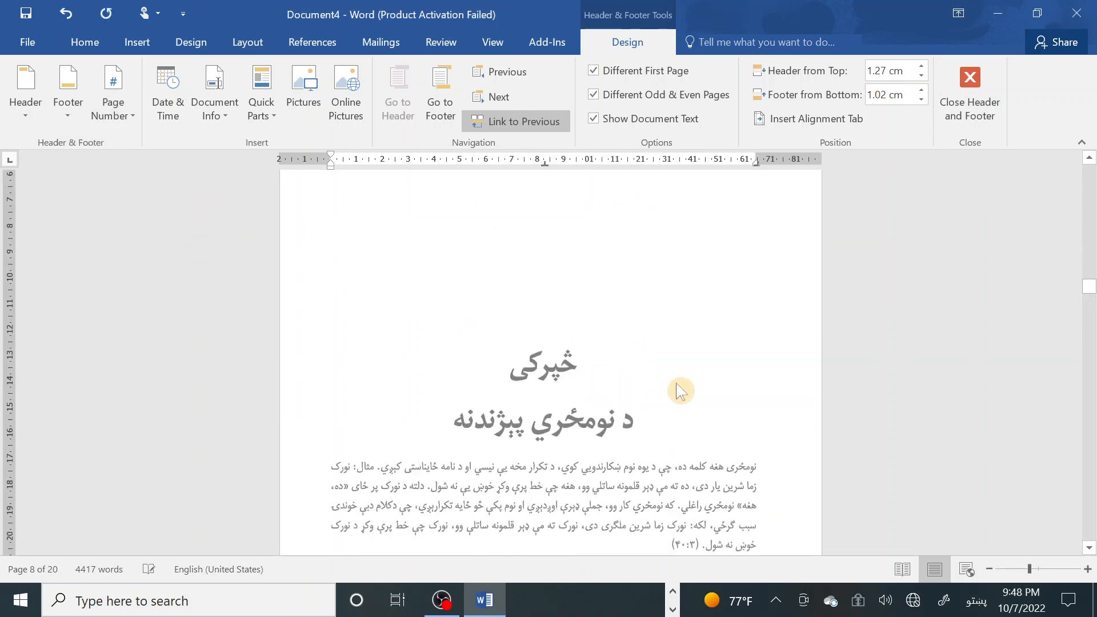
scroll(700, 394, "down", 3)
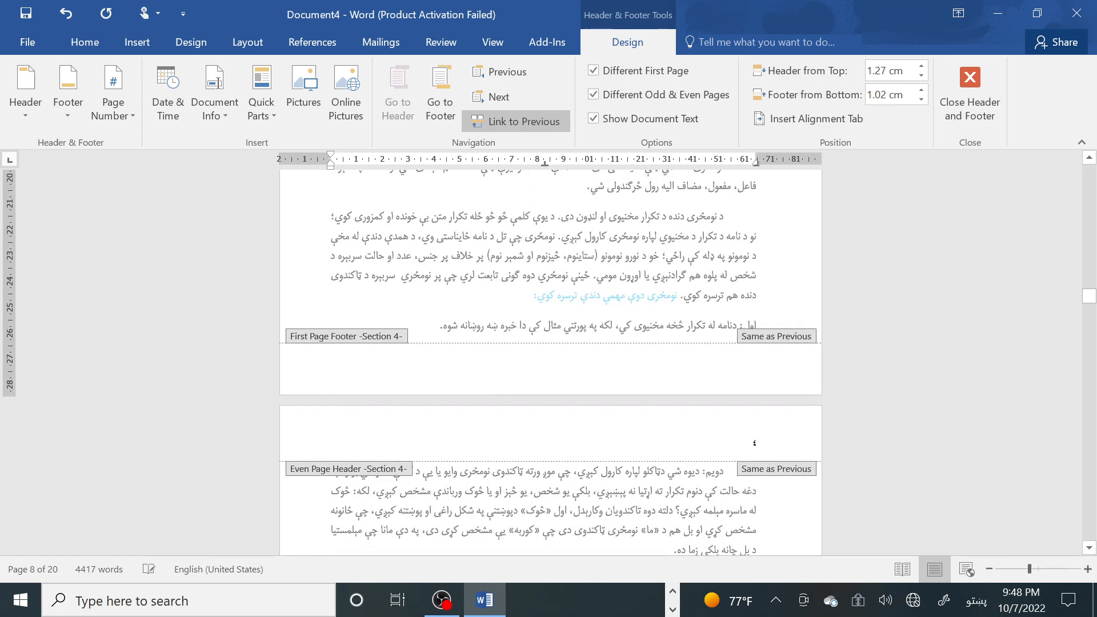
scroll(634, 406, "down", 10)
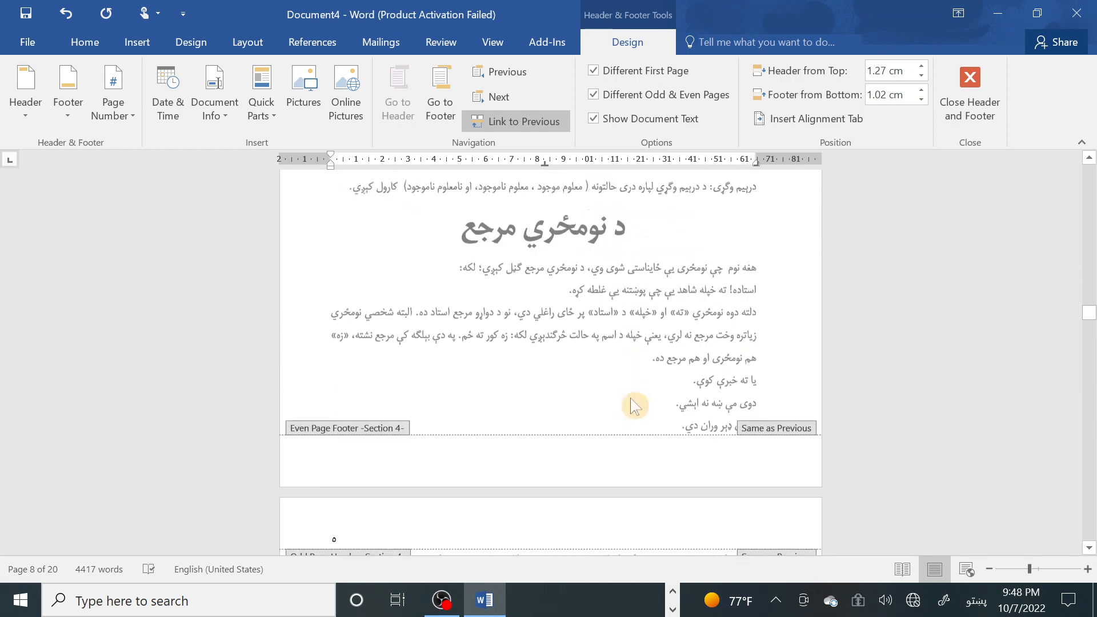
scroll(634, 406, "up", 1)
double_click(341, 268)
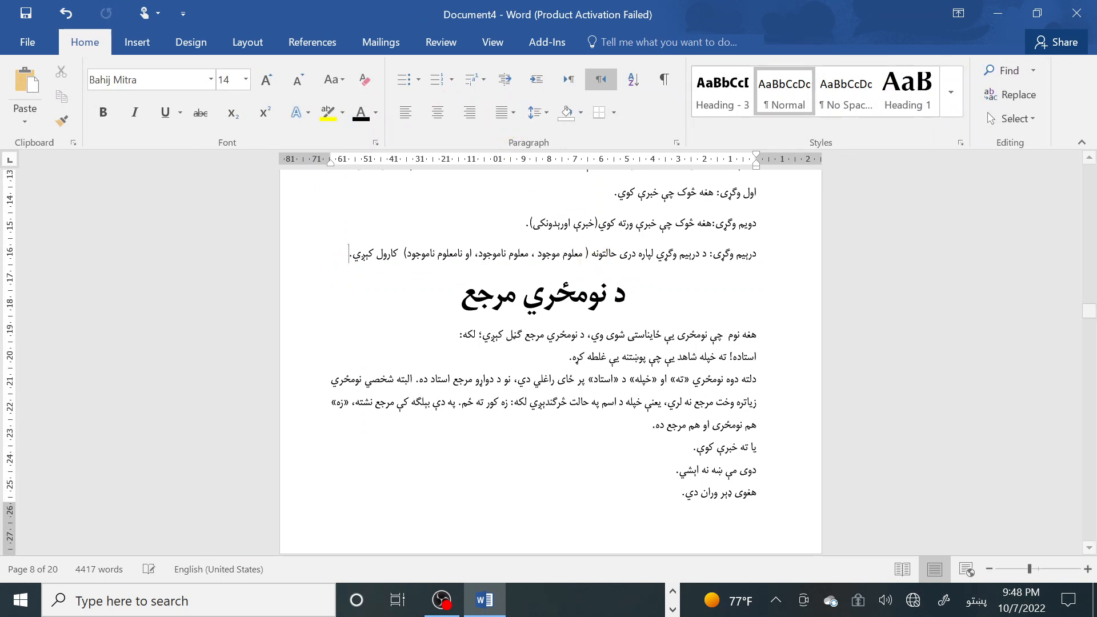
key("Return")
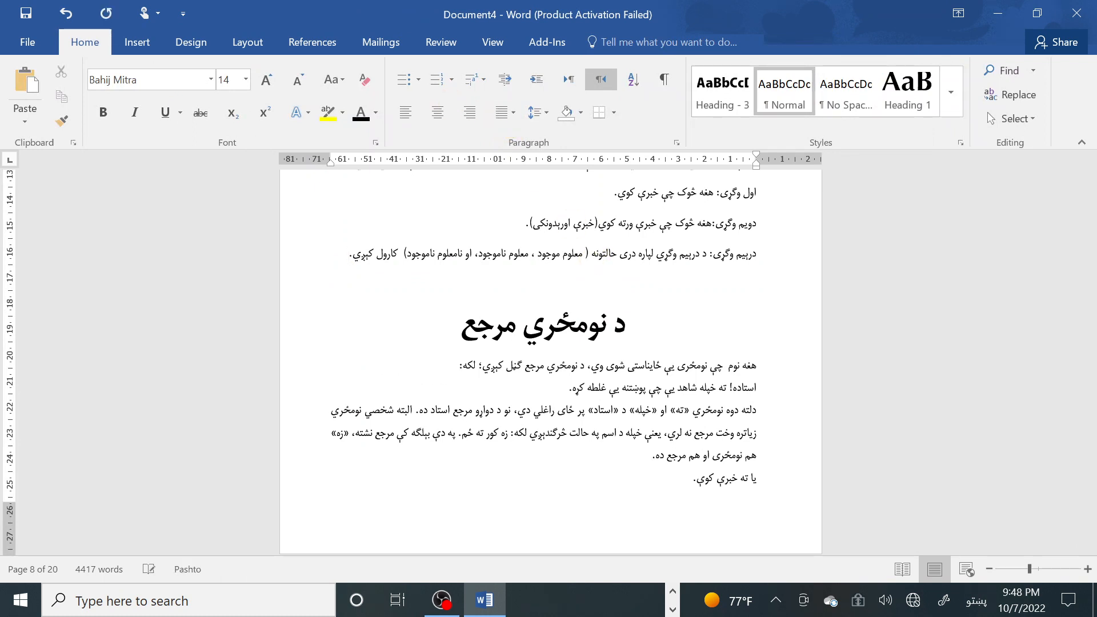
left_click(249, 43)
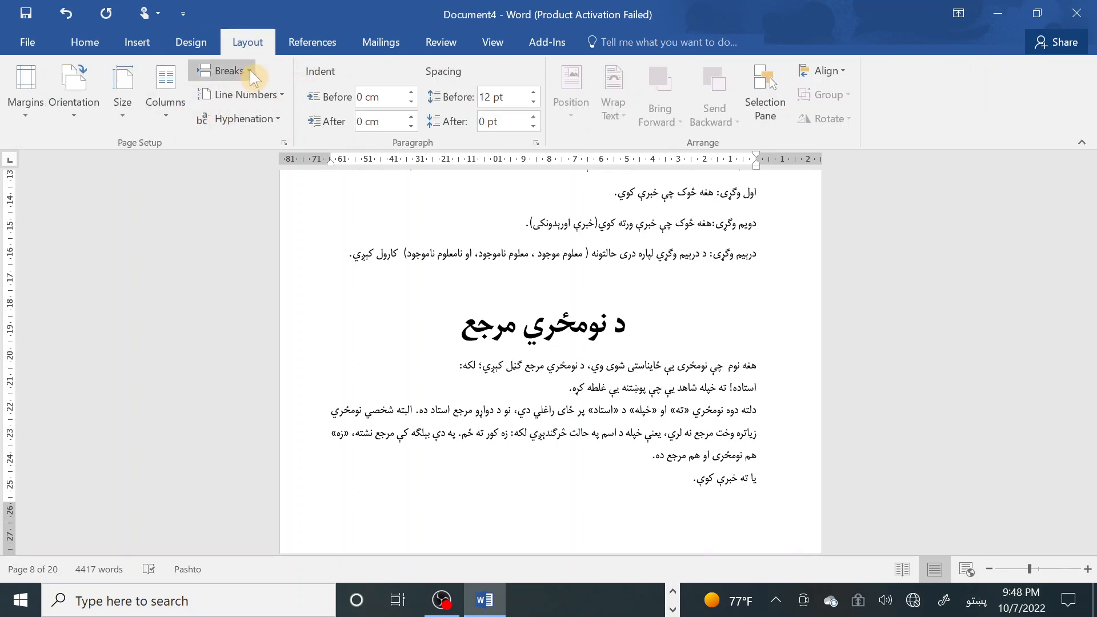
left_click(249, 70)
left_click(262, 281)
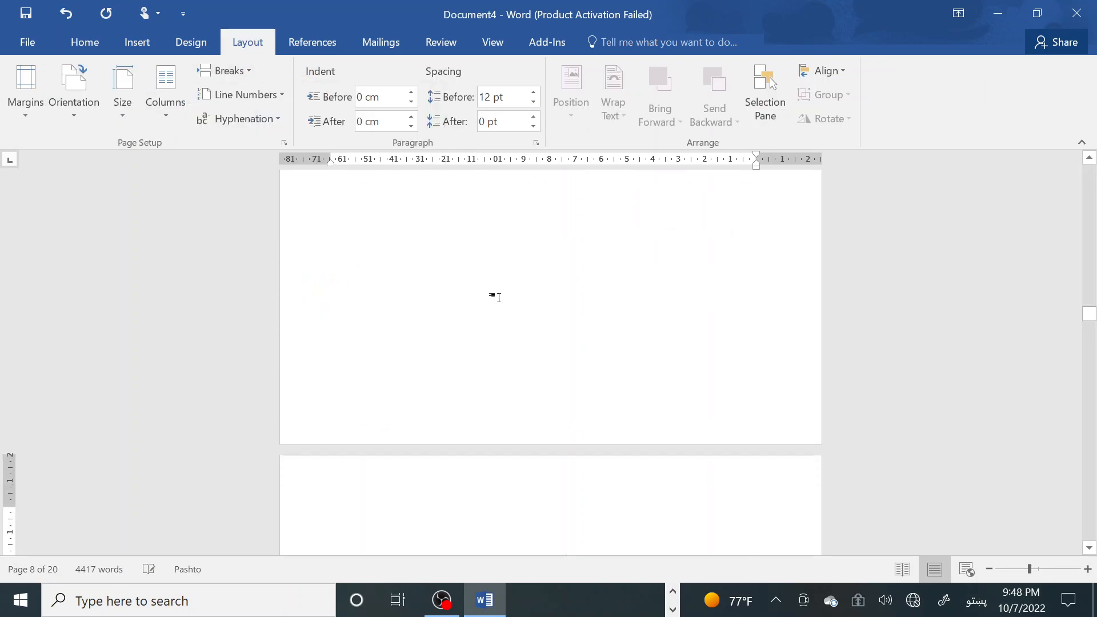
Add the chapter title درېیم څپرکی above the heading د نومځري مرجع and apply the Heading 1 style.
scroll(498, 297, "down", 3)
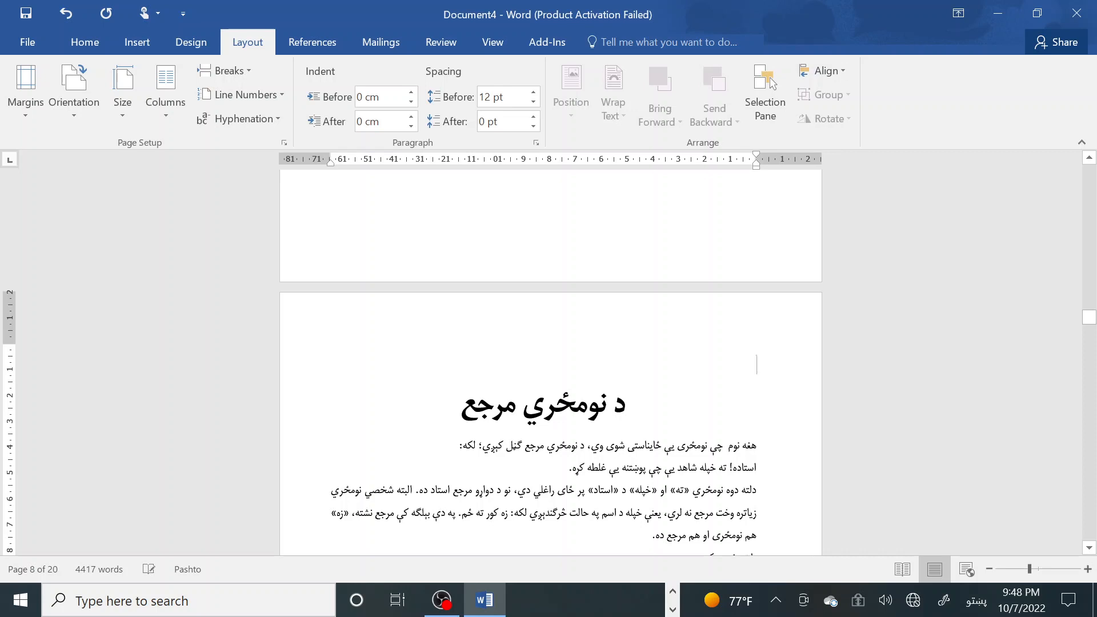
left_click(106, 44)
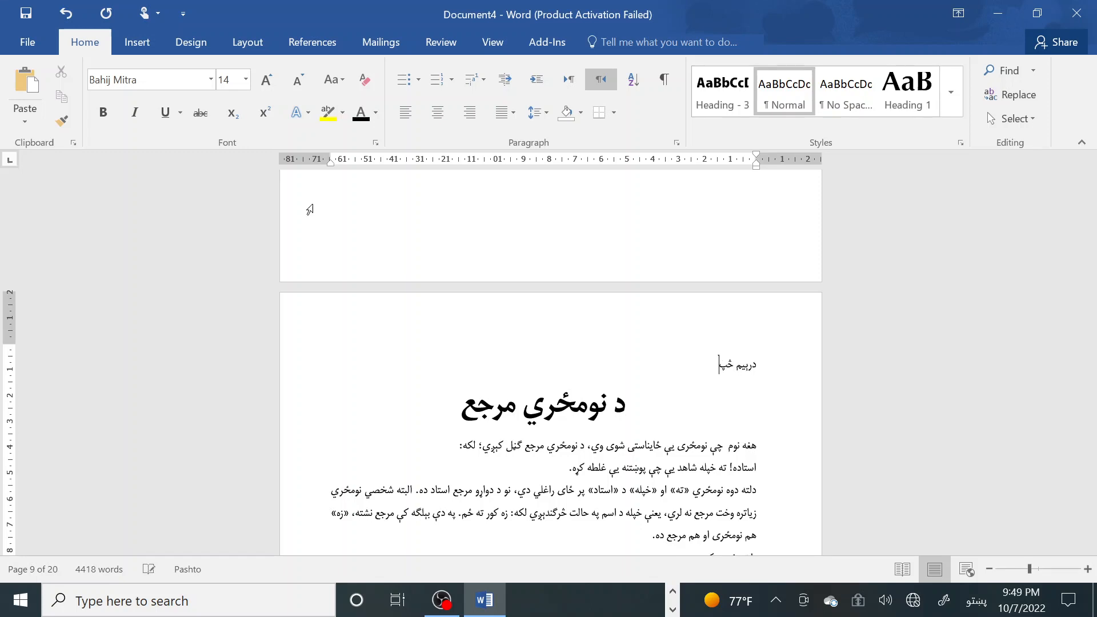
key("Return")
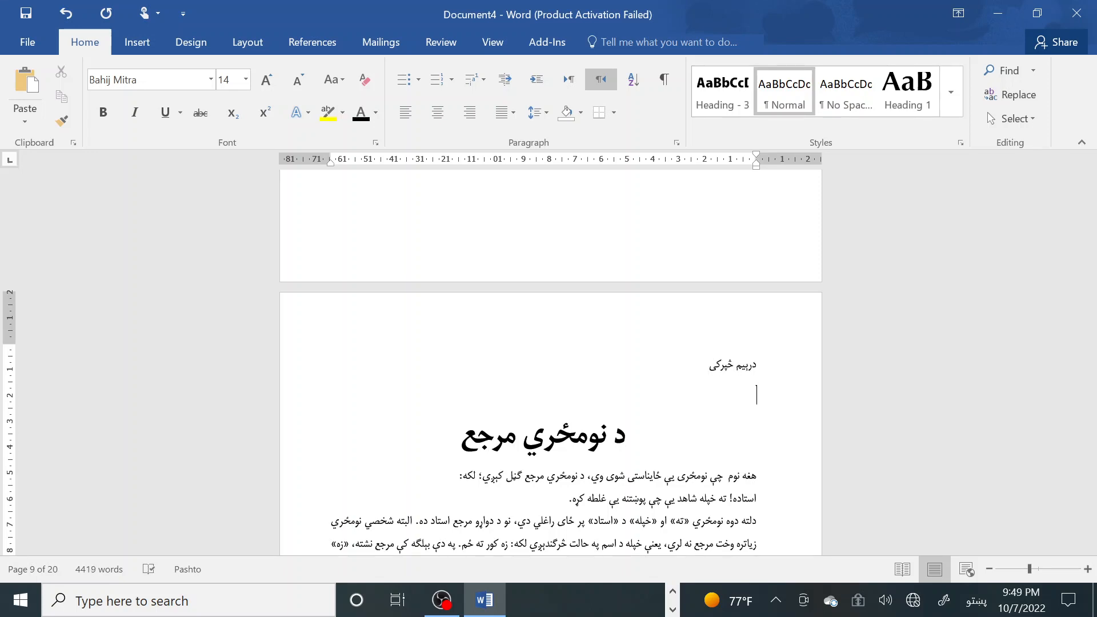
key("BackSpace")
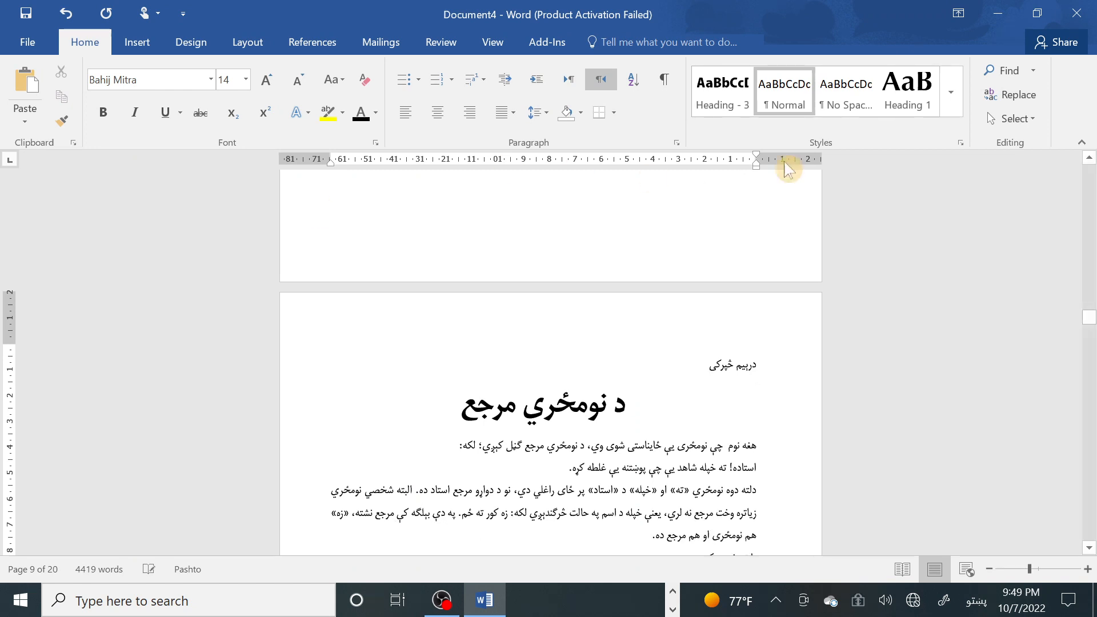
left_click(907, 91)
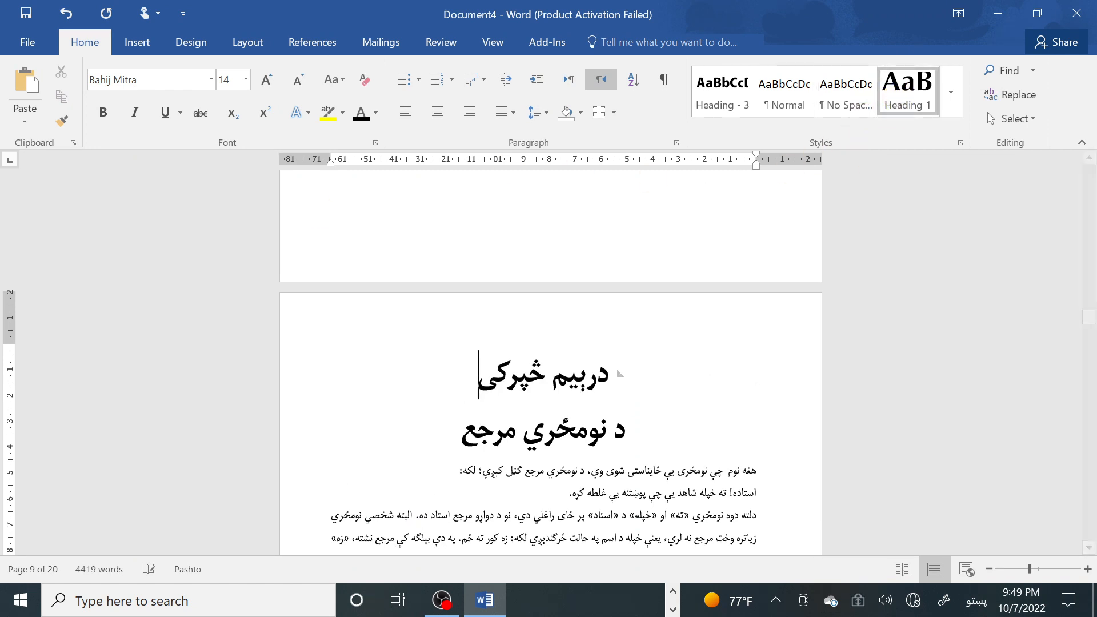
Add three blank lines above the chapter title درېیم څپرکی to lower it on its page.
left_click(609, 225)
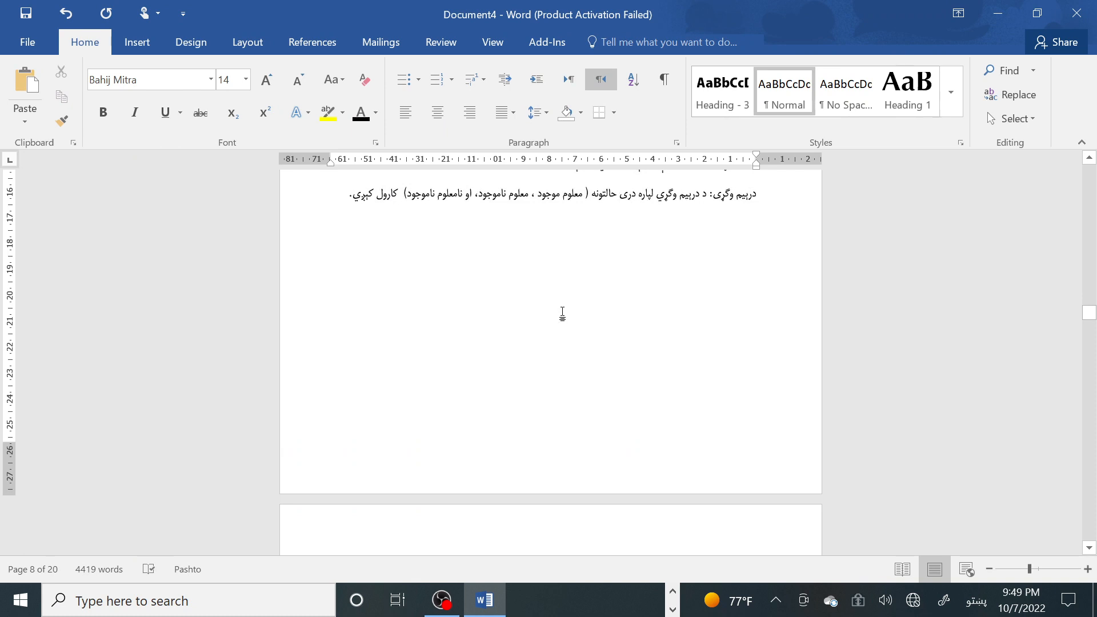
scroll(345, 217, "down", 4)
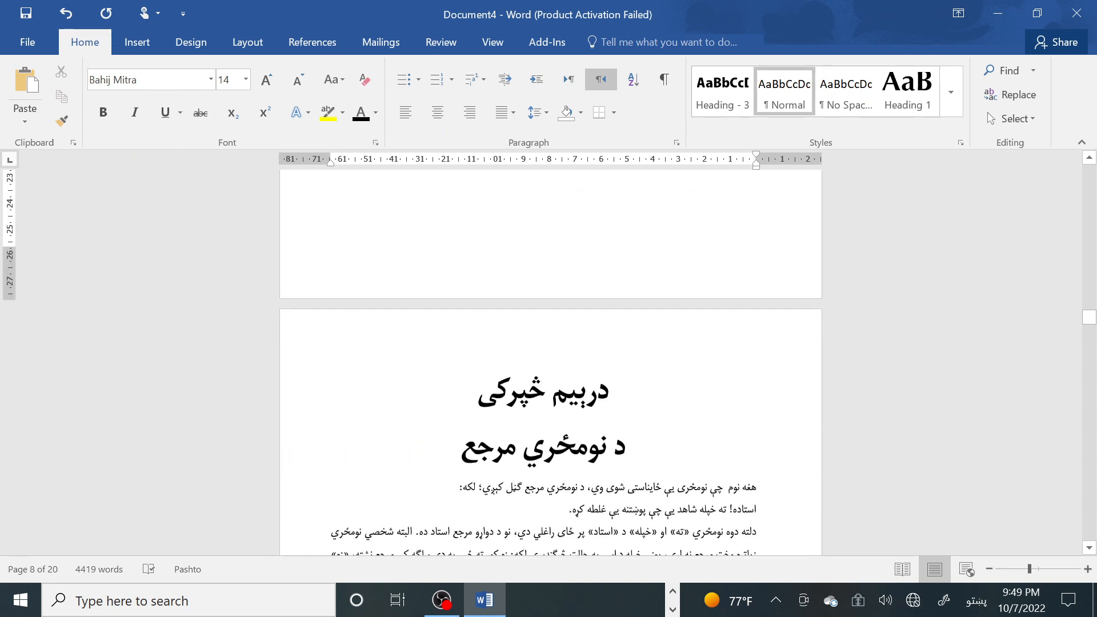
left_click(633, 386)
key("Return")
key("Return")
key("Return")
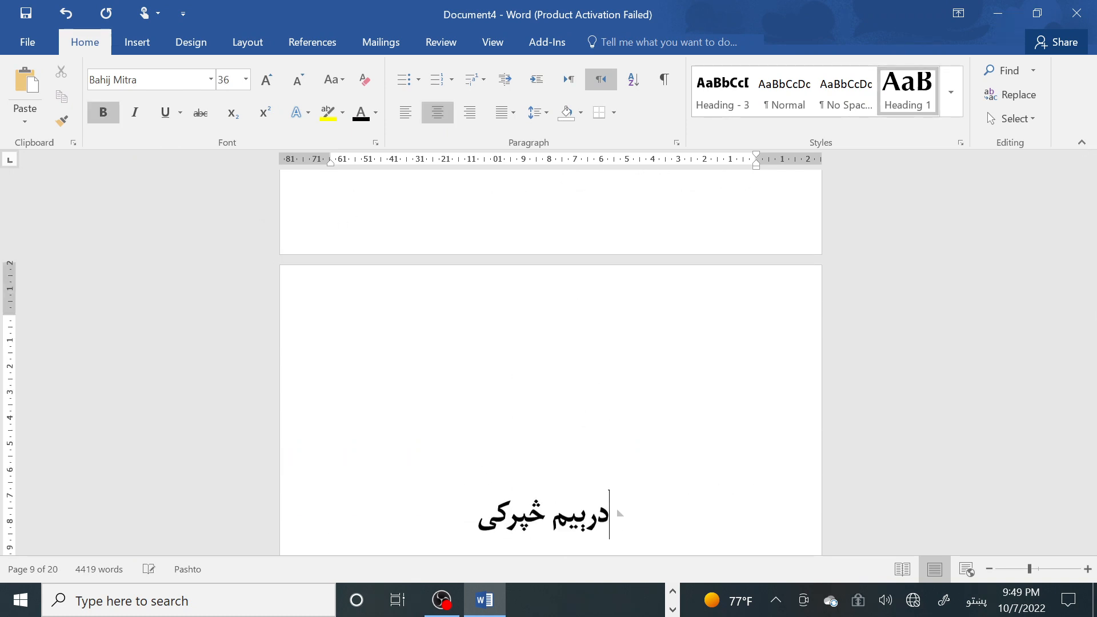
Copy the body text formatting onto the blank lines above the chapter title درېیم څپرکی with Format Painter.
left_click(598, 437)
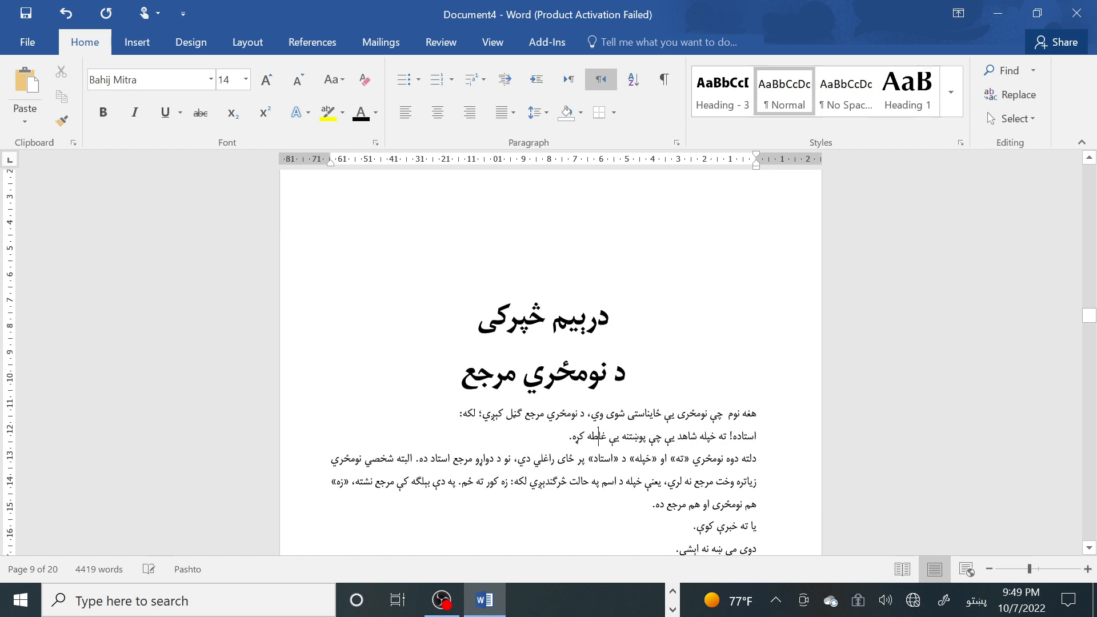
left_click(71, 125)
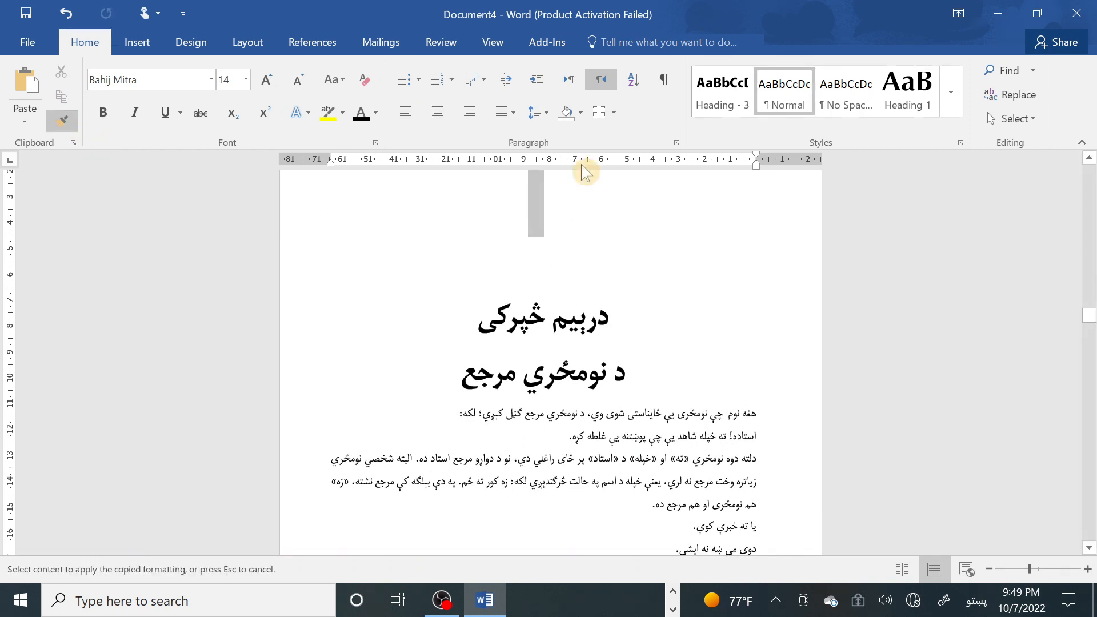
scroll(585, 171, "up", 5)
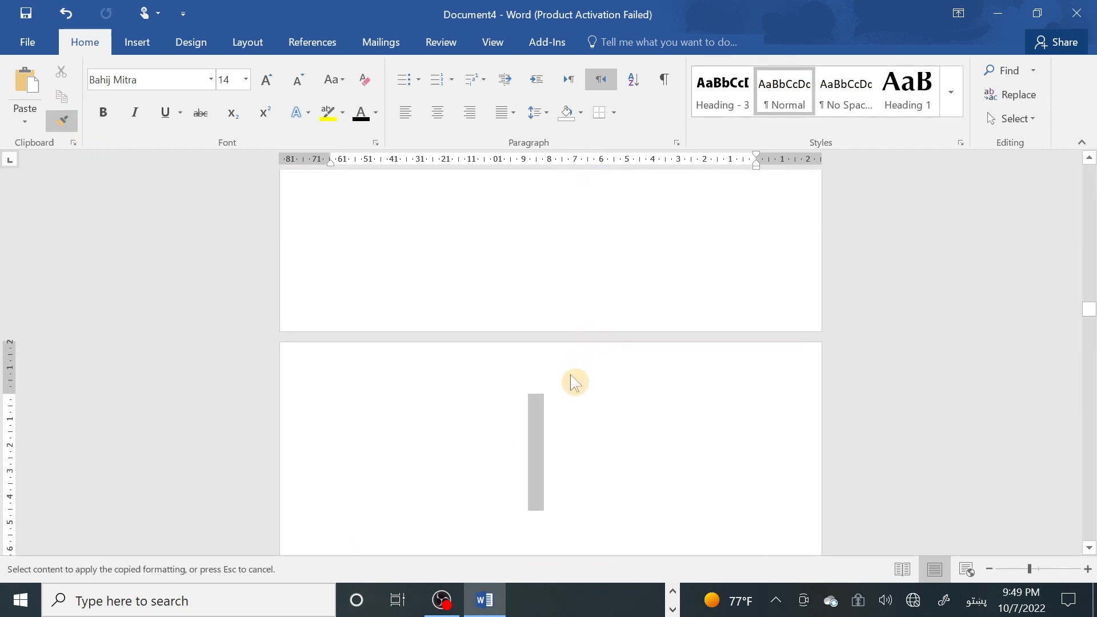
left_click(574, 381)
scroll(583, 395, "down", 2)
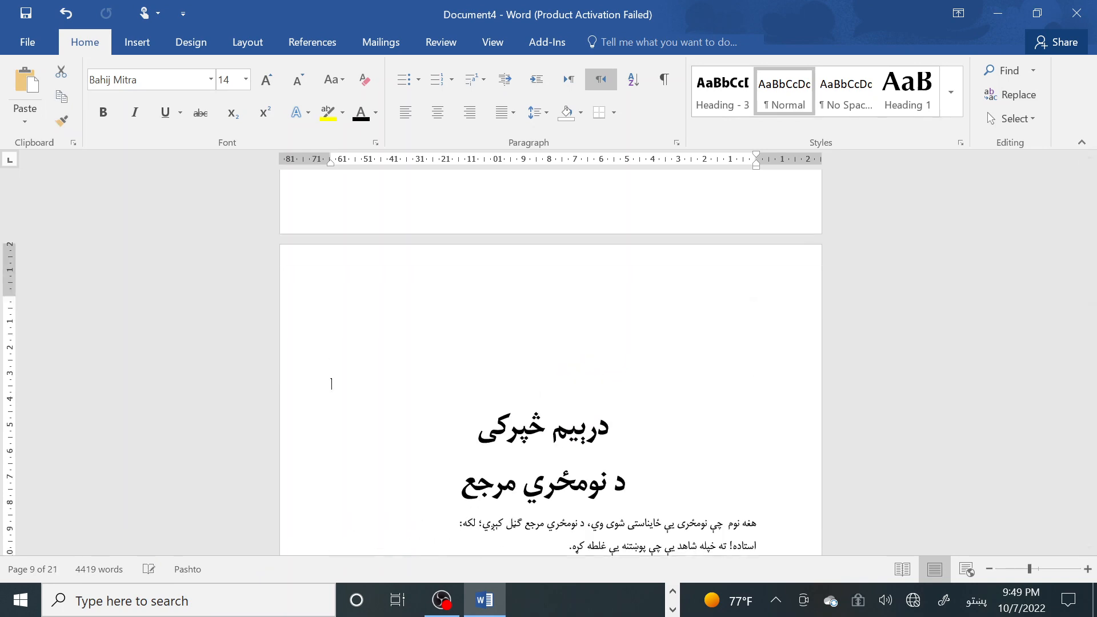
key("ctrl+z")
Check that section 5's page number format continues from the previous section, accept it and return to the body text.
scroll(331, 394, "down", 10)
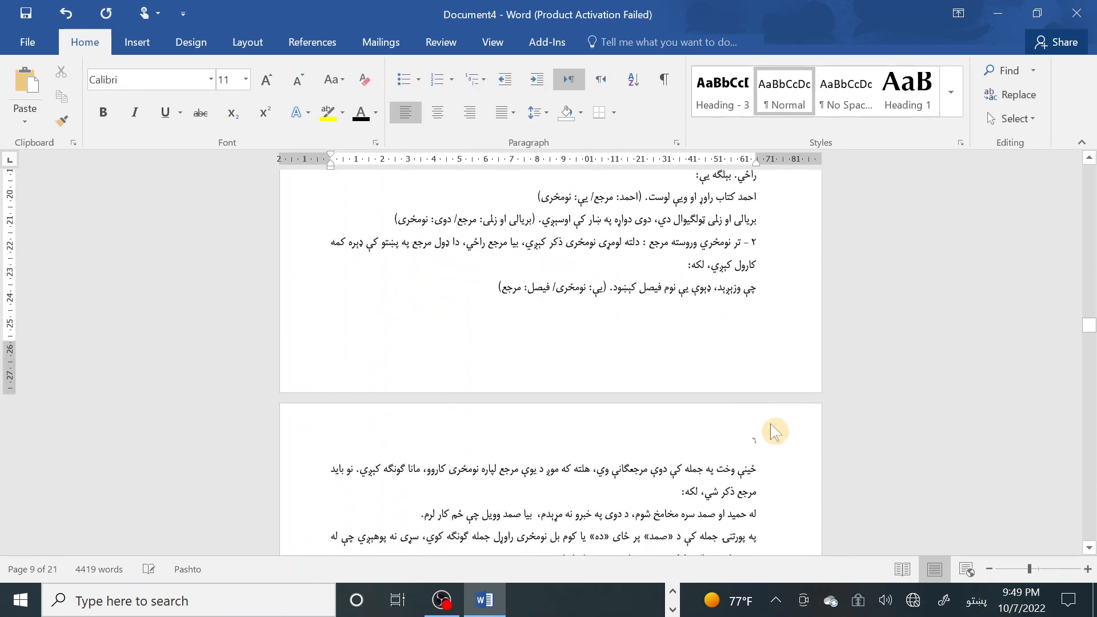
double_click(760, 454)
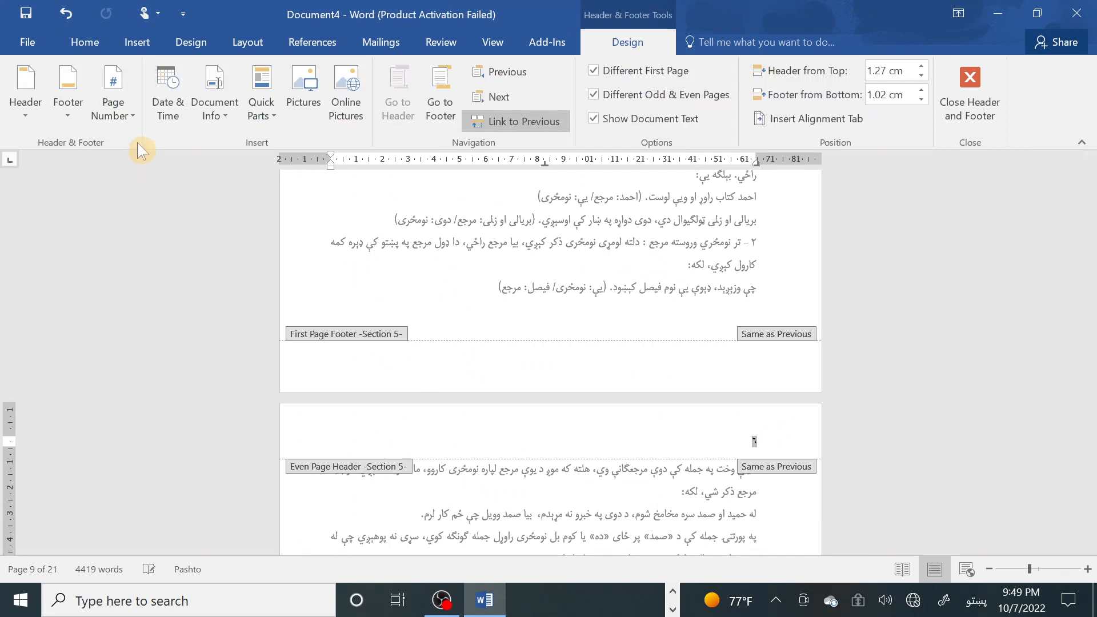
left_click(132, 125)
left_click(162, 226)
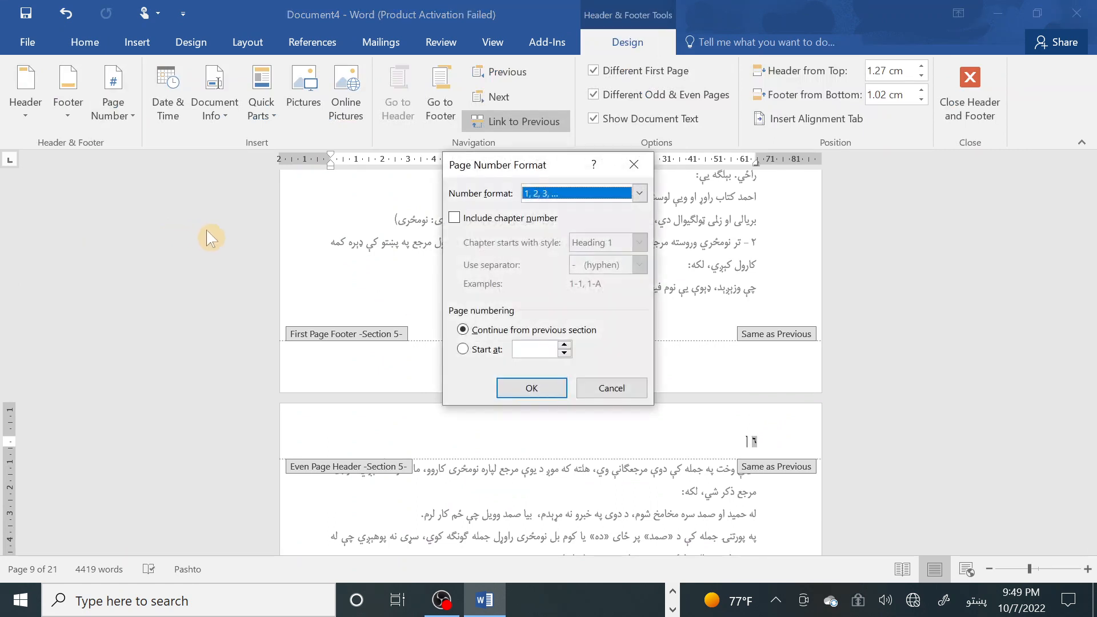
left_click(530, 388)
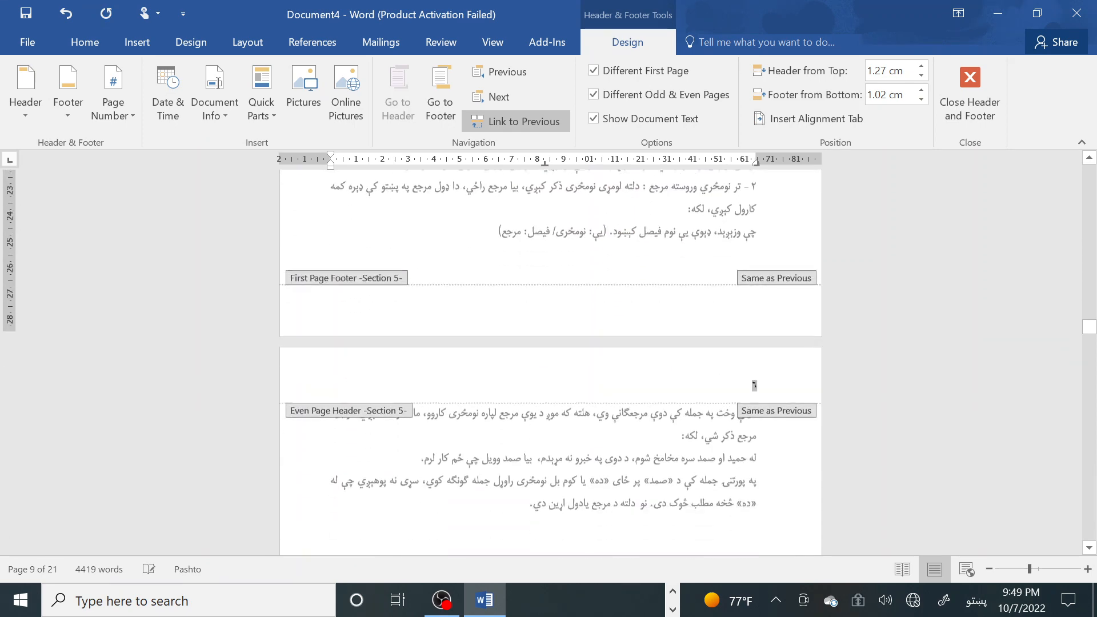
scroll(645, 362, "down", 3)
double_click(625, 327)
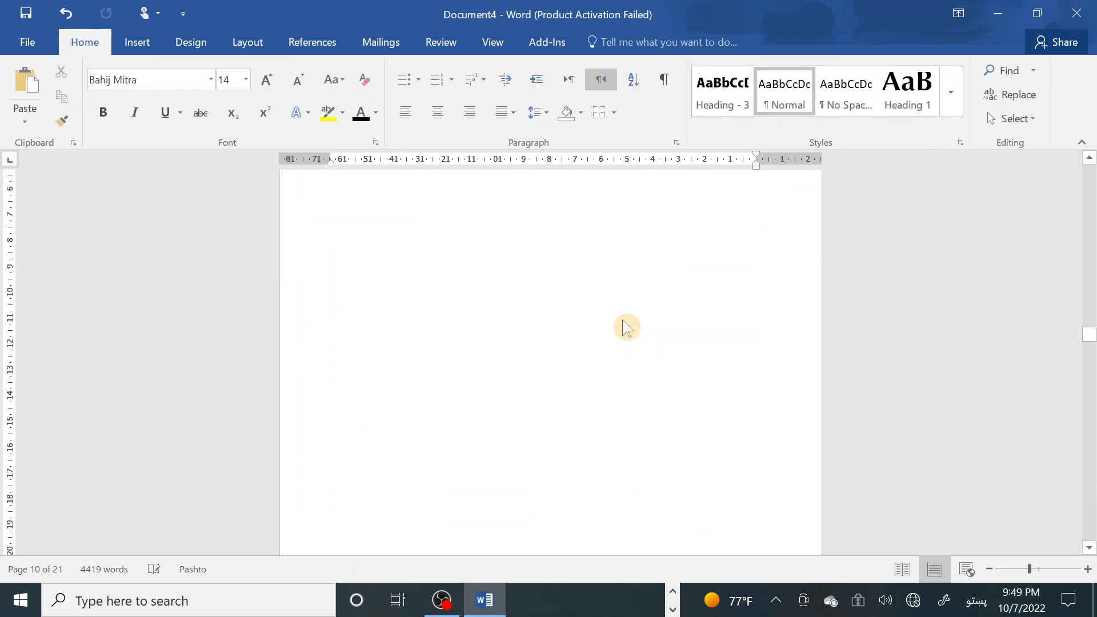
Examine the headings and page numbers through the pronoun tables and tree diagram, then from the cover page to the heading د سر خبرې.
scroll(550, 408, "down", 1)
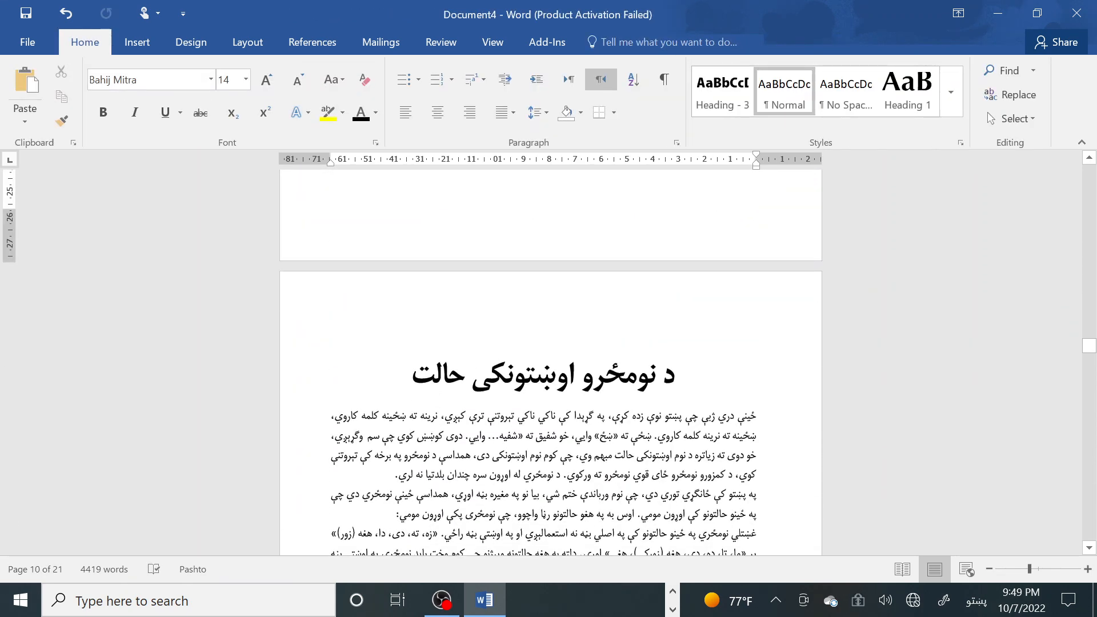
scroll(550, 362, "down", 3)
scroll(658, 267, "up", 3)
scroll(550, 364, "down", 15)
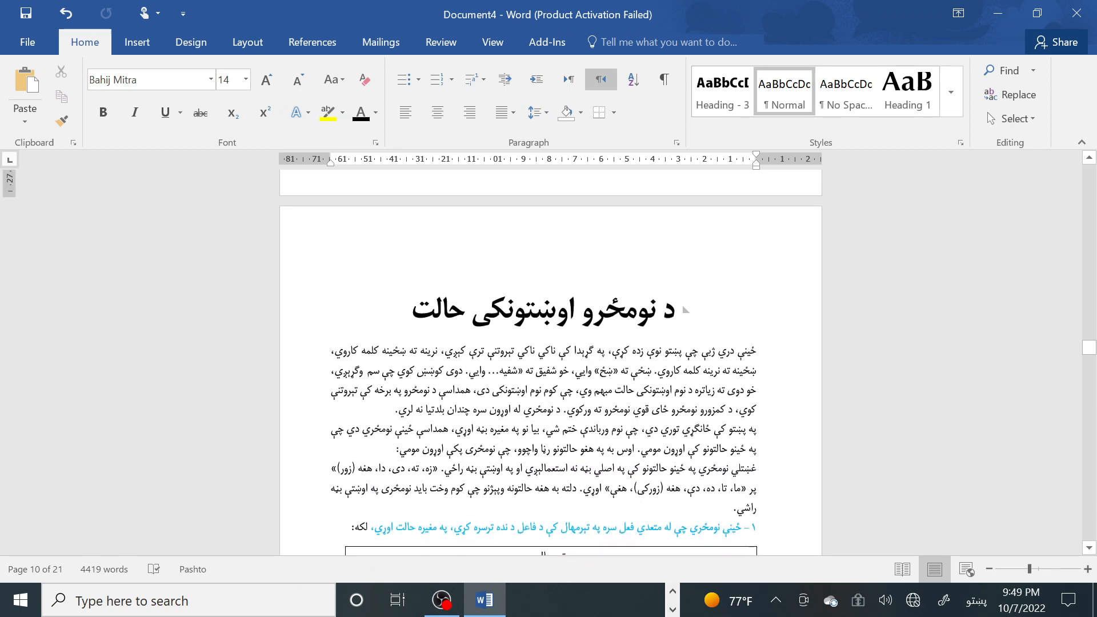
scroll(660, 358, "down", 14)
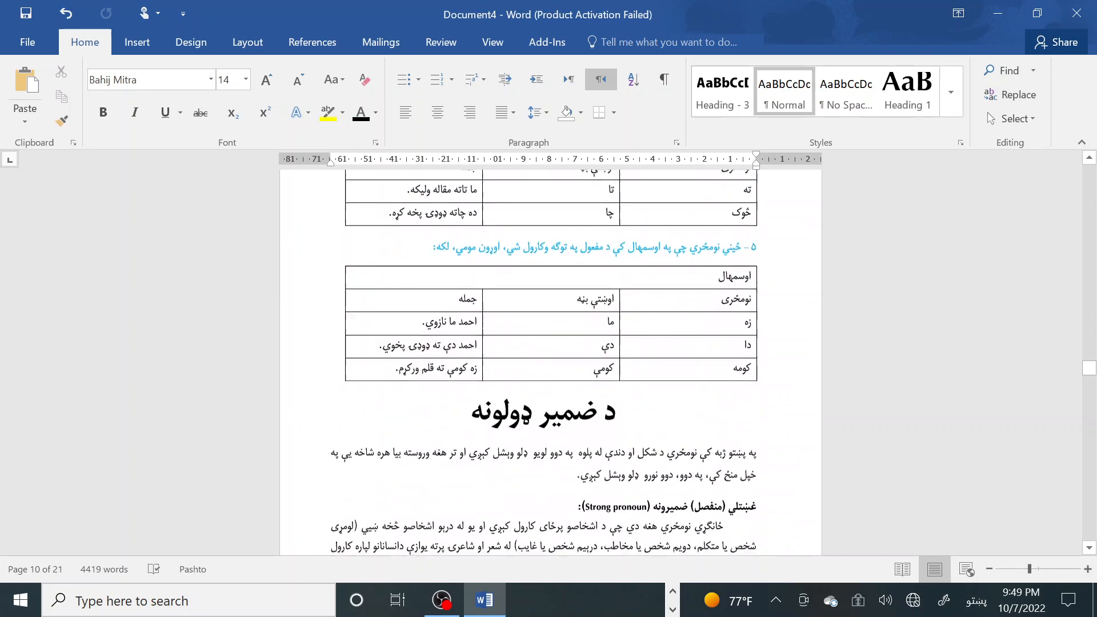
scroll(660, 359, "down", 3)
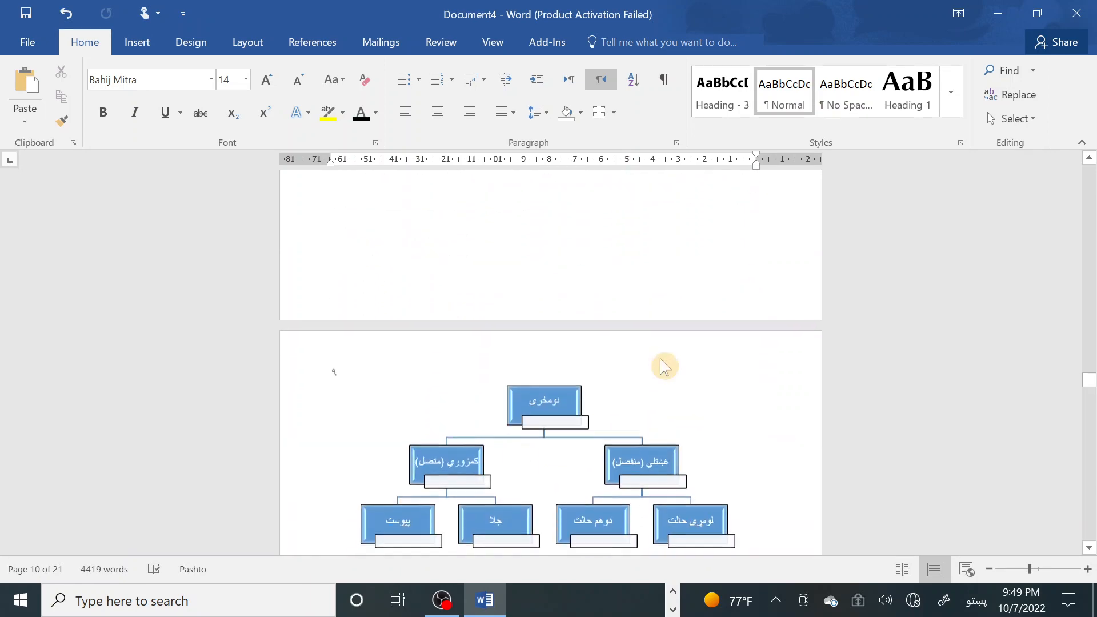
left_click(661, 365)
scroll(661, 364, "down", 3)
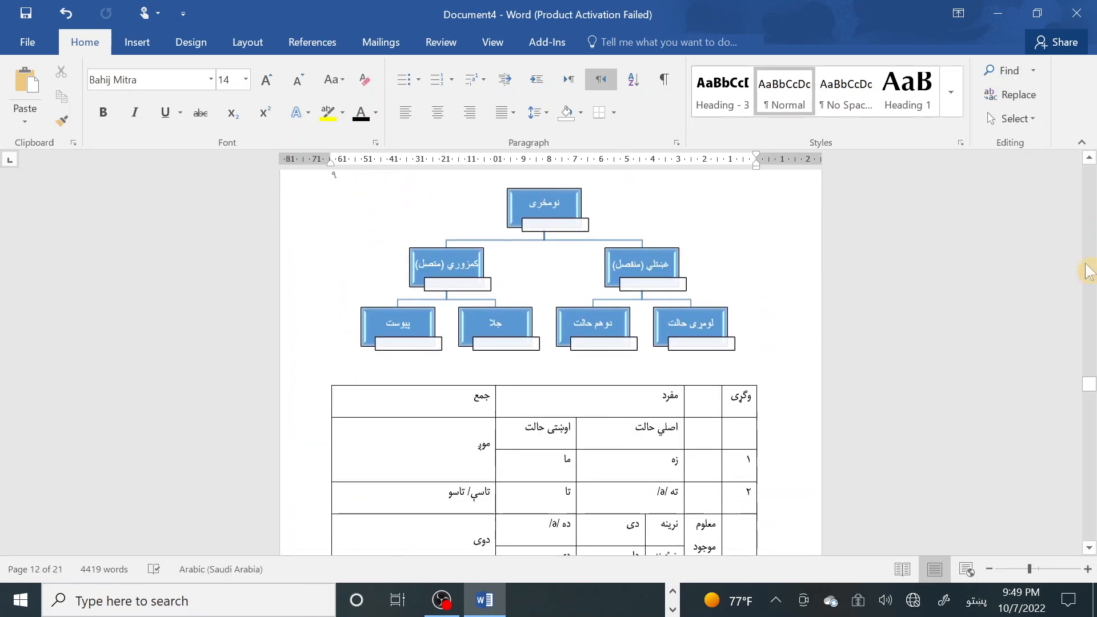
left_click_drag(1091, 393, 1092, 177)
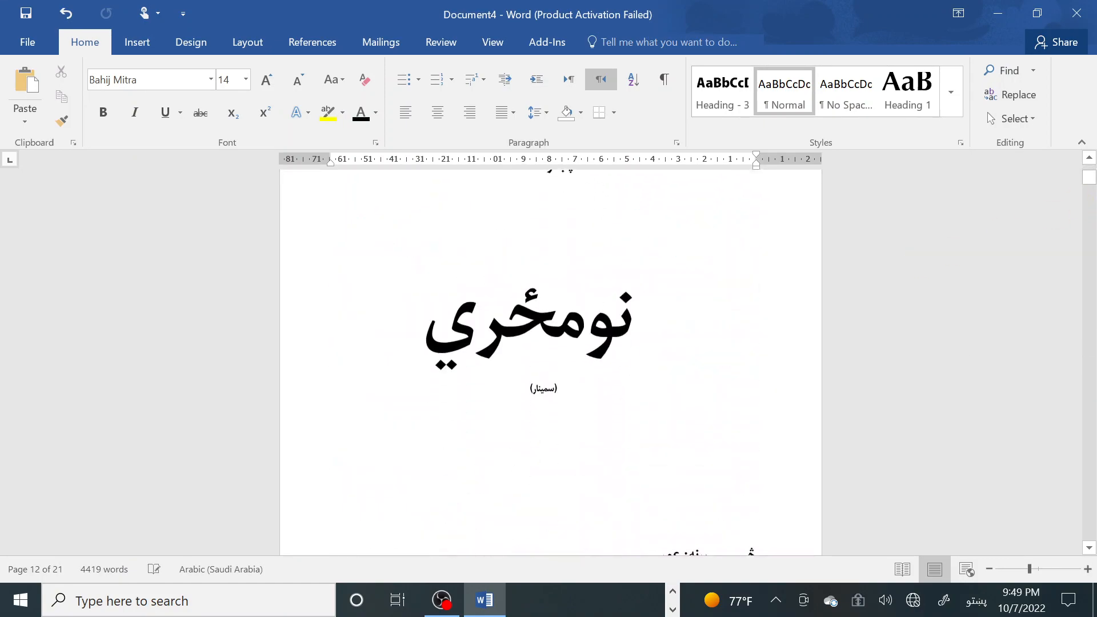
scroll(731, 341, "down", 15)
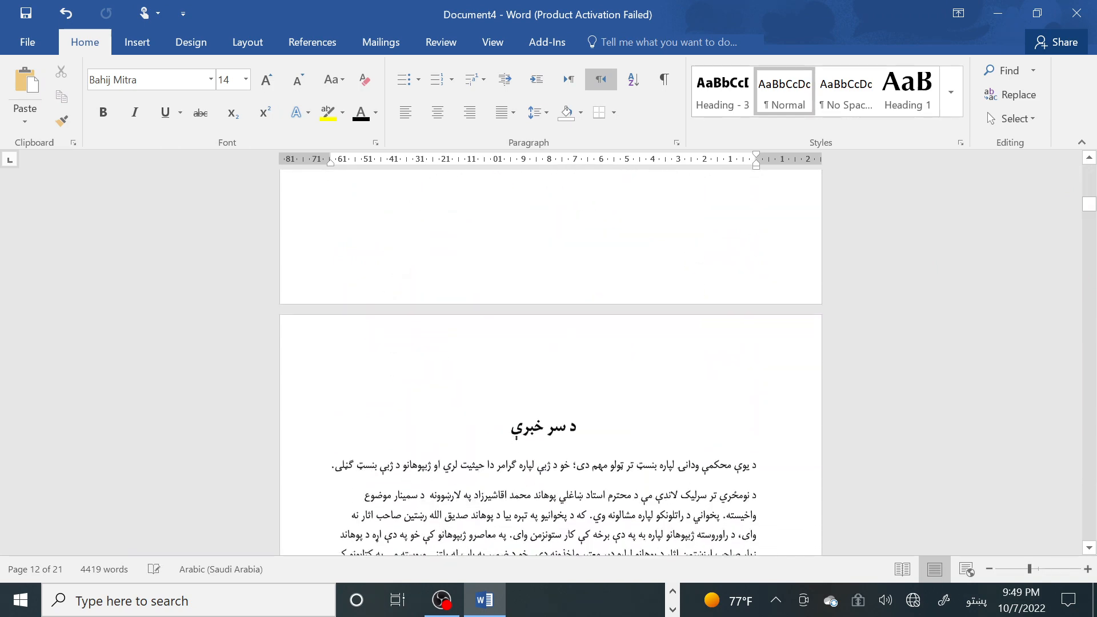
Update the entire table of contents, not just its page numbers.
scroll(550, 360, "down", 12)
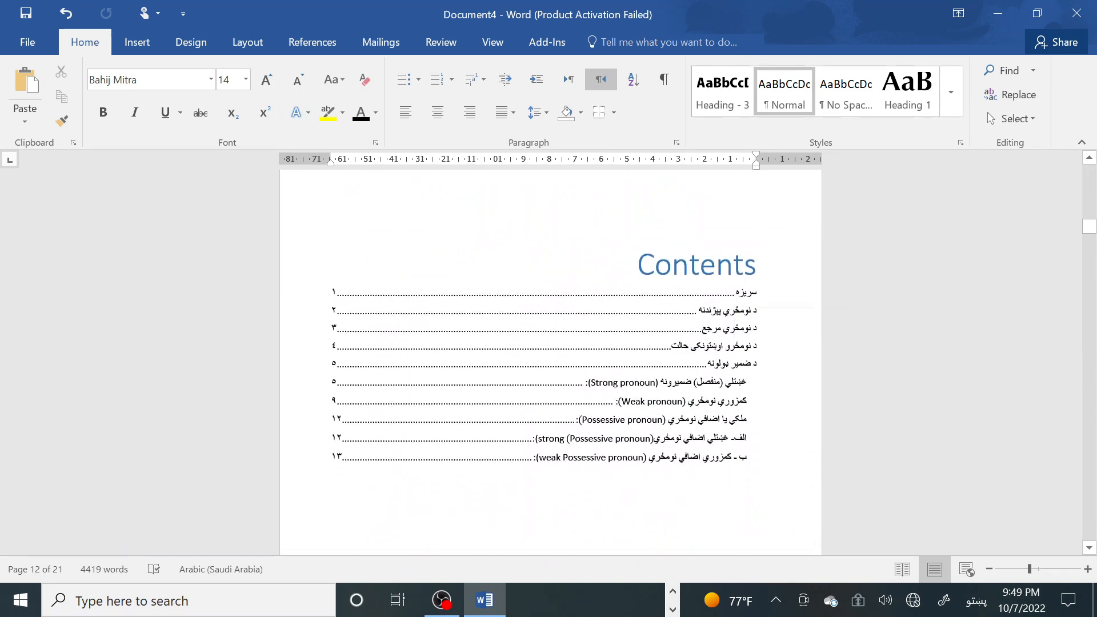
left_click(707, 327)
left_click(691, 225)
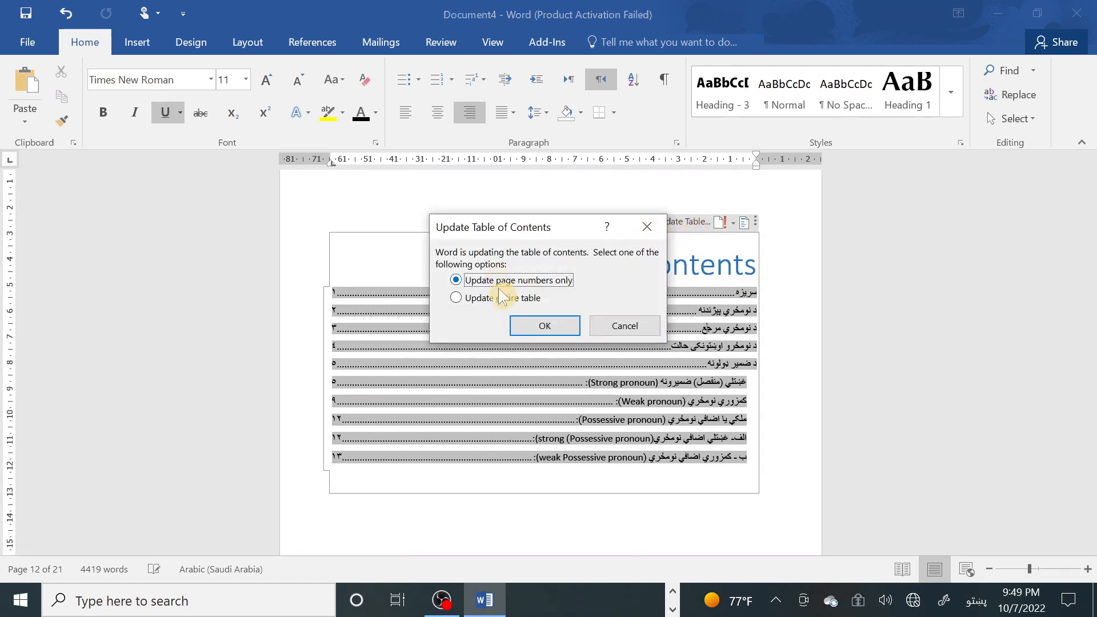
left_click(505, 300)
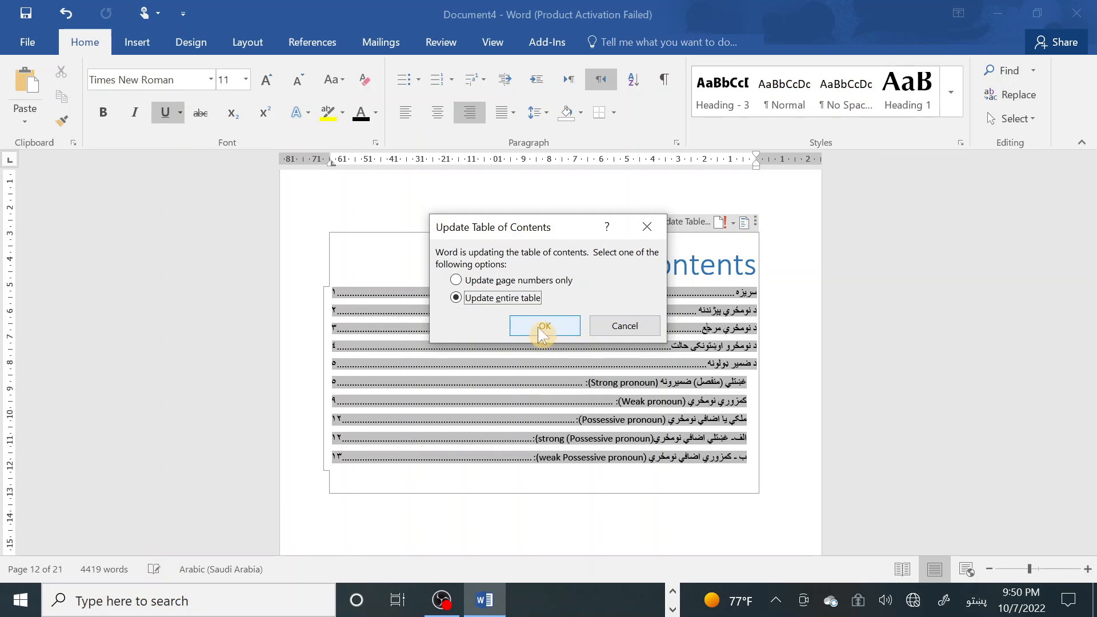
left_click(520, 281)
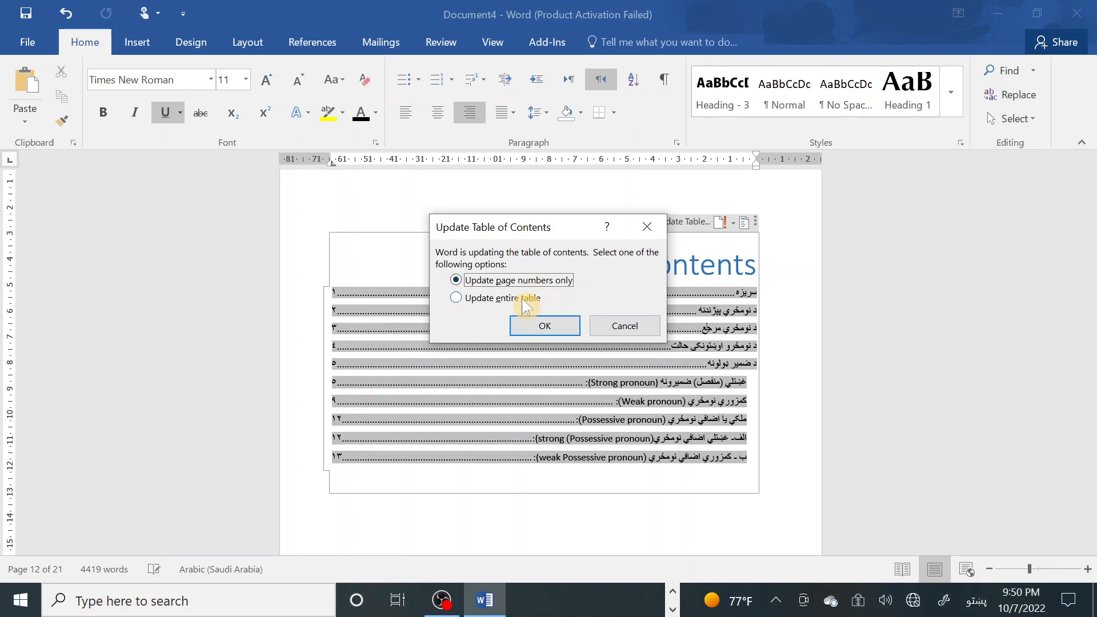
left_click(522, 299)
left_click(546, 324)
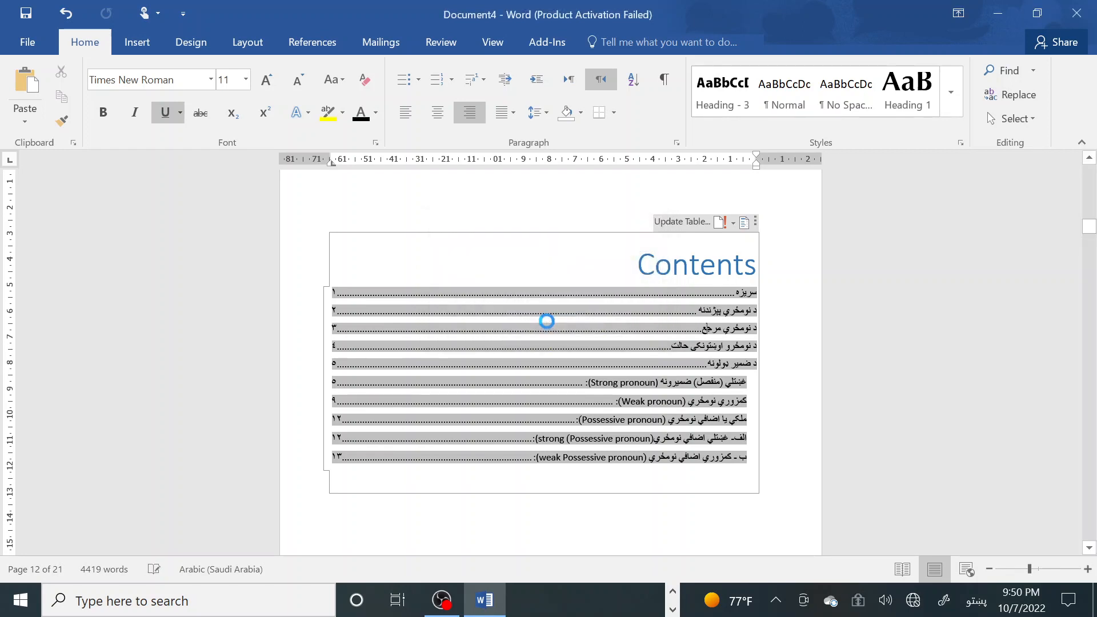
Set the whole table of contents to right-to-left text direction and apply the Bahij Mitra font.
left_click(745, 222)
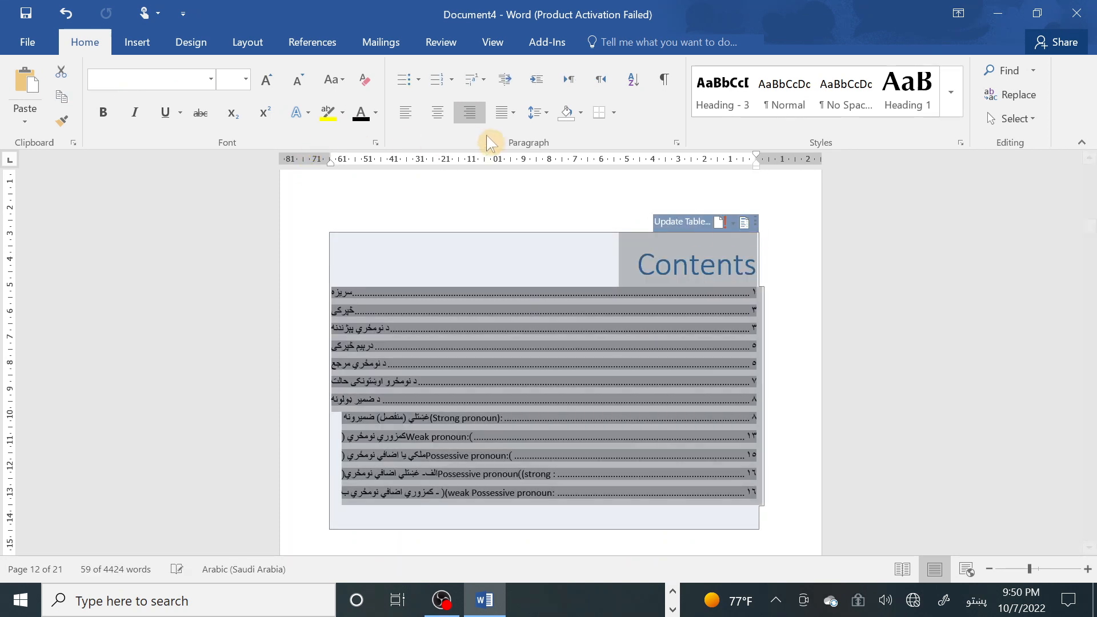
left_click(605, 84)
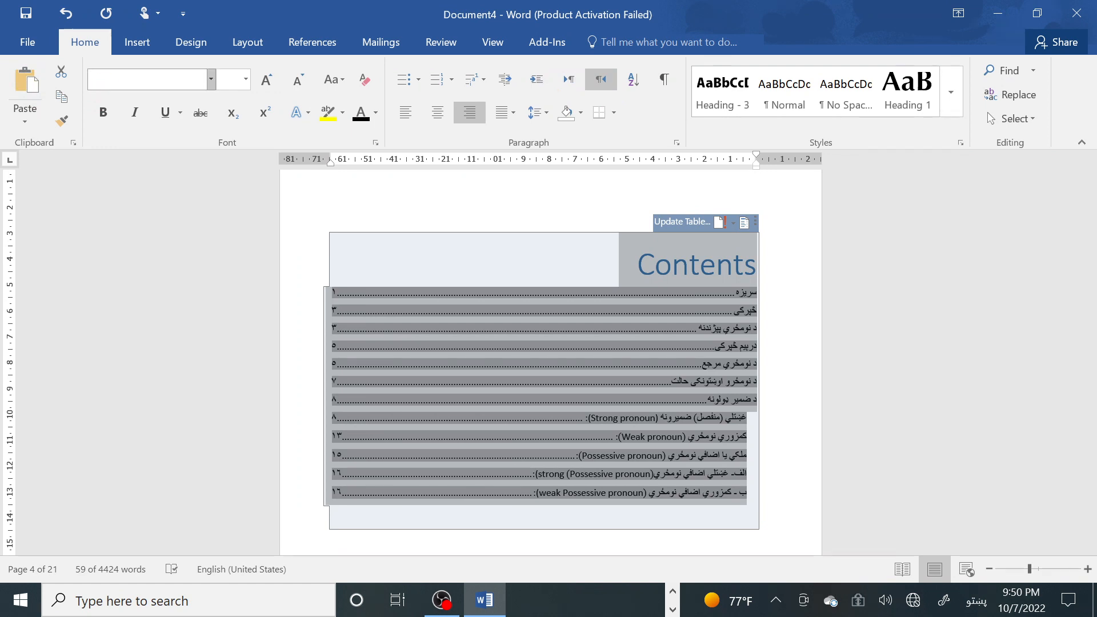
type("Bahij Mitra")
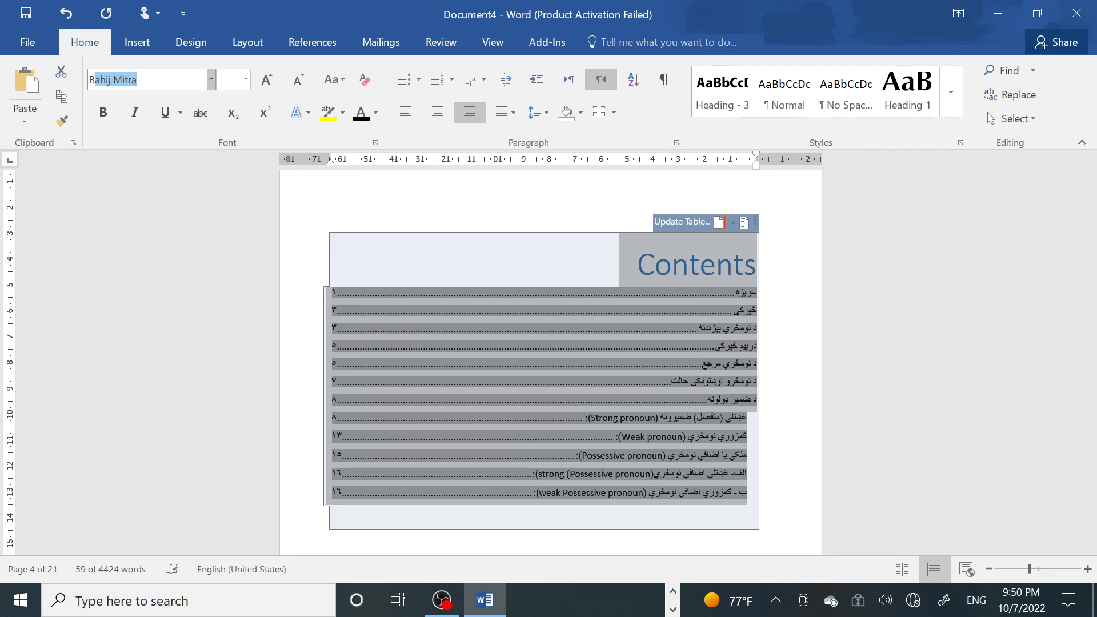
key("Return")
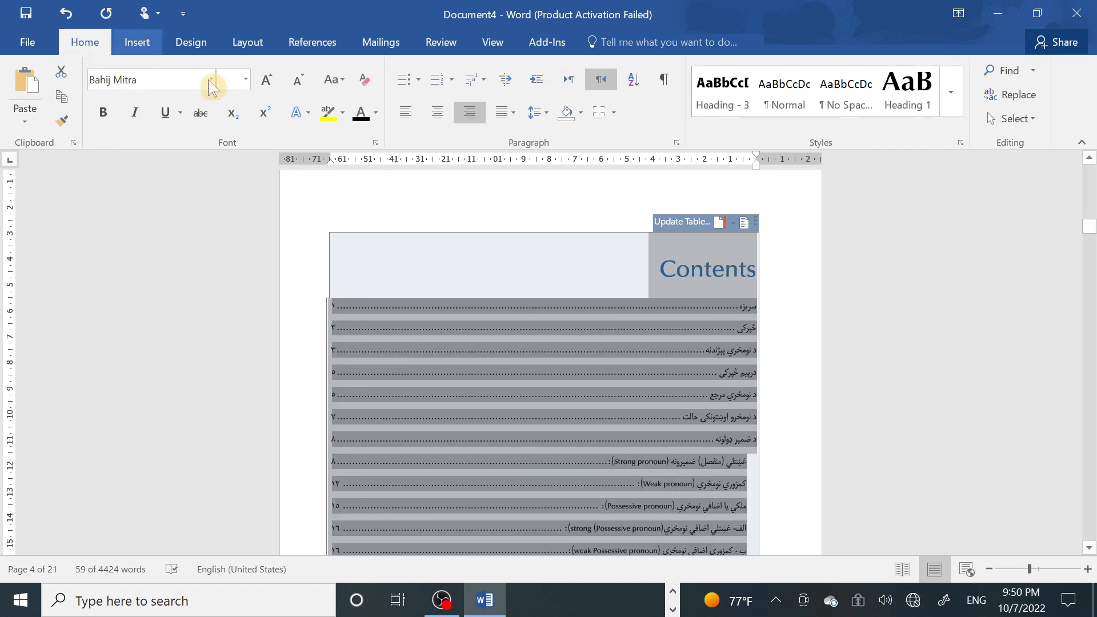
left_click(561, 295)
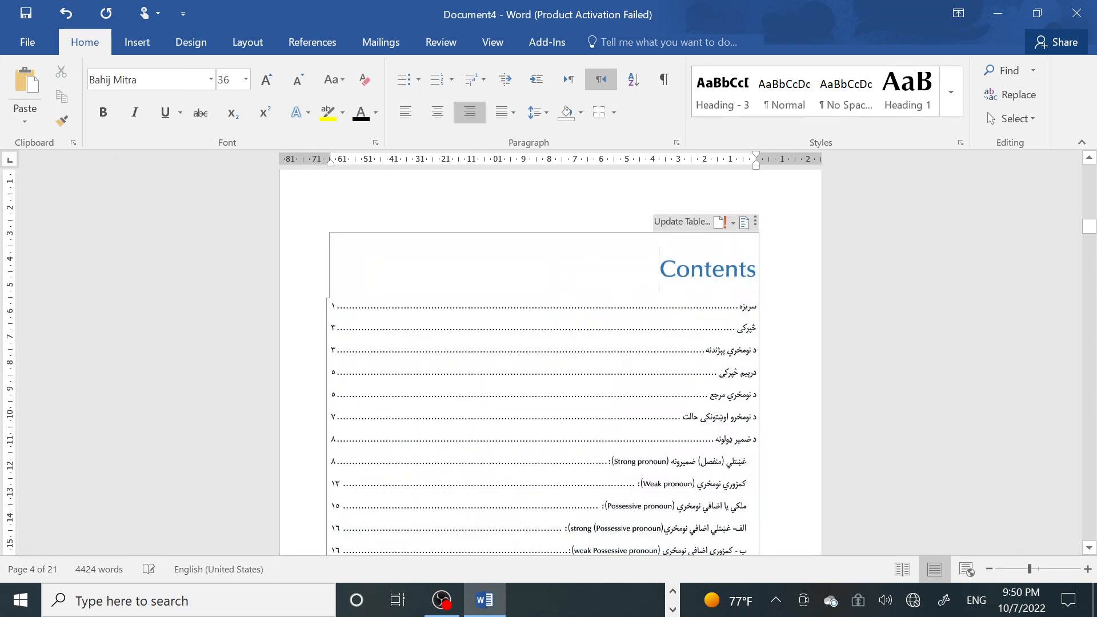
Replace the table of contents title with the Pashto word نیولیک.
left_click_drag(755, 270, 670, 276)
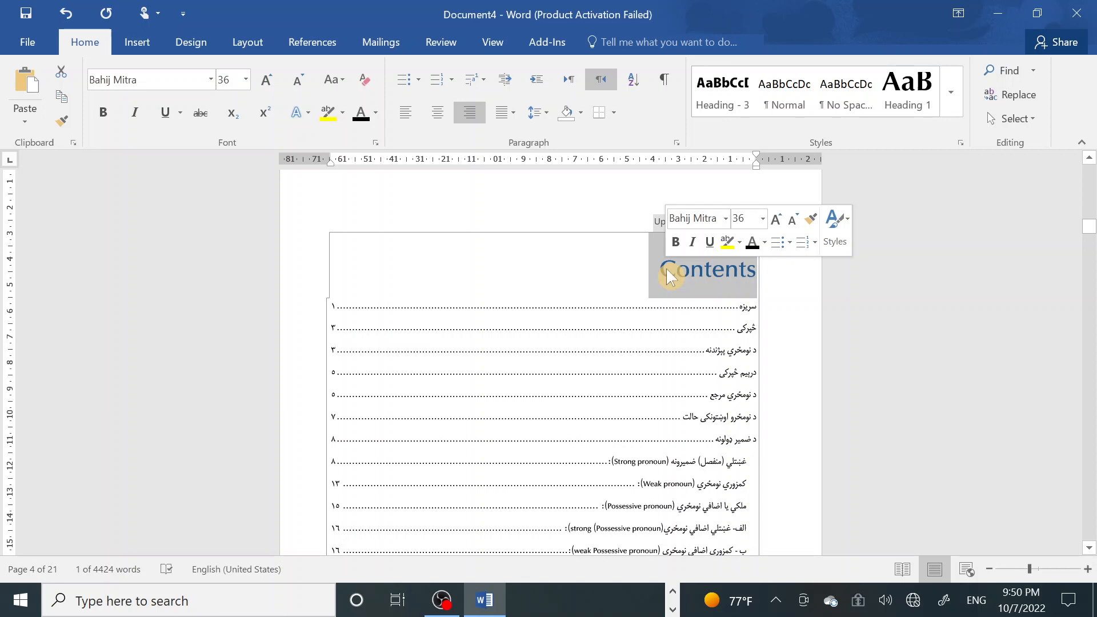
type("Kd,")
key("BackSpace")
key("BackSpace")
key("BackSpace")
key("alt+shift")
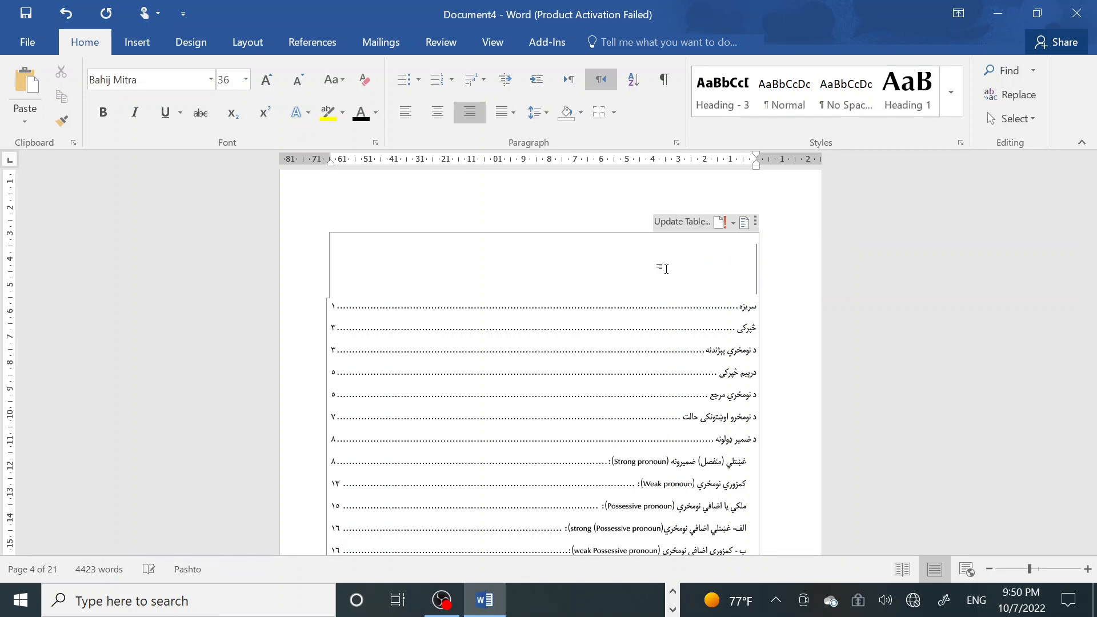
type("نیولیک")
Add a line below the title نیولیک with the labels سر لیک and مخګڼه, spacing the second label over the page numbers.
key("Return")
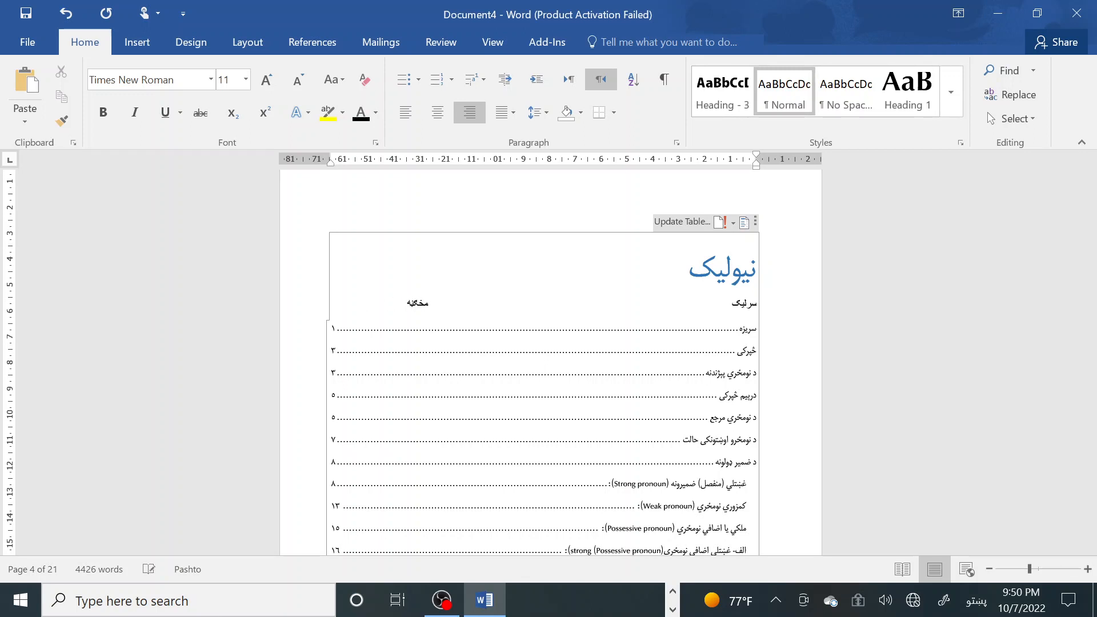
left_click(582, 292)
left_click(559, 304)
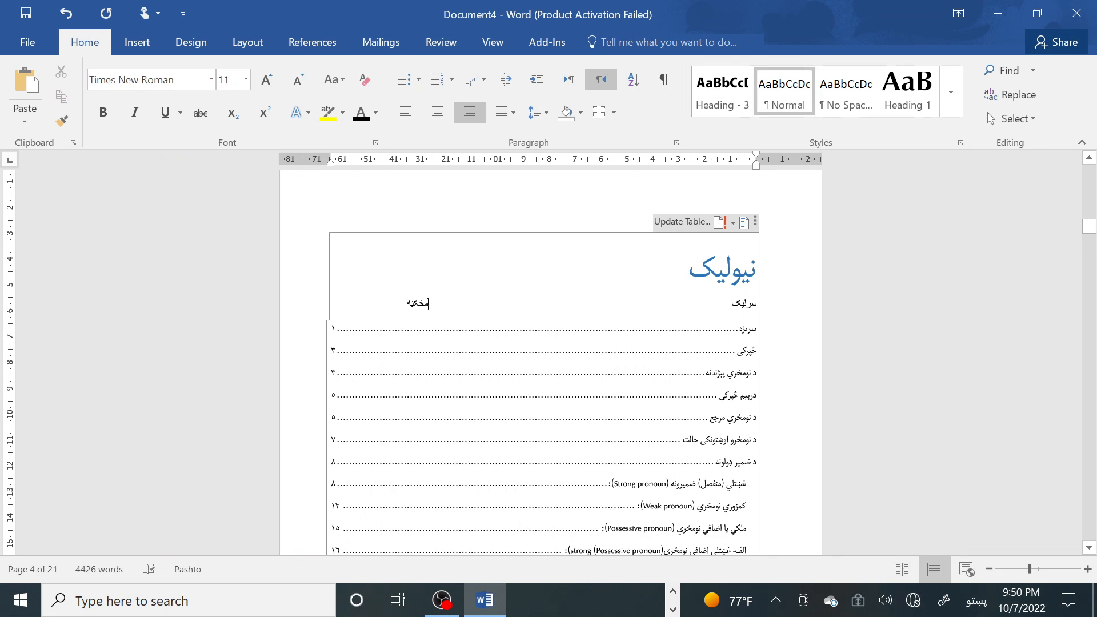
key("Tab")
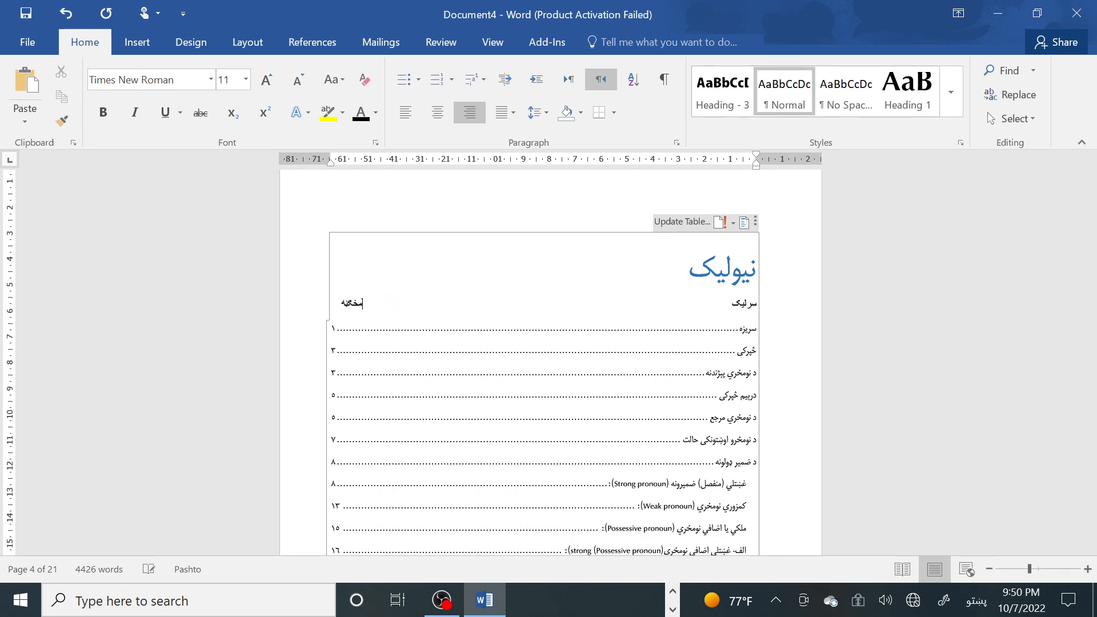
Centre the title نیولیک, and apply the black font colour to the whole document.
left_click_drag(691, 268, 750, 273)
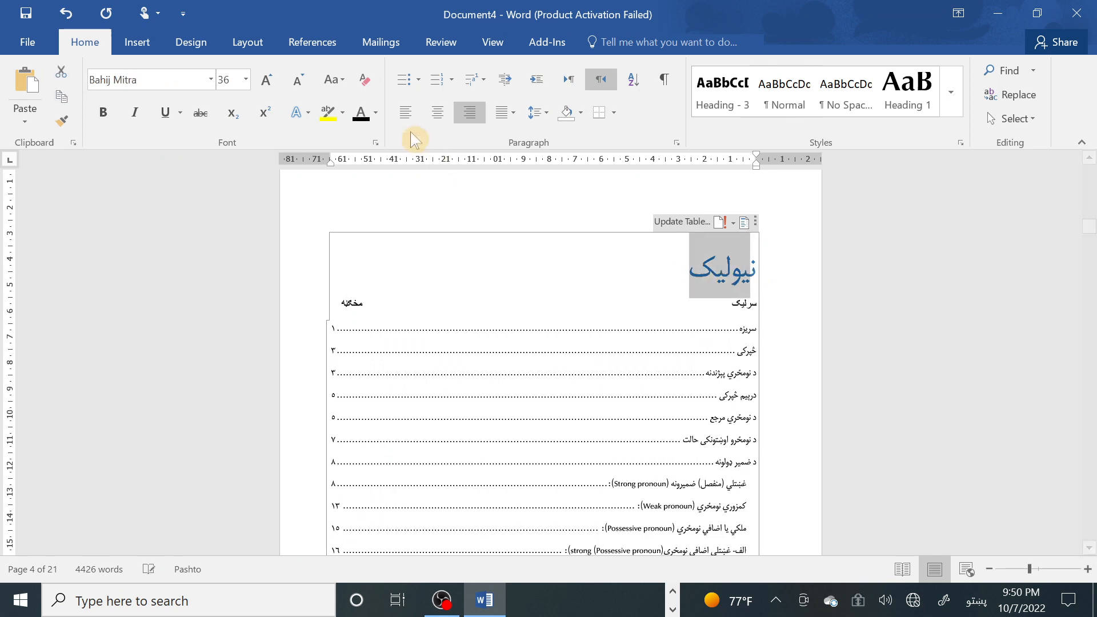
left_click(437, 112)
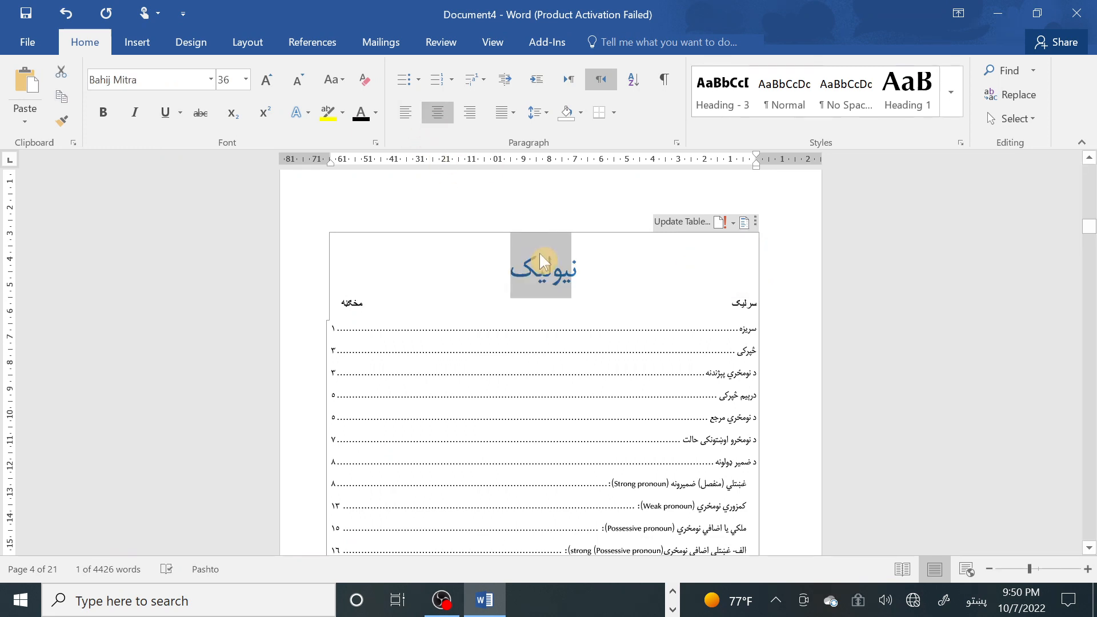
key("ctrl+a")
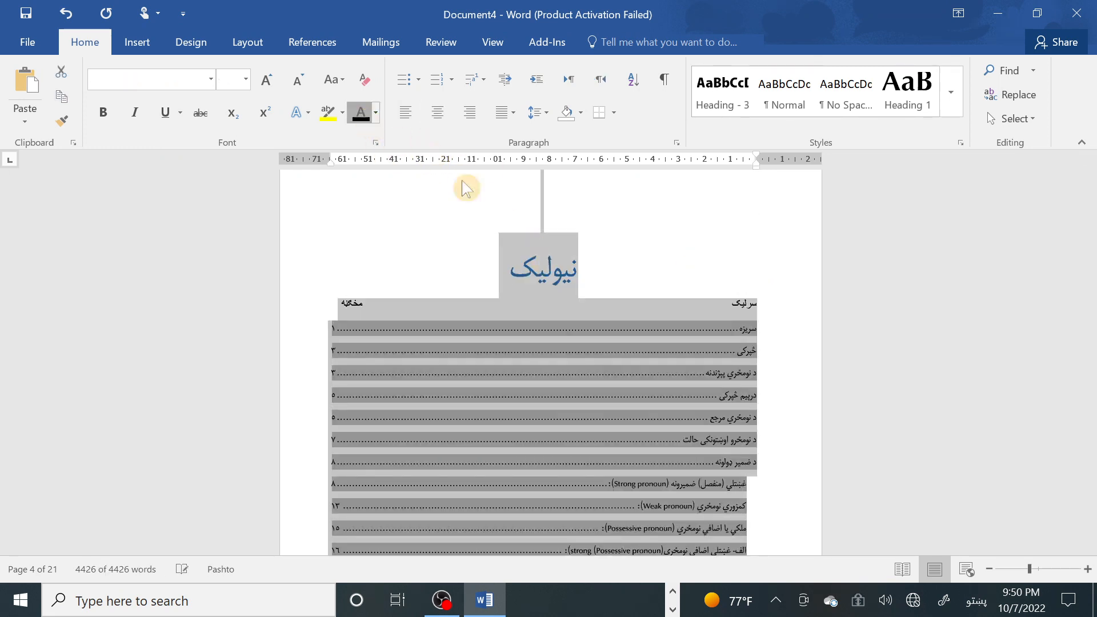
left_click(697, 325)
Examine the end of the contents list, the lettered page before it, and the page numbers around the pronoun table.
scroll(766, 328, "down", 3)
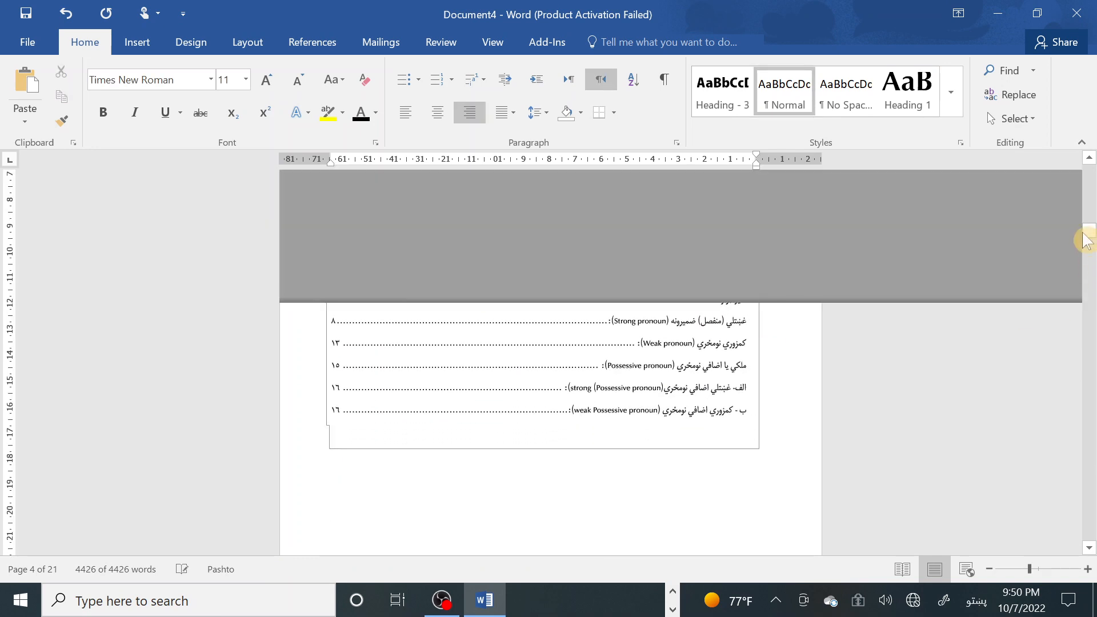
left_click(634, 365)
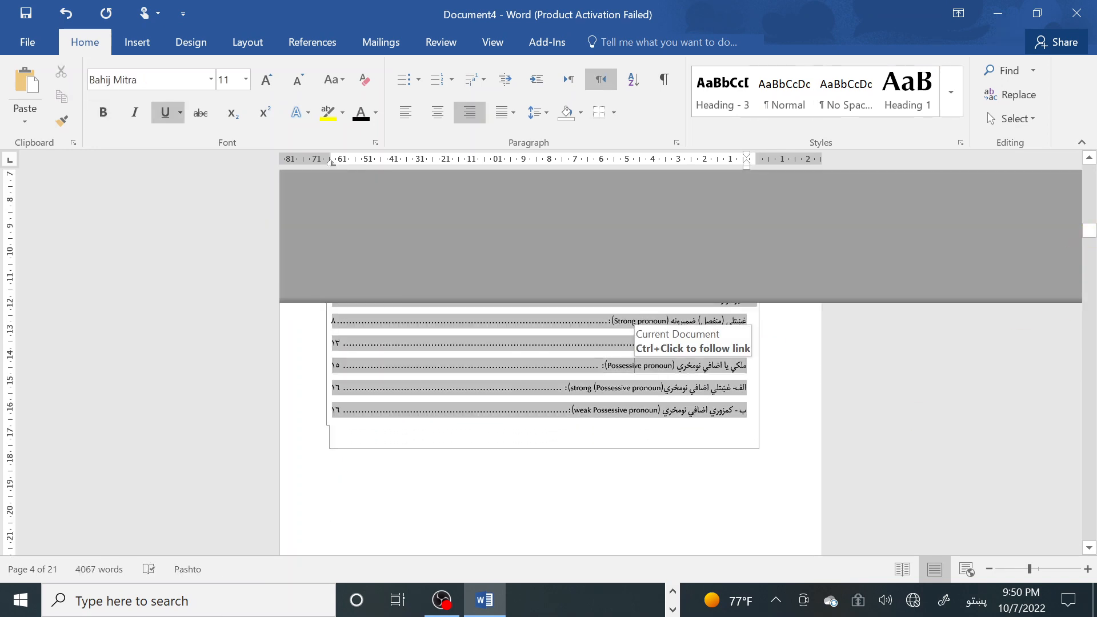
scroll(634, 354, "up", 5)
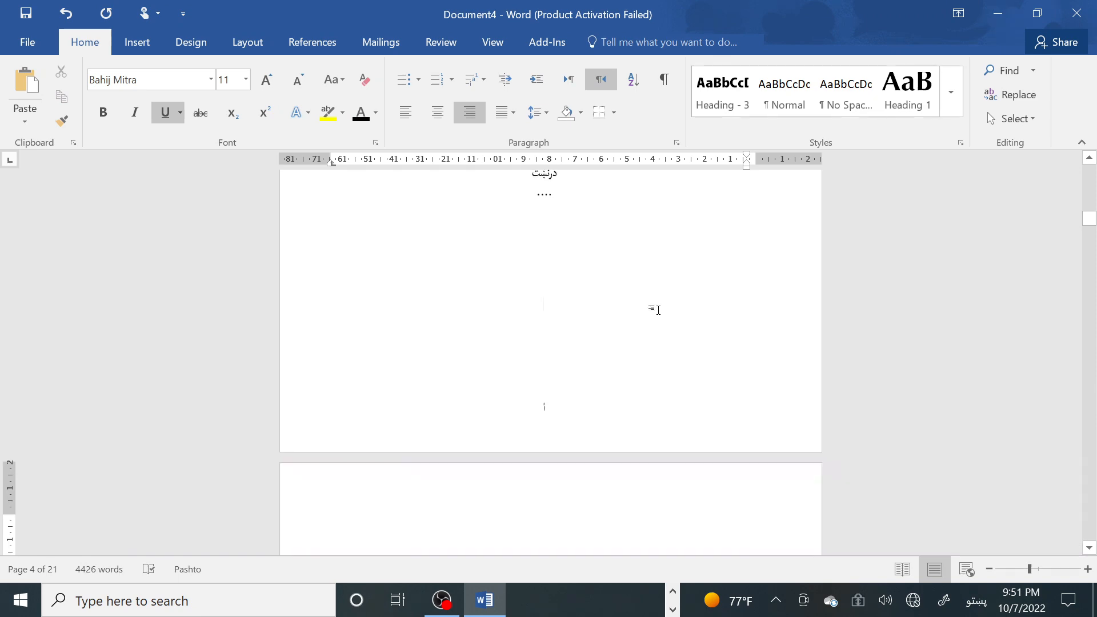
left_click(654, 306)
key("Delete")
left_click_drag(1089, 228, 1086, 348)
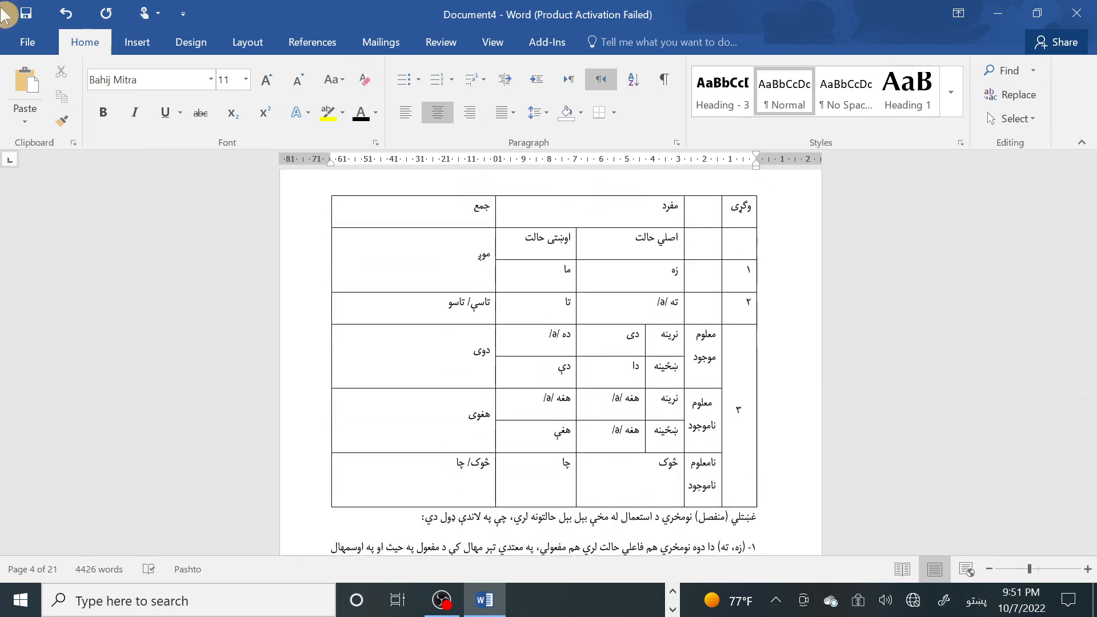
scroll(543, 343, "down", 4)
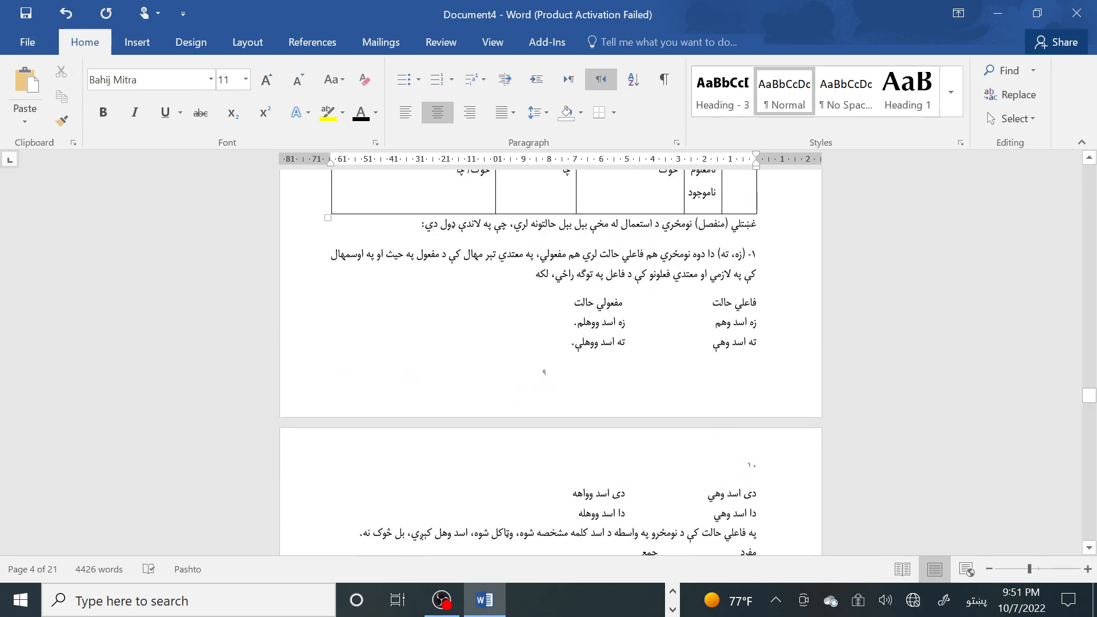
left_click(444, 603)
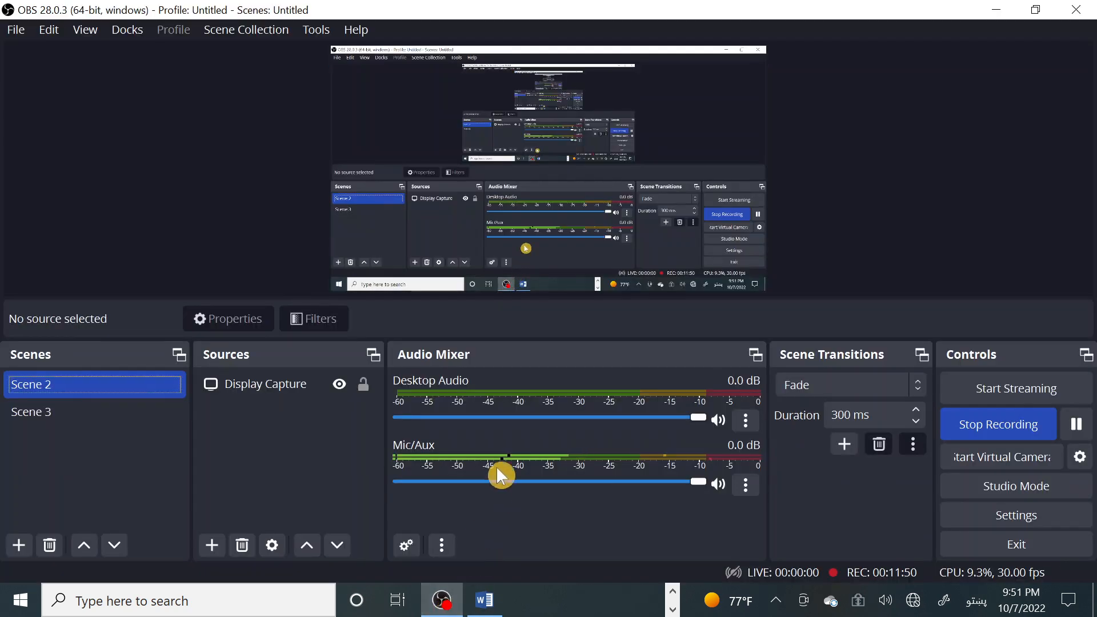